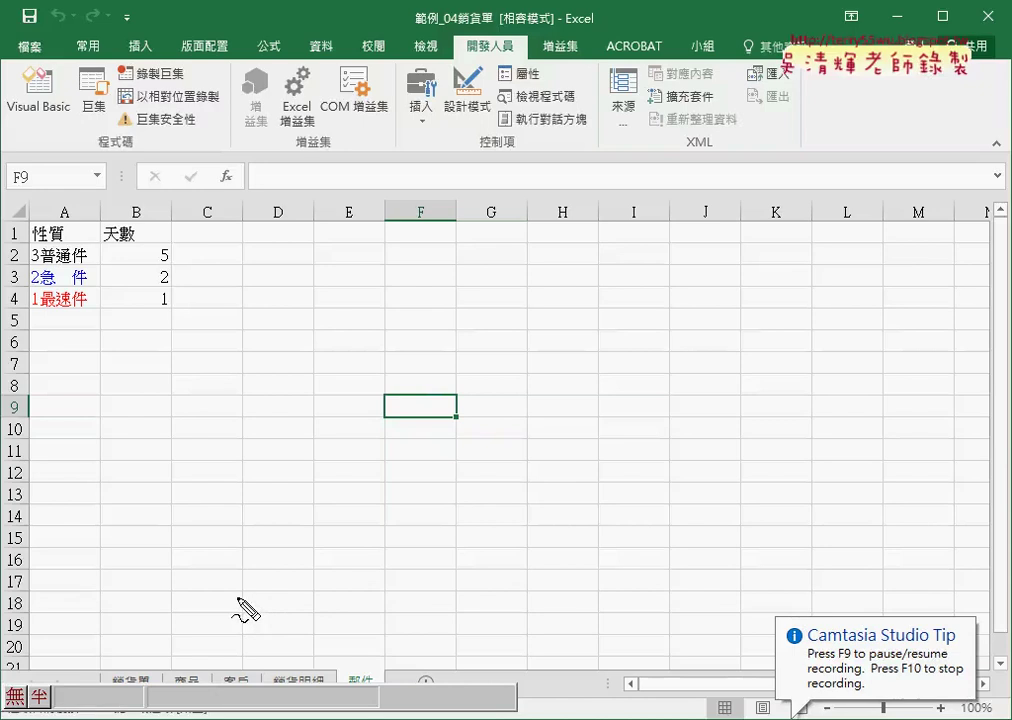
- Open the 銷貨單 sheet and inspect order number B2, delivery type E2 and order date D2
{"action": "left_click", "coordinate": [142, 676]}
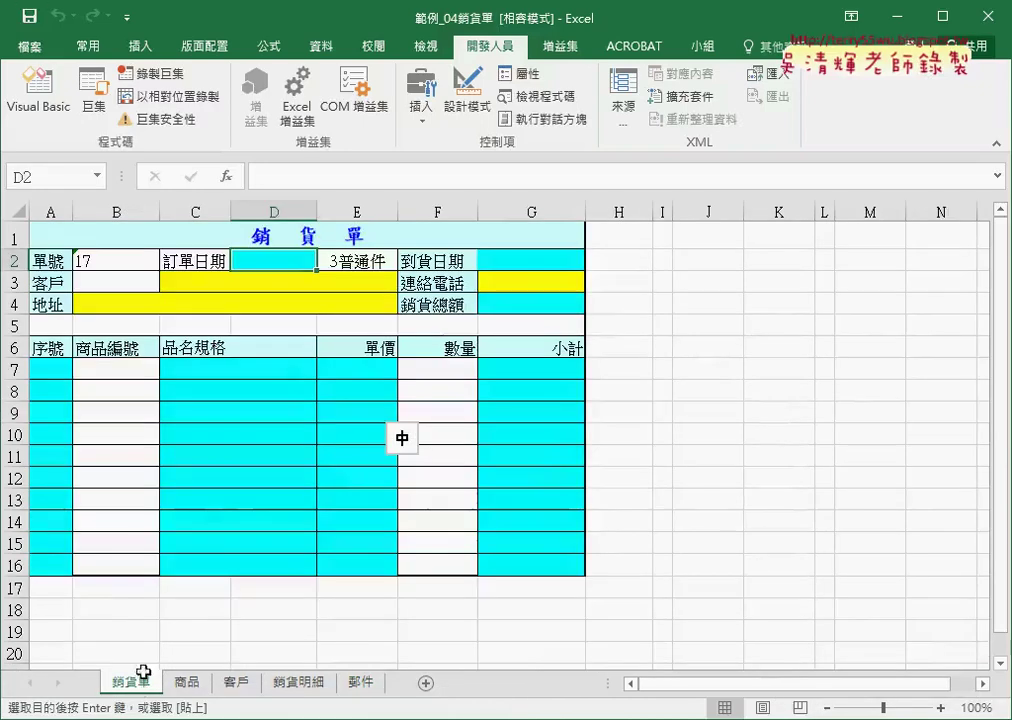
{"action": "left_click", "coordinate": [108, 258]}
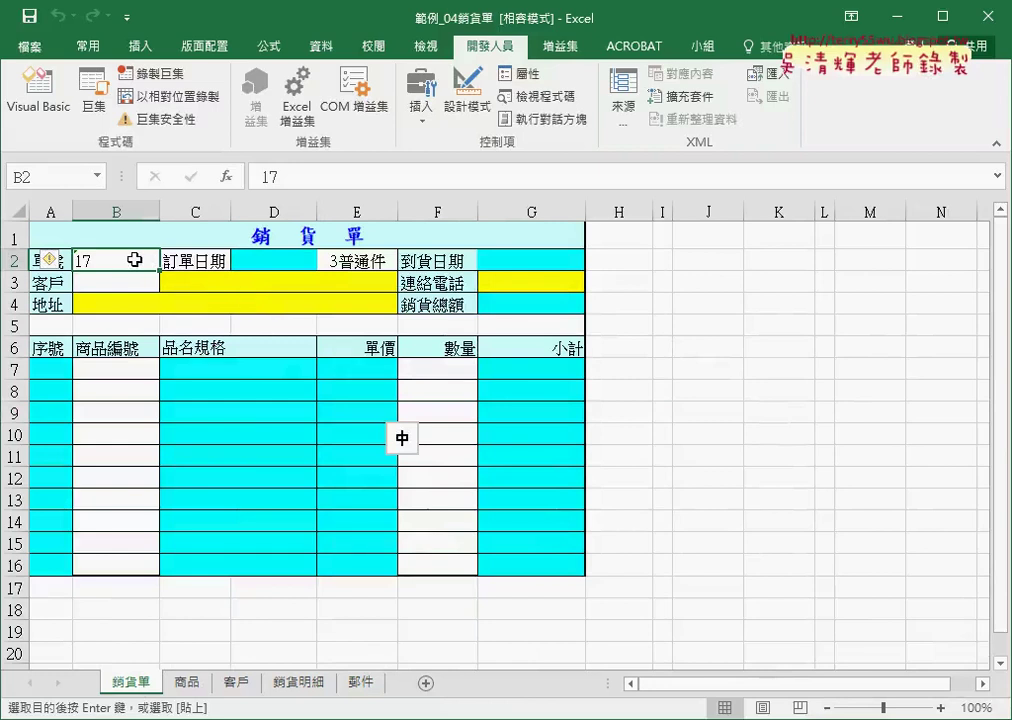
{"action": "left_click", "coordinate": [358, 260]}
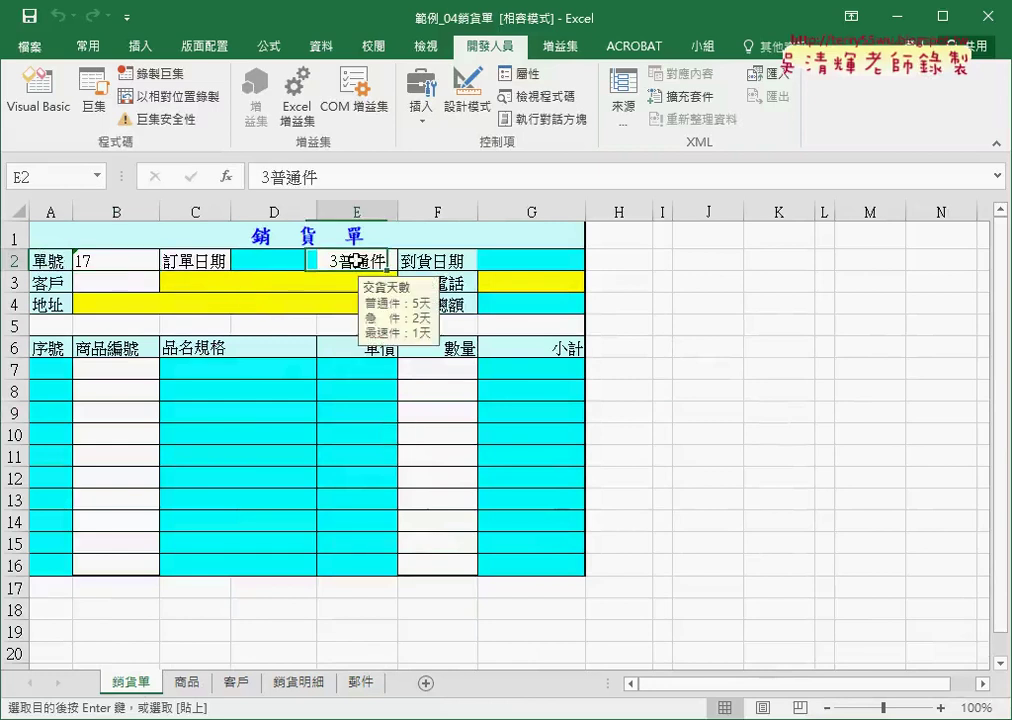
{"action": "left_click", "coordinate": [285, 262]}
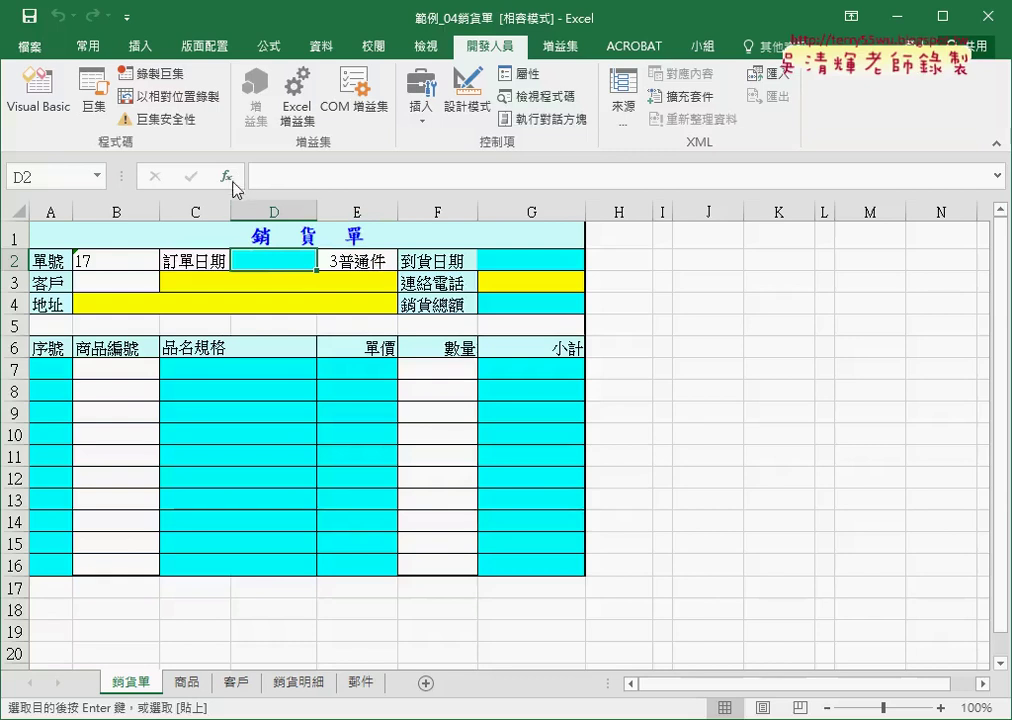
- Insert =TODAY() into D2 from the 日期及時間 category so it shows 2018/4/2
{"action": "key", "text": "F2"}
{"action": "key", "text": "shift+F3"}
{"action": "left_click", "coordinate": [517, 251]}
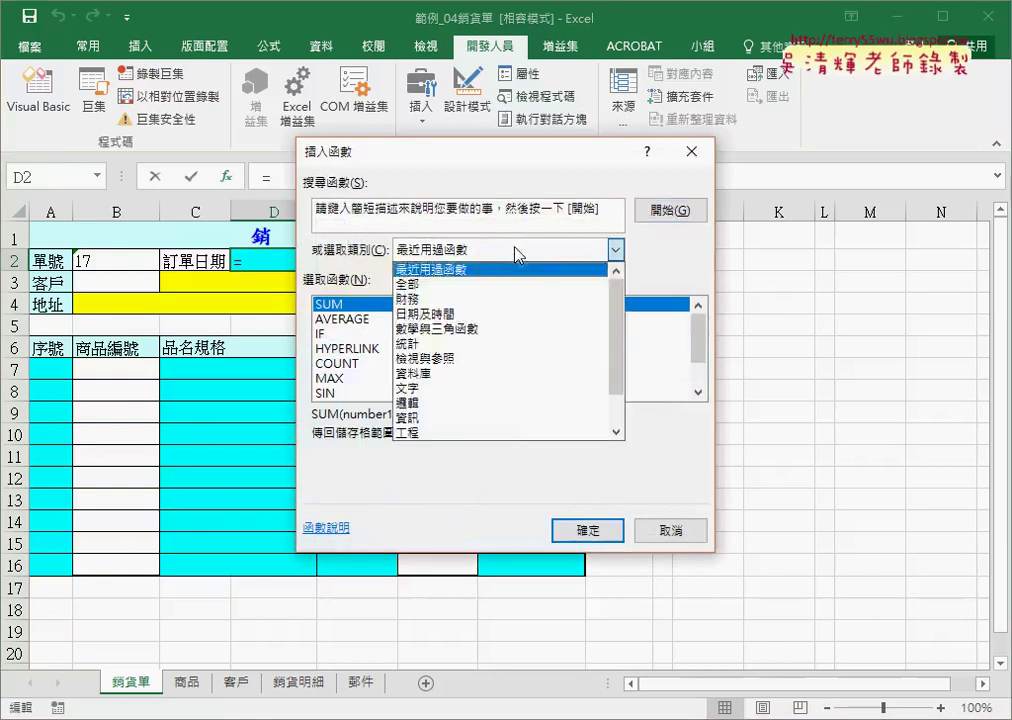
{"action": "left_click", "coordinate": [512, 314]}
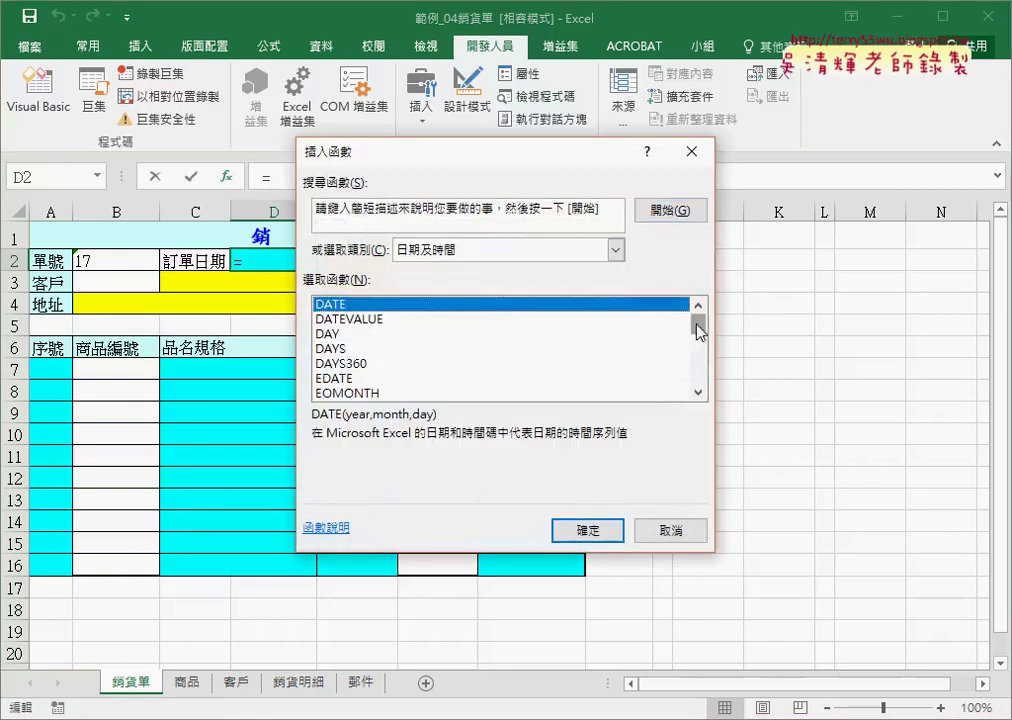
{"action": "left_click_drag", "start_coordinate": [698, 324], "coordinate": [699, 356]}
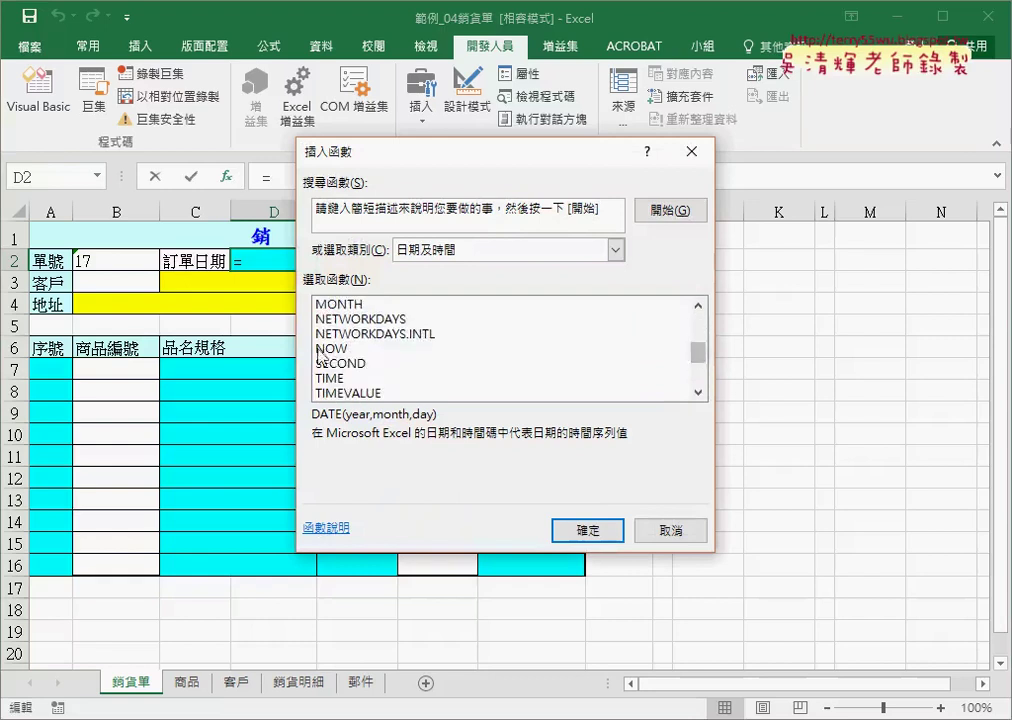
{"action": "left_click", "coordinate": [505, 349]}
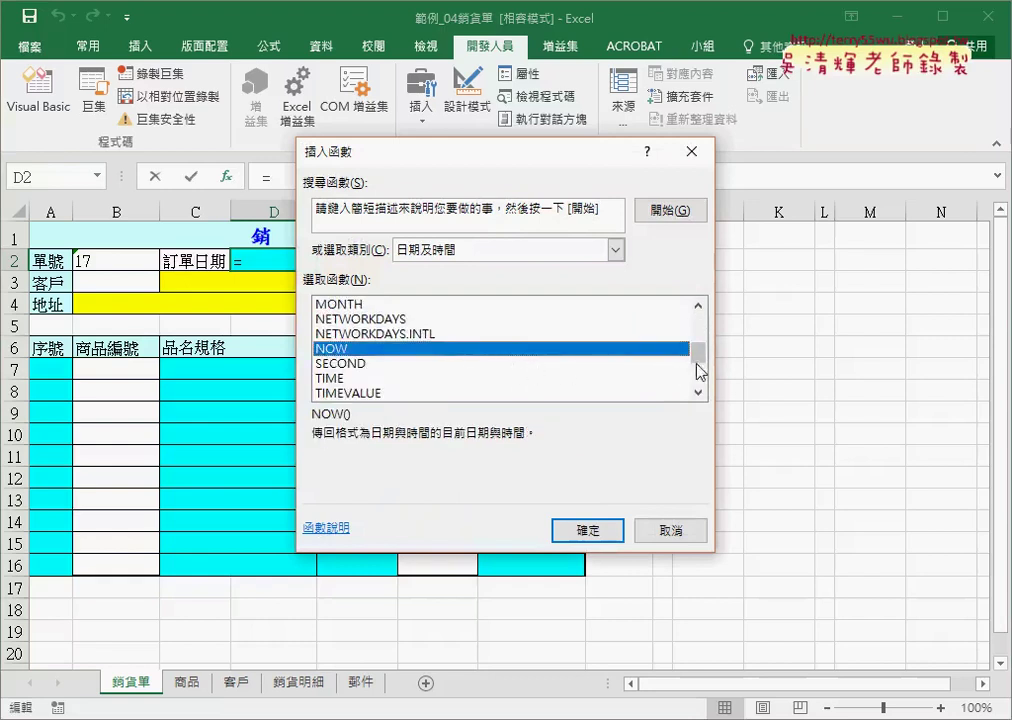
{"action": "left_click_drag", "start_coordinate": [700, 372], "coordinate": [700, 384]}
{"action": "left_click", "coordinate": [368, 320]}
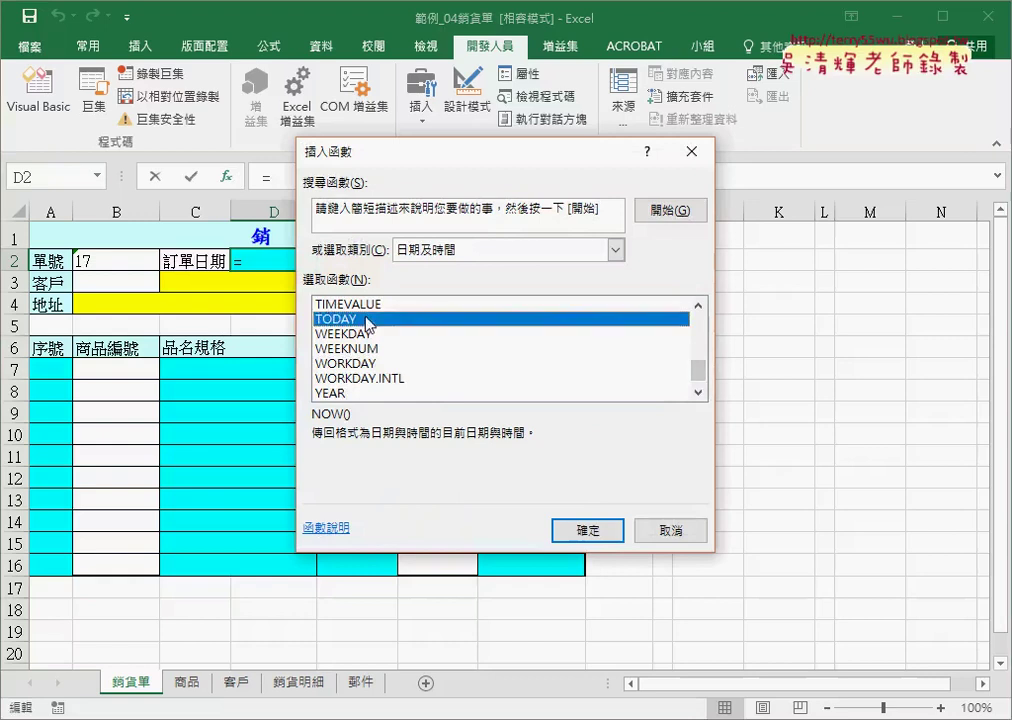
{"action": "left_click", "coordinate": [605, 535]}
{"action": "left_click", "coordinate": [515, 408]}
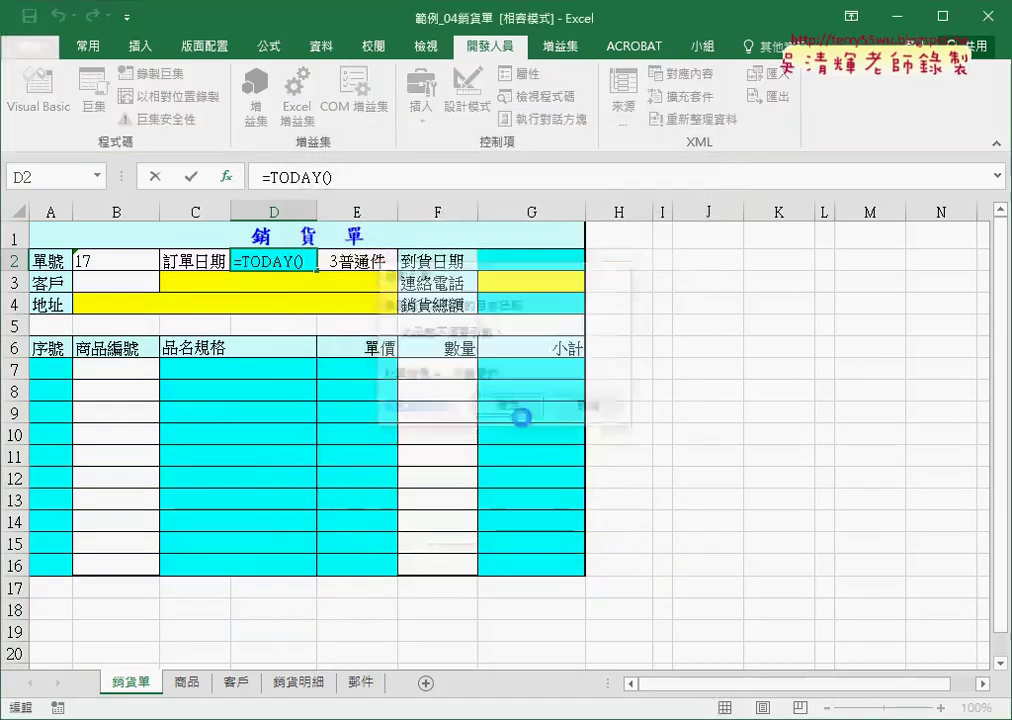
- Check E2's empty delivery-type dropdown, then go to the 郵件 sheet
{"action": "left_click", "coordinate": [392, 261]}
{"action": "left_click", "coordinate": [406, 262]}
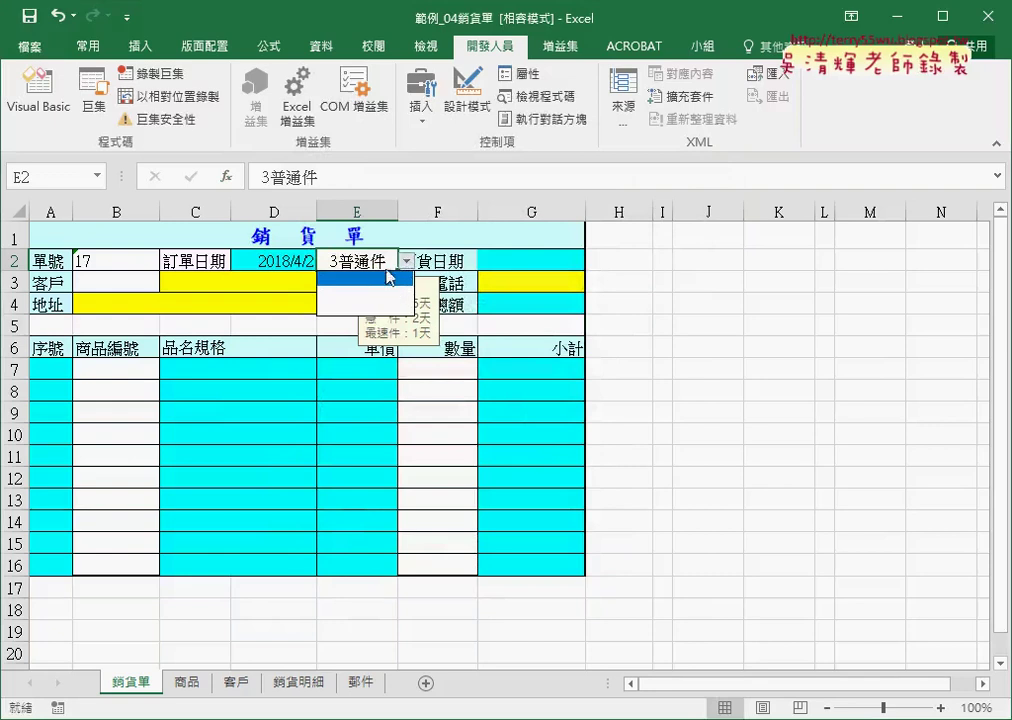
{"action": "key", "text": "Escape"}
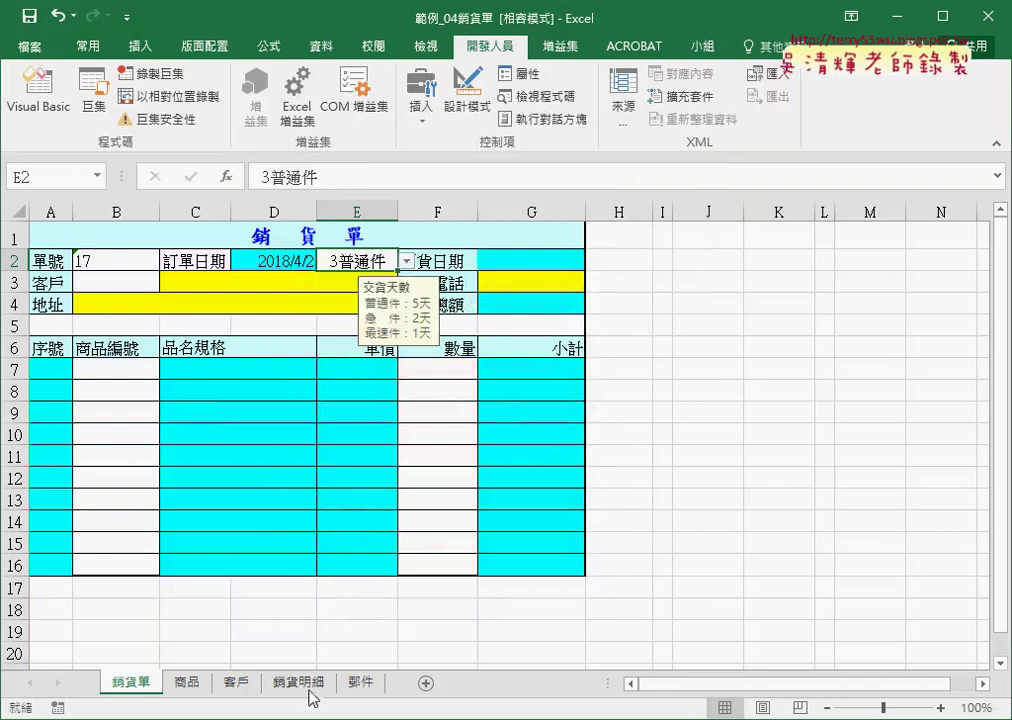
{"action": "left_click", "coordinate": [360, 682]}
- Select A1:A4 on the 郵件 sheet: the 性質 heading plus 3普通件, 2急件 and 1最速件
{"action": "left_click_drag", "start_coordinate": [45, 233], "coordinate": [55, 298]}
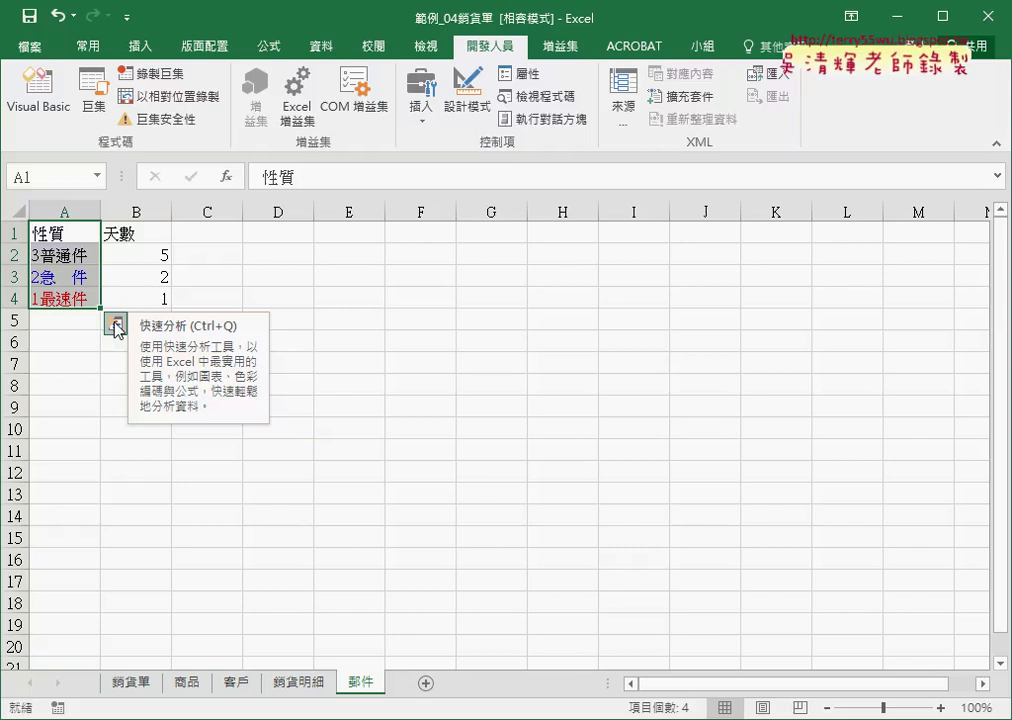
{"action": "left_click_drag", "start_coordinate": [68, 232], "coordinate": [68, 428]}
{"action": "left_click", "coordinate": [69, 199]}
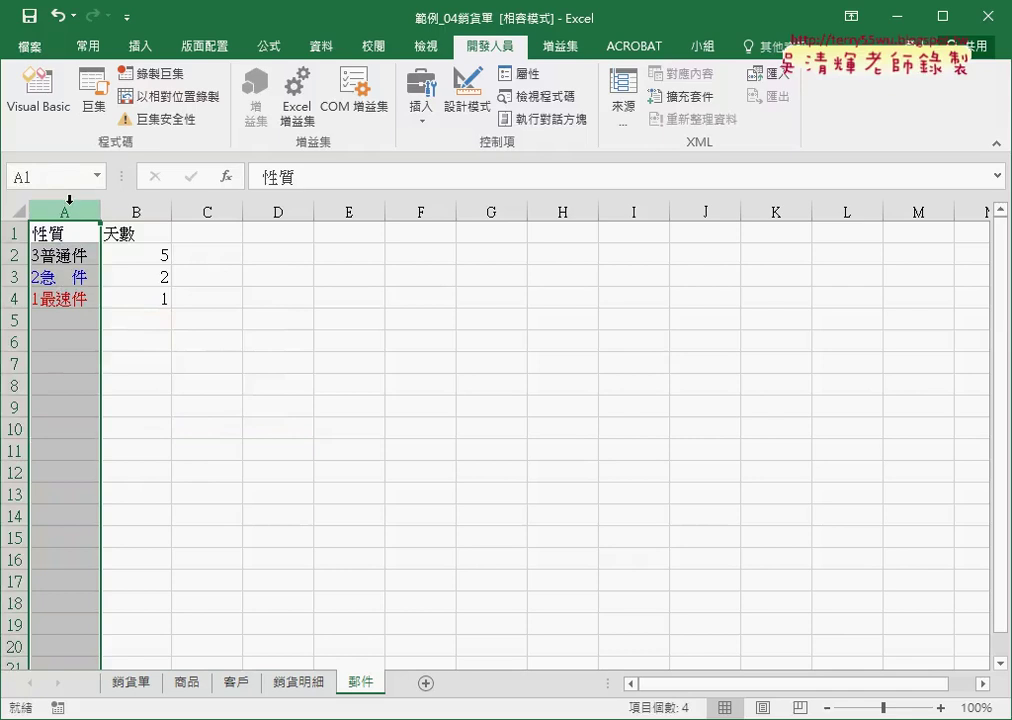
{"action": "left_click_drag", "start_coordinate": [63, 235], "coordinate": [68, 296]}
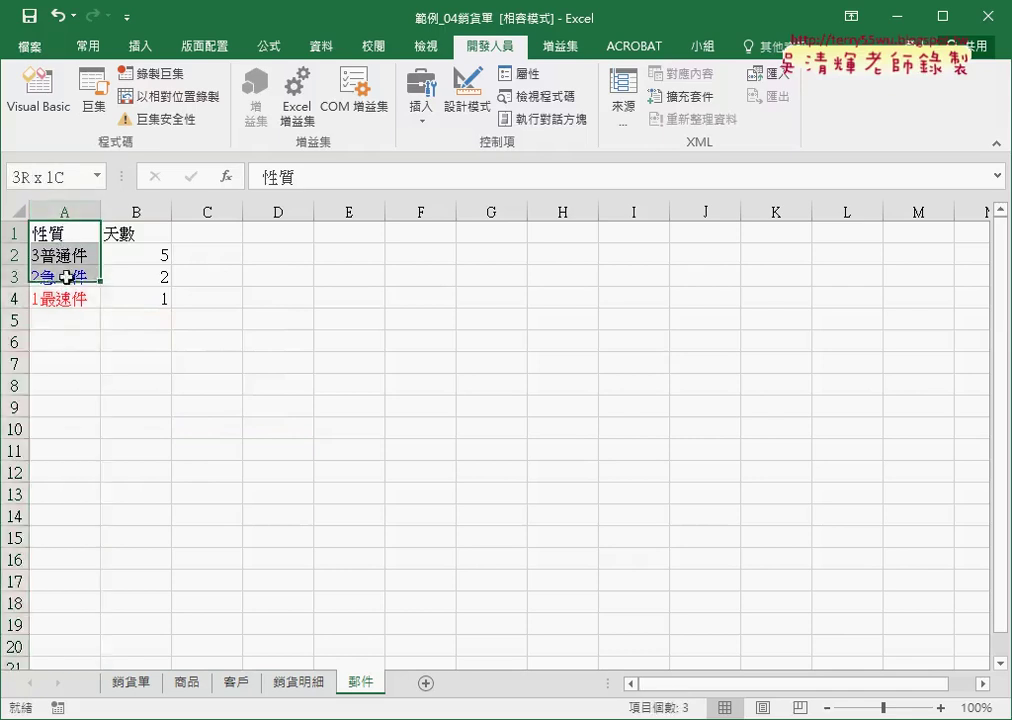
{"action": "left_click_drag", "start_coordinate": [68, 232], "coordinate": [64, 290]}
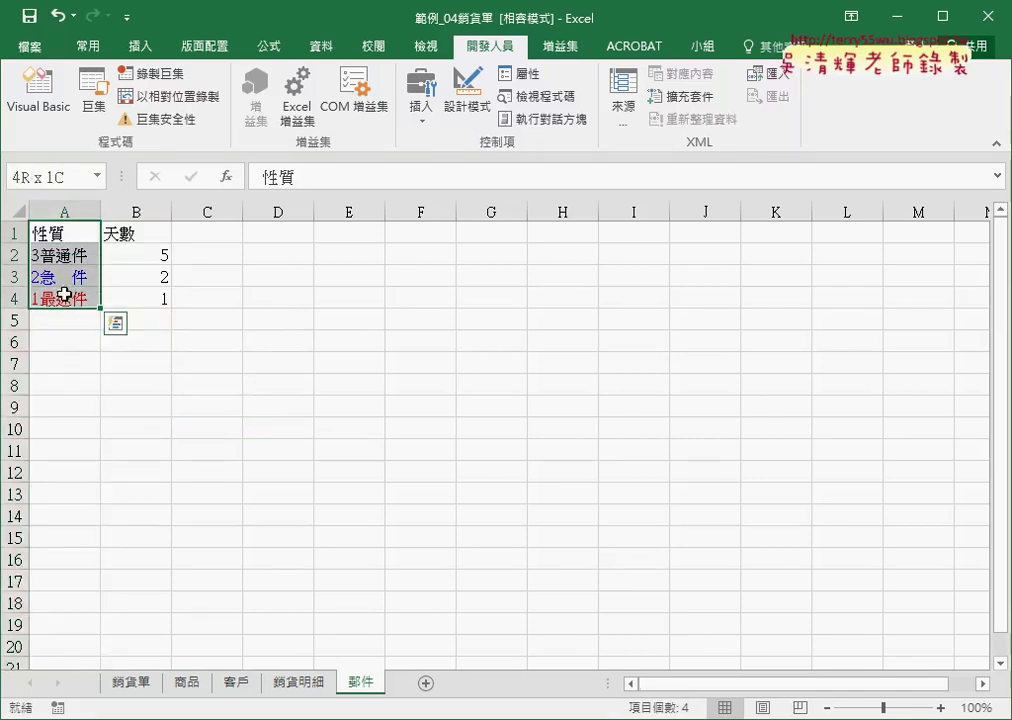
{"action": "left_click", "coordinate": [324, 52]}
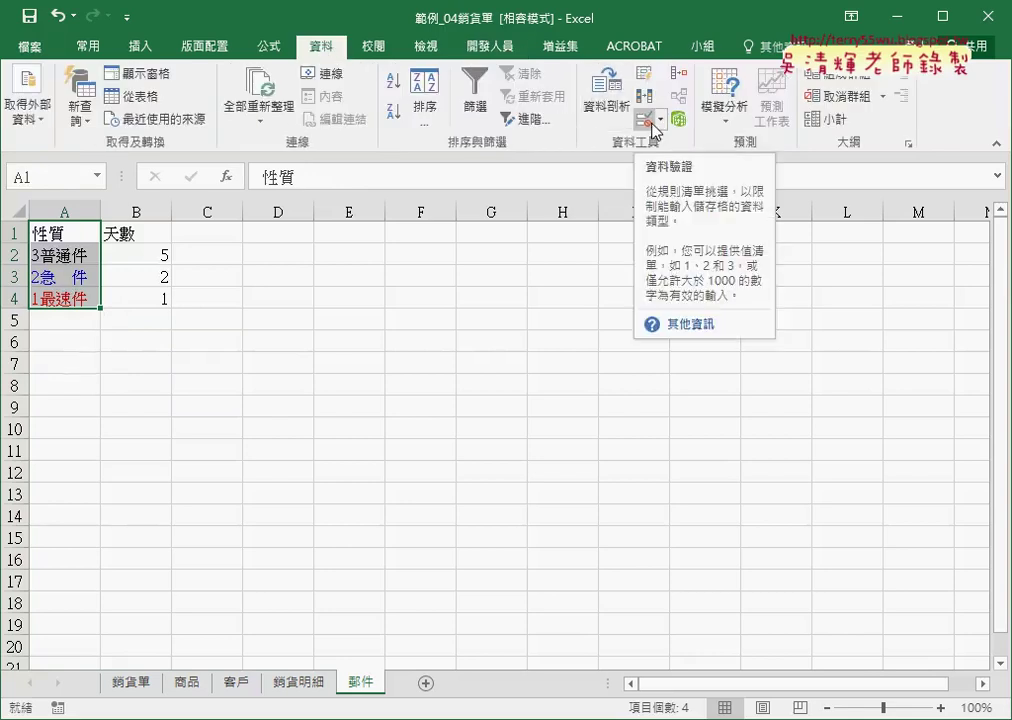
- Create the name 性質 from the top-row heading of the A1:A4 selection
{"action": "left_click", "coordinate": [269, 48]}
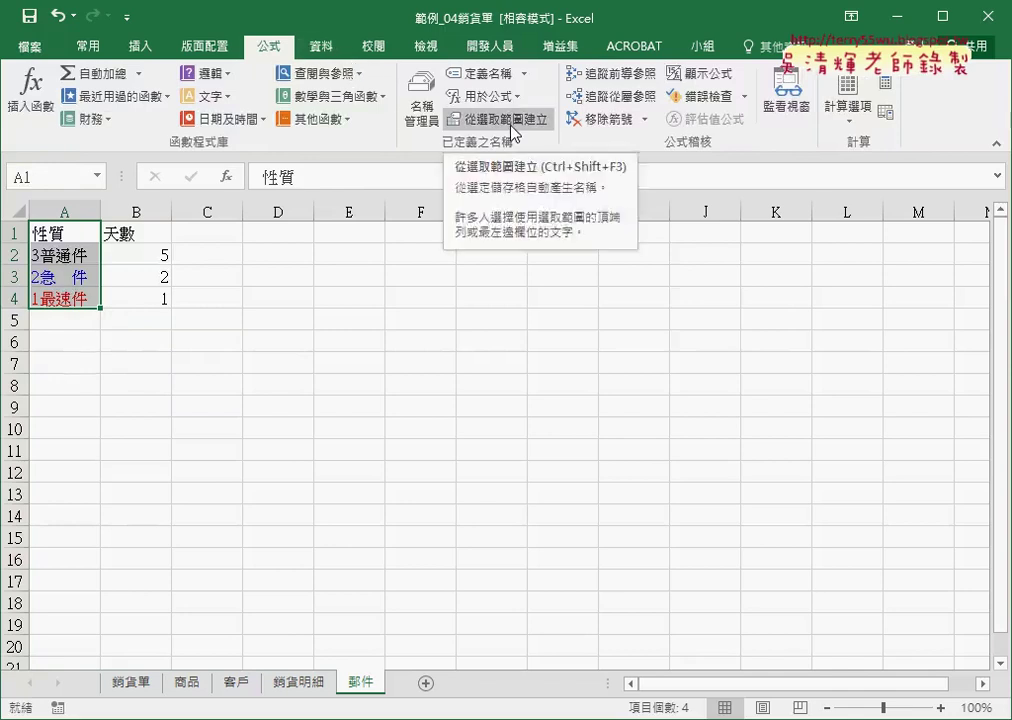
{"action": "left_click", "coordinate": [511, 126]}
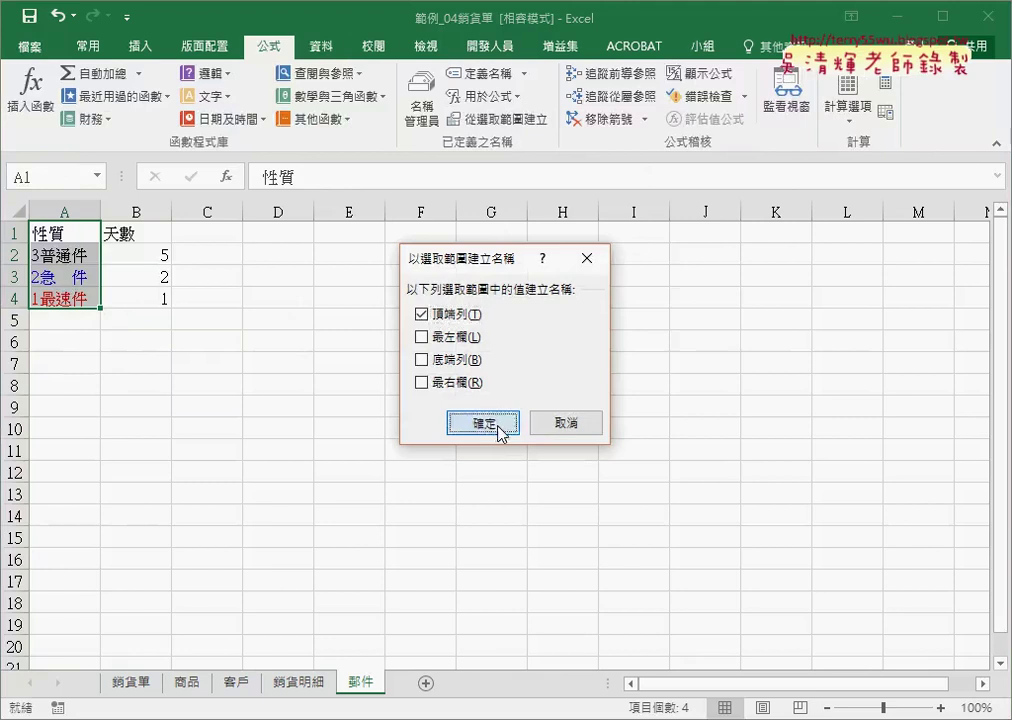
{"action": "left_click", "coordinate": [499, 423]}
- Verify in Name Manager that 性質 refers to =郵件!$A$2:$A$4, then return to 銷貨單
{"action": "left_click", "coordinate": [421, 100]}
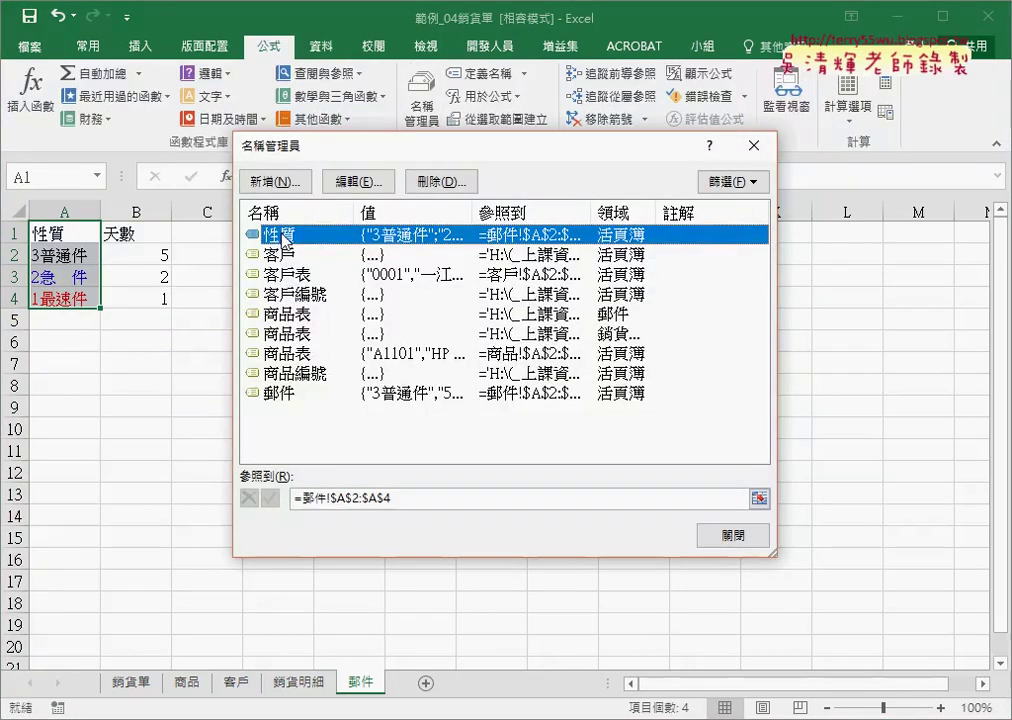
{"action": "left_click", "coordinate": [346, 497]}
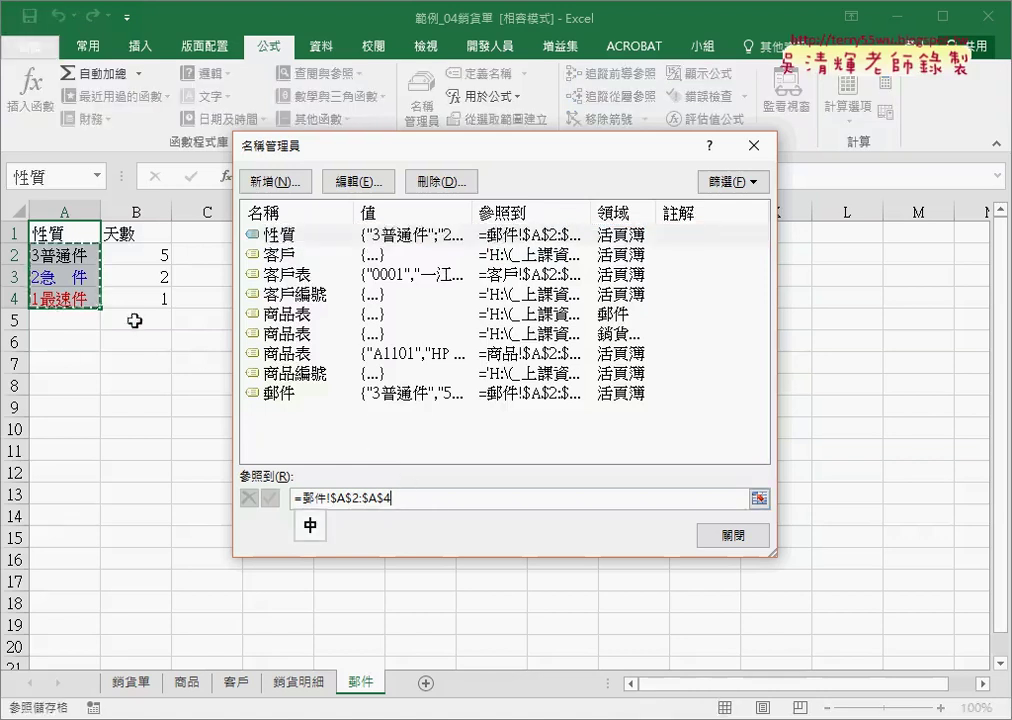
{"action": "left_click", "coordinate": [744, 535]}
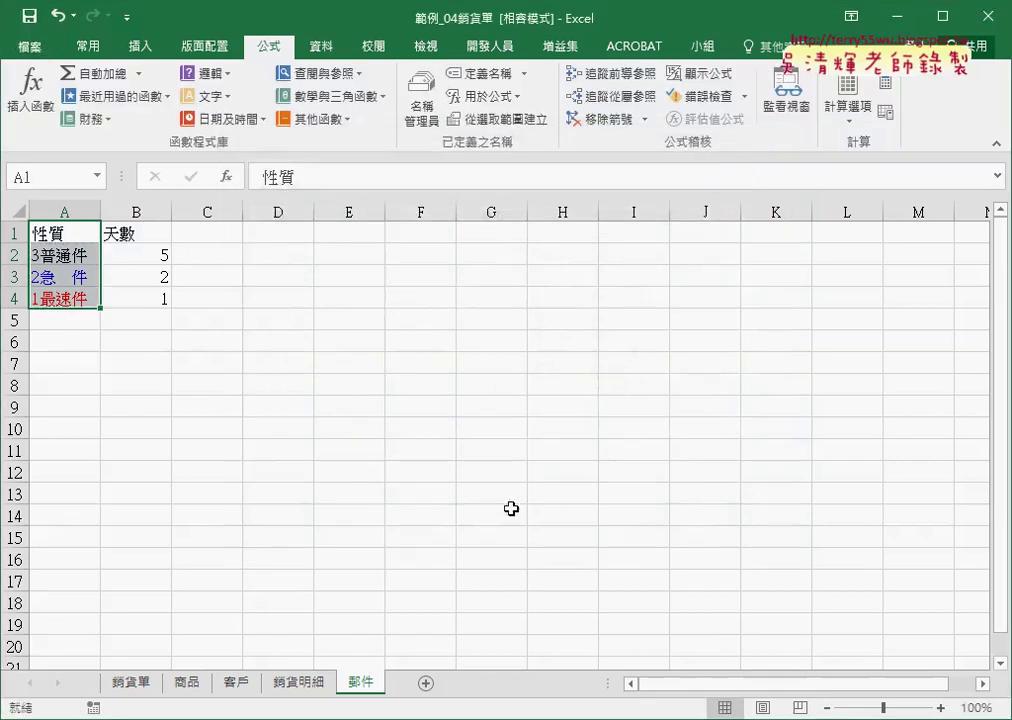
{"action": "left_click", "coordinate": [130, 688]}
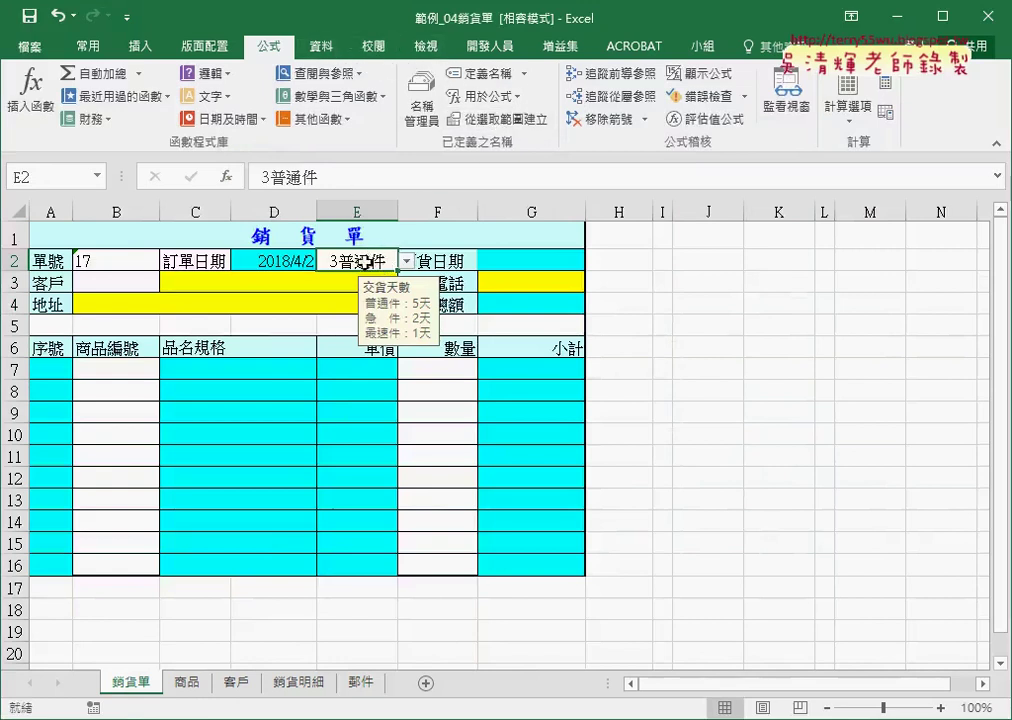
- Change E2's validation list source from H1:H3 to the named range 性質
{"action": "left_click", "coordinate": [320, 45]}
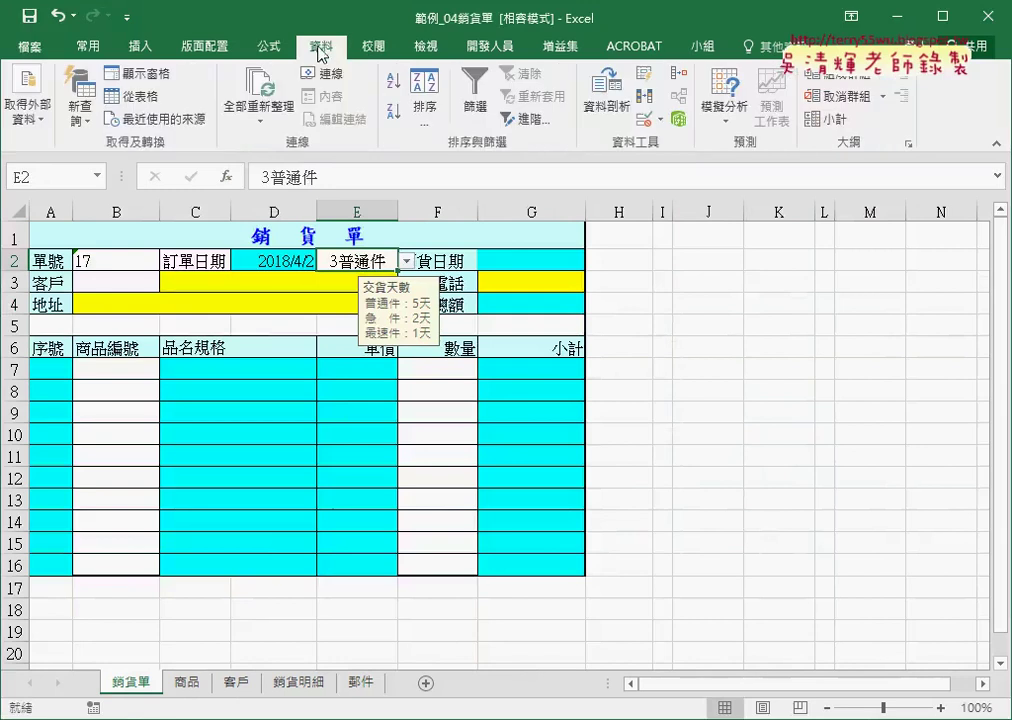
{"action": "left_click", "coordinate": [647, 127]}
{"action": "left_click_drag", "start_coordinate": [529, 189], "coordinate": [722, 188]}
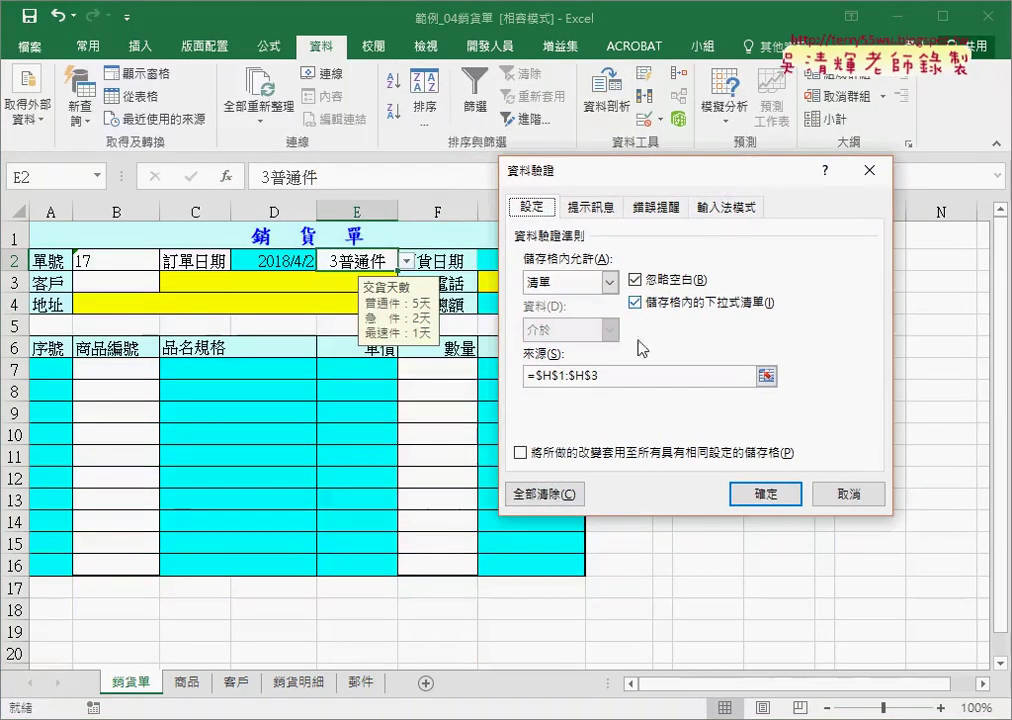
{"action": "left_click", "coordinate": [614, 372]}
{"action": "key", "text": "BackSpace"}
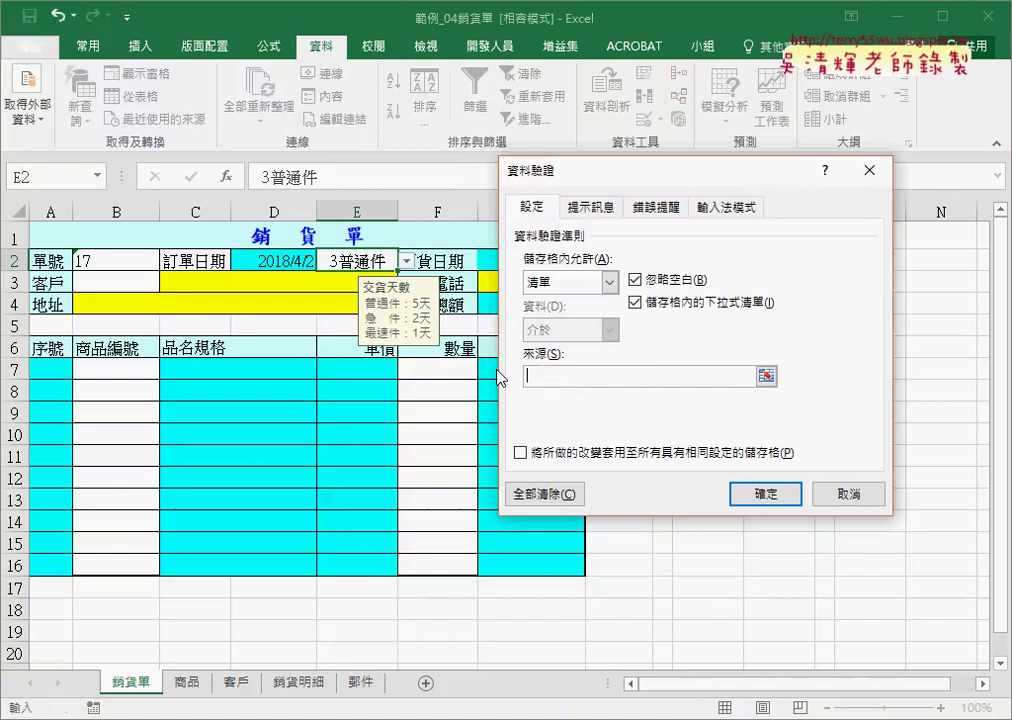
{"action": "key", "text": "F3"}
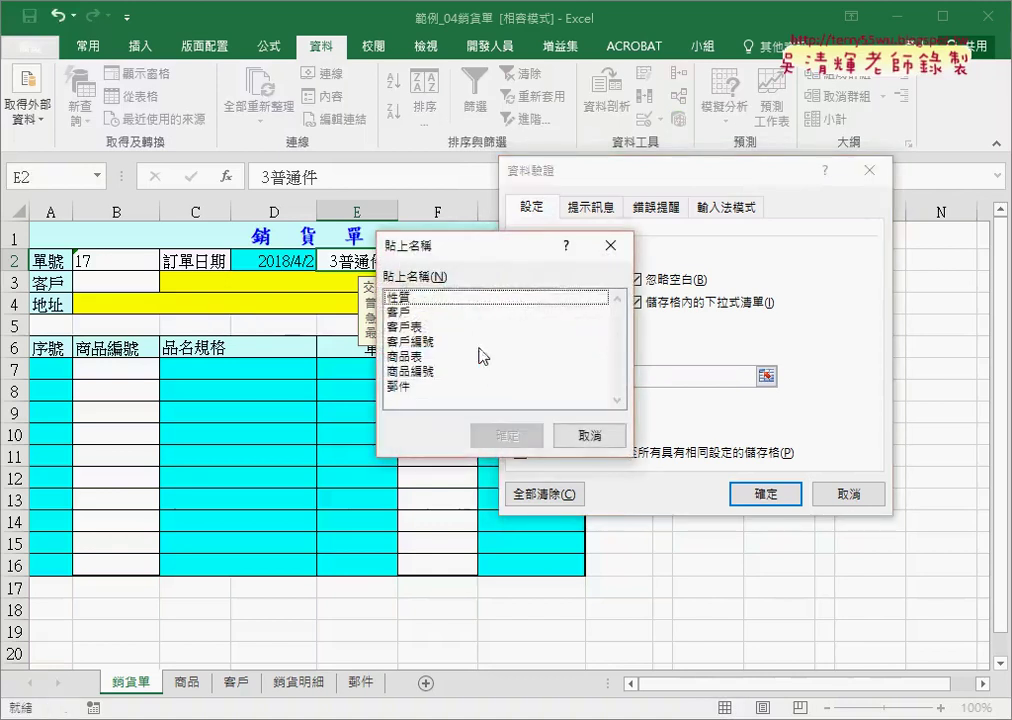
{"action": "left_click", "coordinate": [506, 435]}
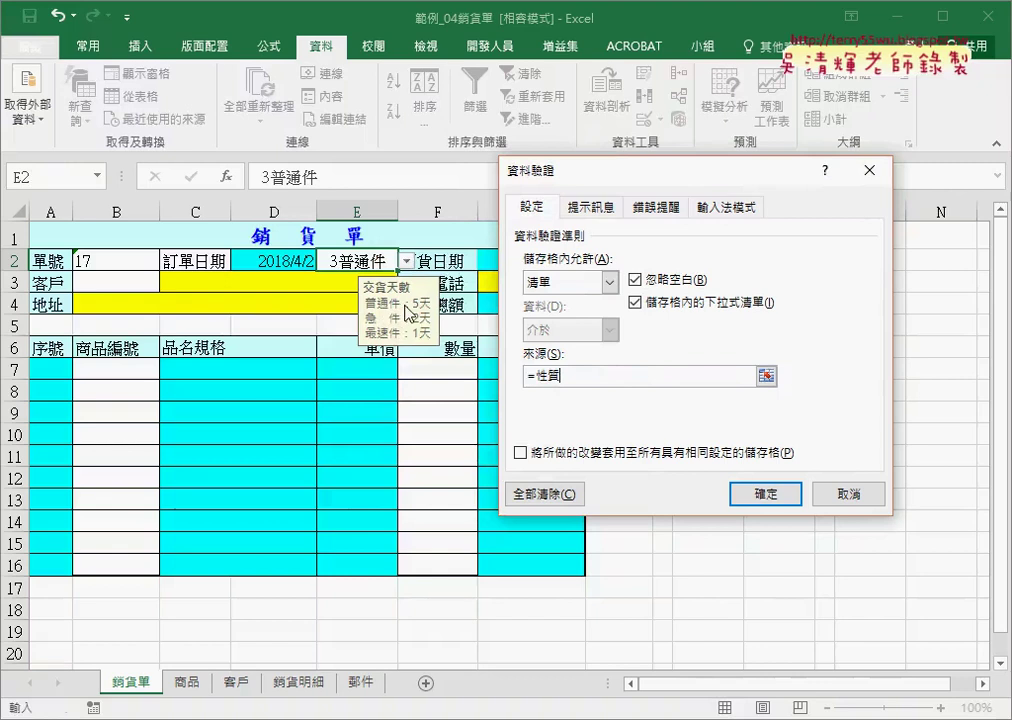
- Set E2's input message title 交貨天數, listing 普通件 5天, 急件 2天, 最速件 1天
{"action": "left_click", "coordinate": [590, 208]}
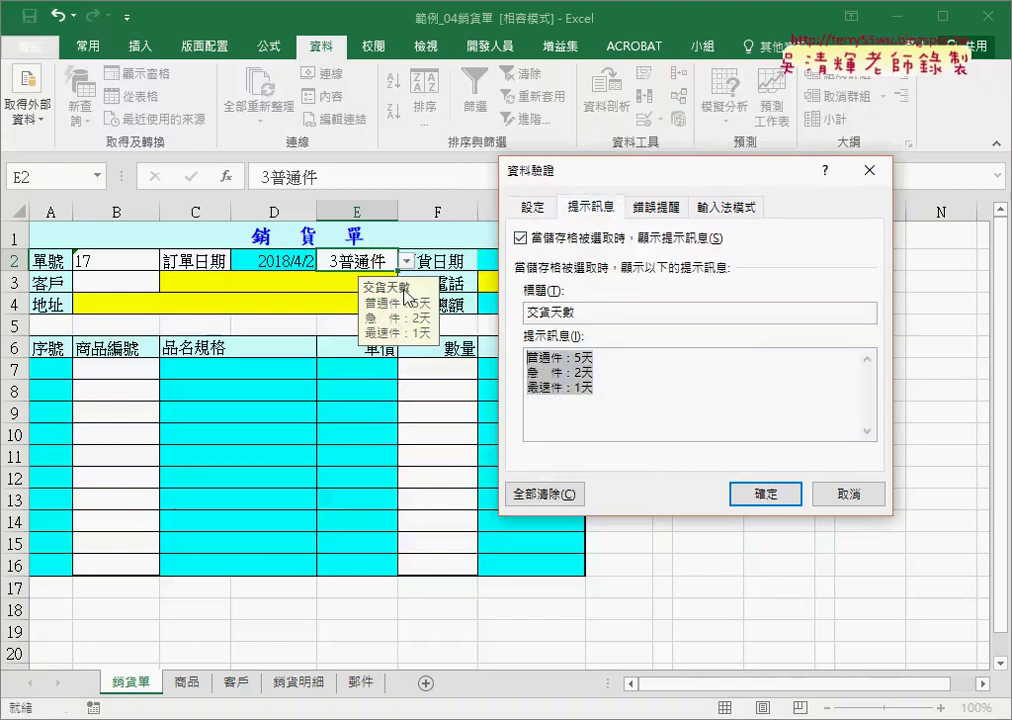
{"action": "left_click_drag", "start_coordinate": [617, 200], "coordinate": [605, 193]}
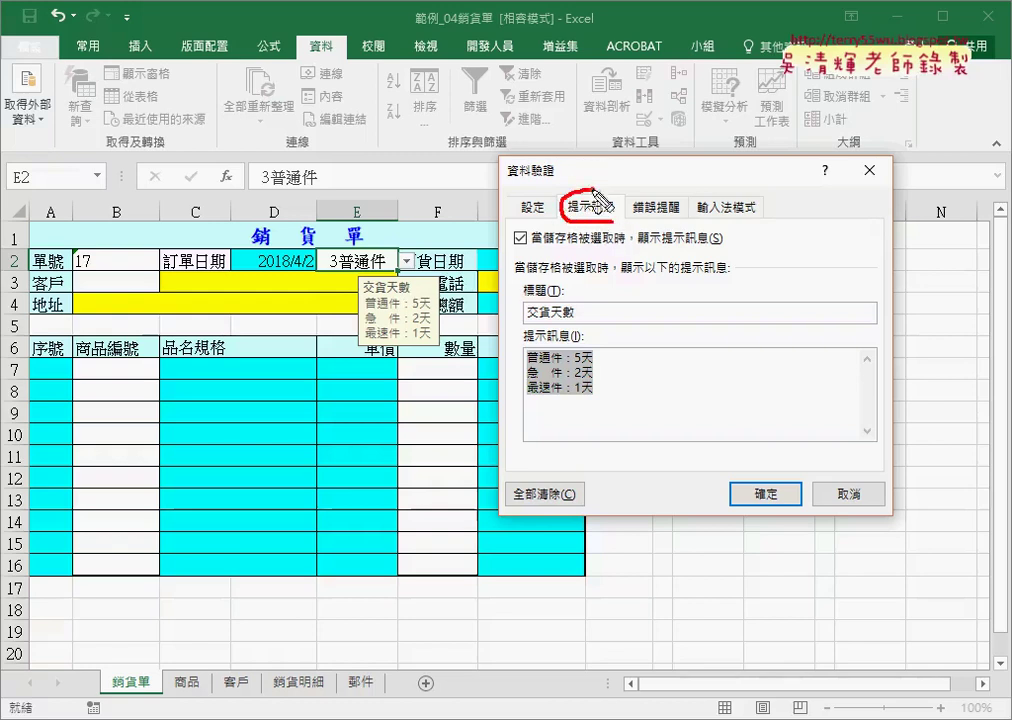
{"action": "left_click_drag", "start_coordinate": [412, 278], "coordinate": [426, 300]}
{"action": "left_click_drag", "start_coordinate": [560, 291], "coordinate": [567, 323]}
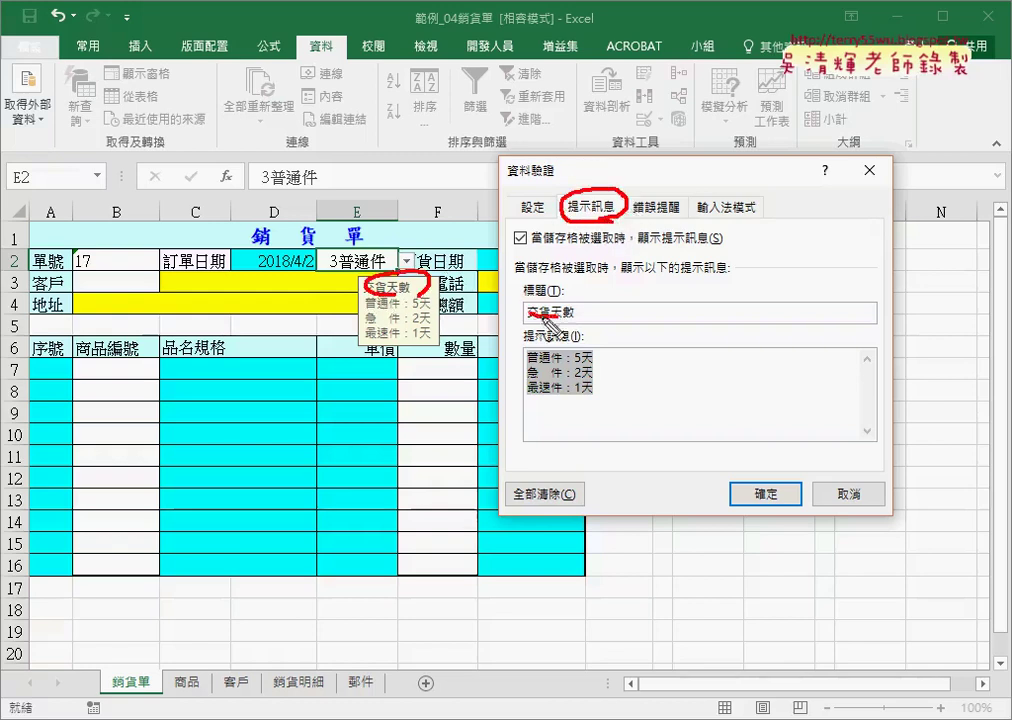
{"action": "left_click_drag", "start_coordinate": [428, 291], "coordinate": [402, 300]}
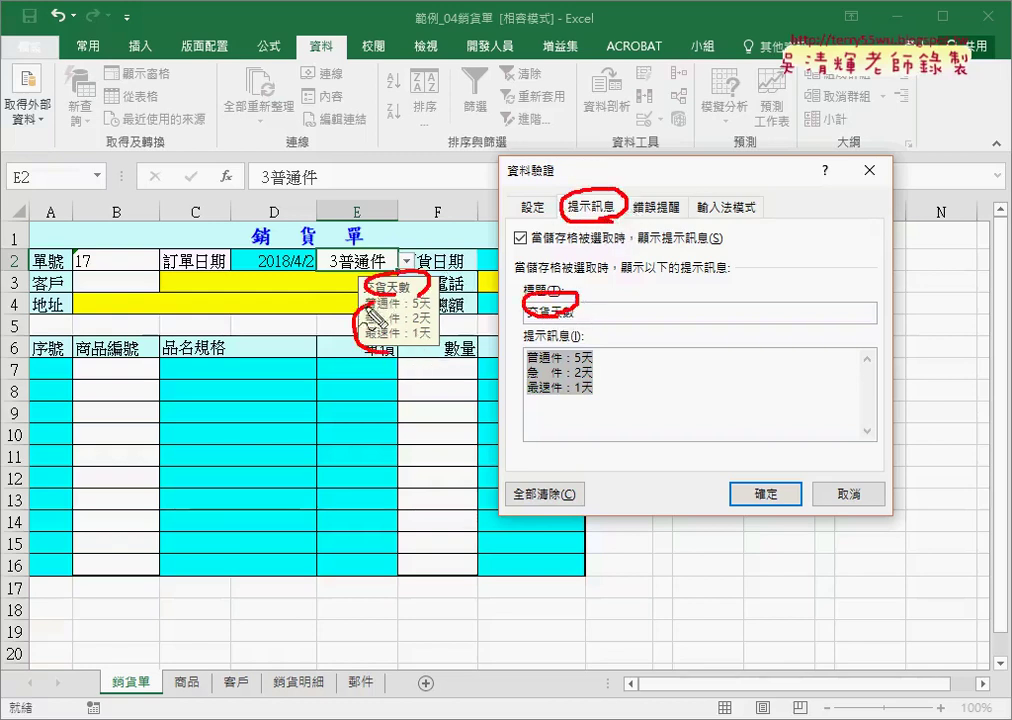
{"action": "left_click_drag", "start_coordinate": [588, 362], "coordinate": [574, 403]}
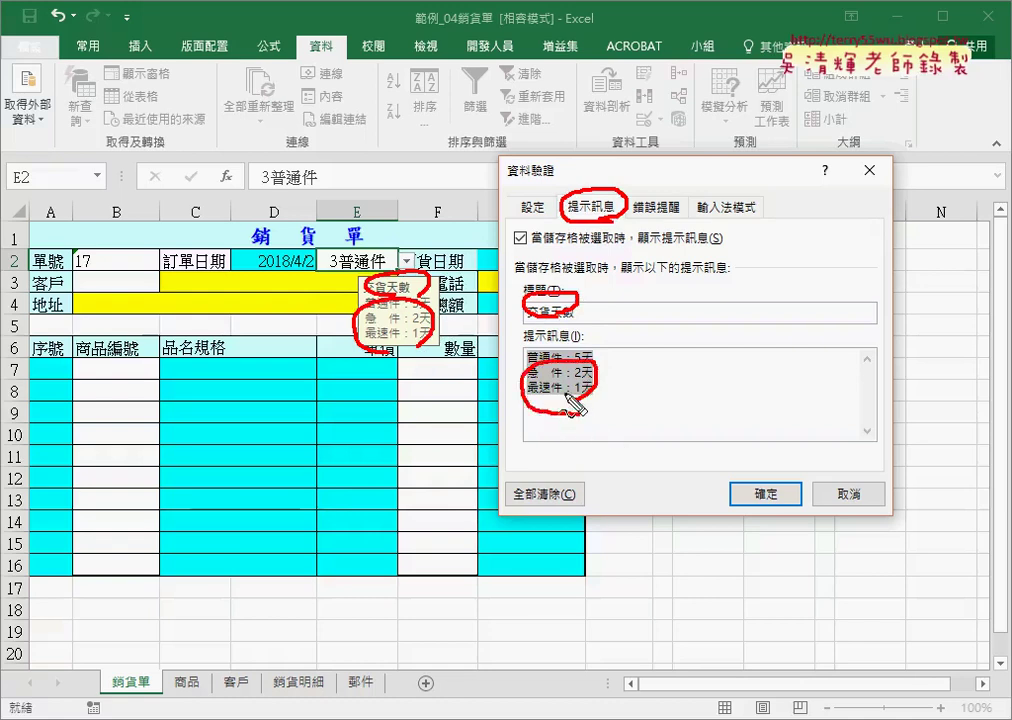
{"action": "key", "text": "Escape"}
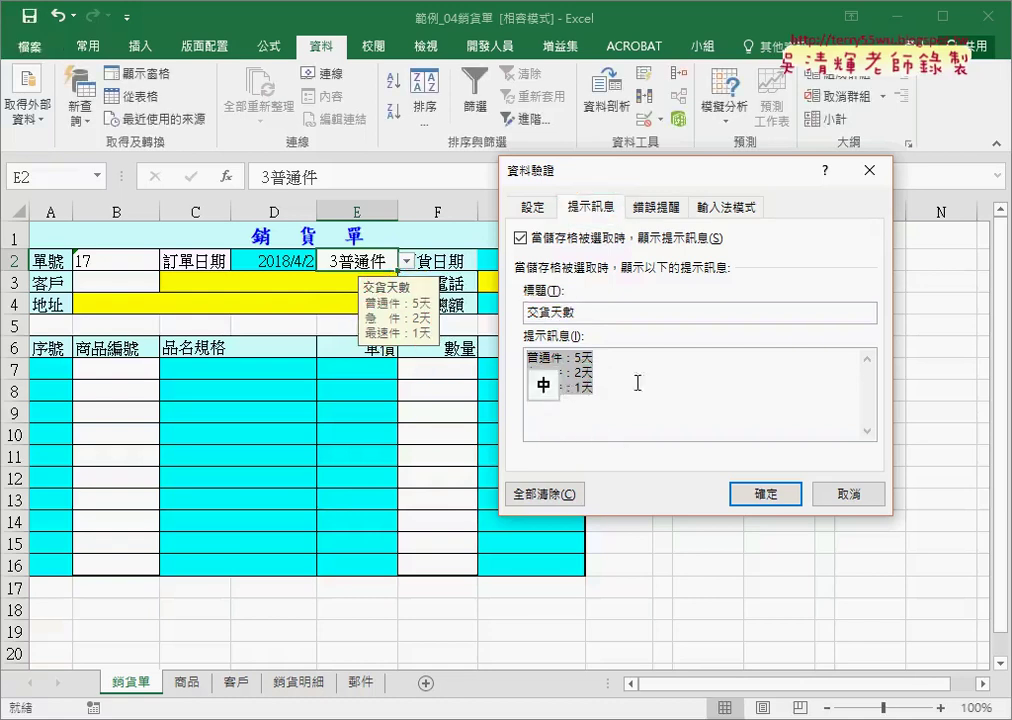
{"action": "left_click", "coordinate": [762, 494]}
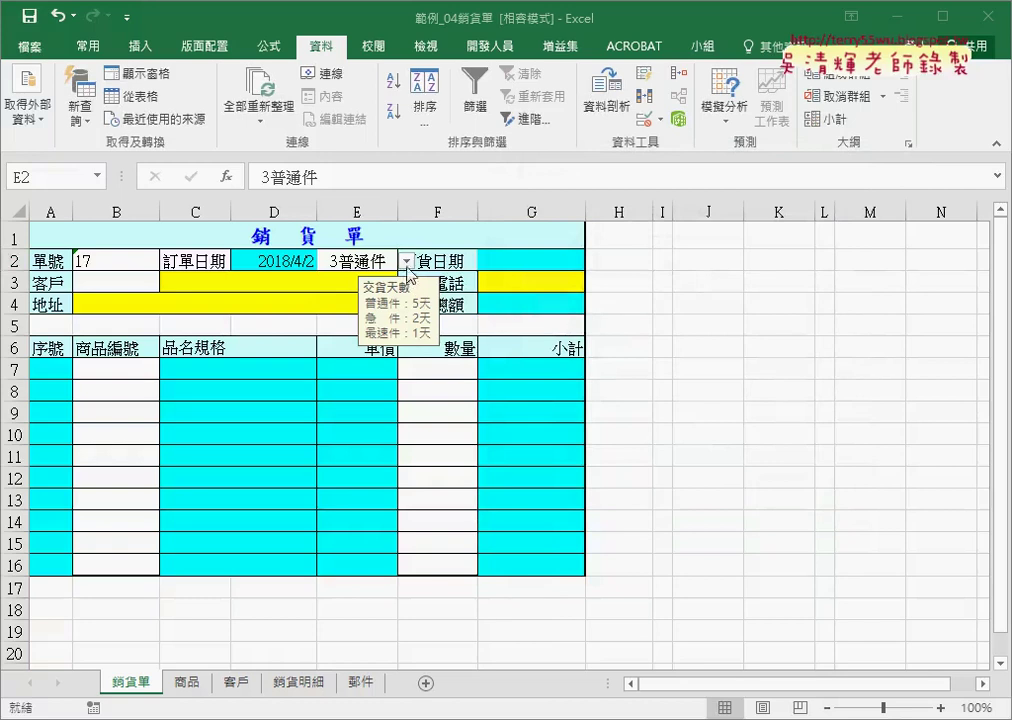
- Choose 2急件 from E2's shipping-type dropdown in place of 3普通件
{"action": "left_click", "coordinate": [407, 261]}
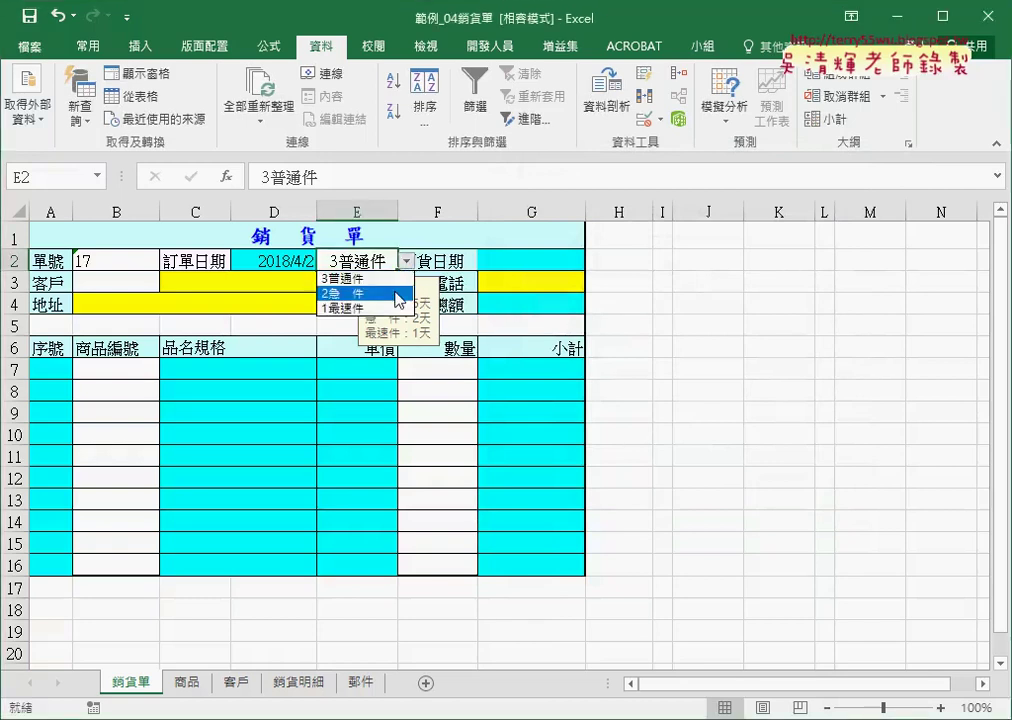
{"action": "key", "text": "Escape"}
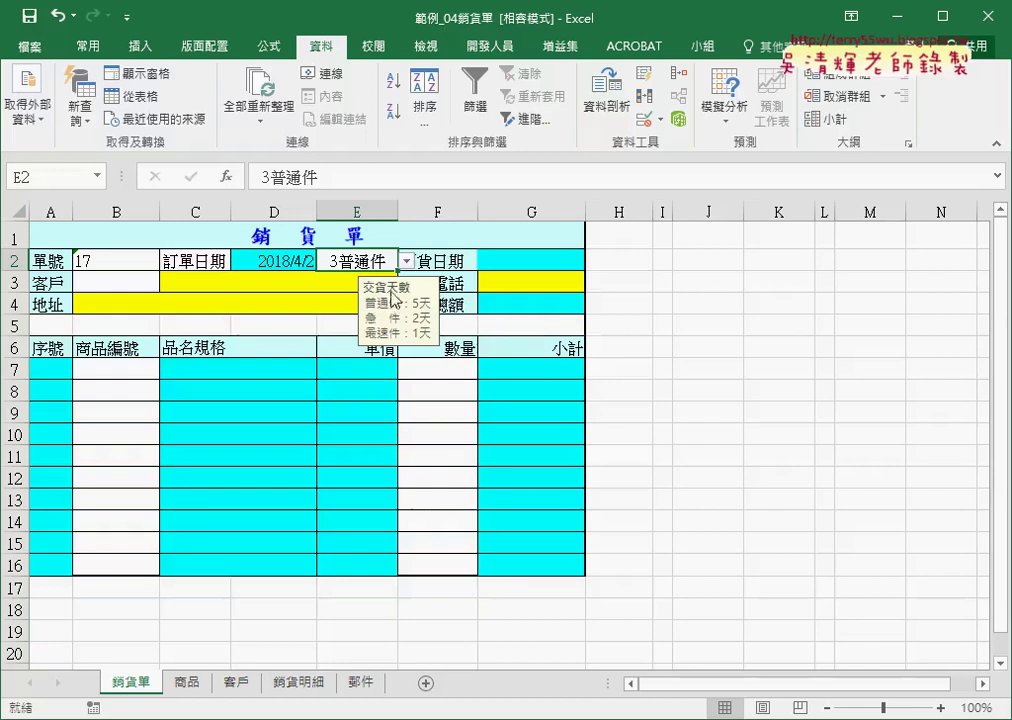
{"action": "left_click", "coordinate": [408, 262]}
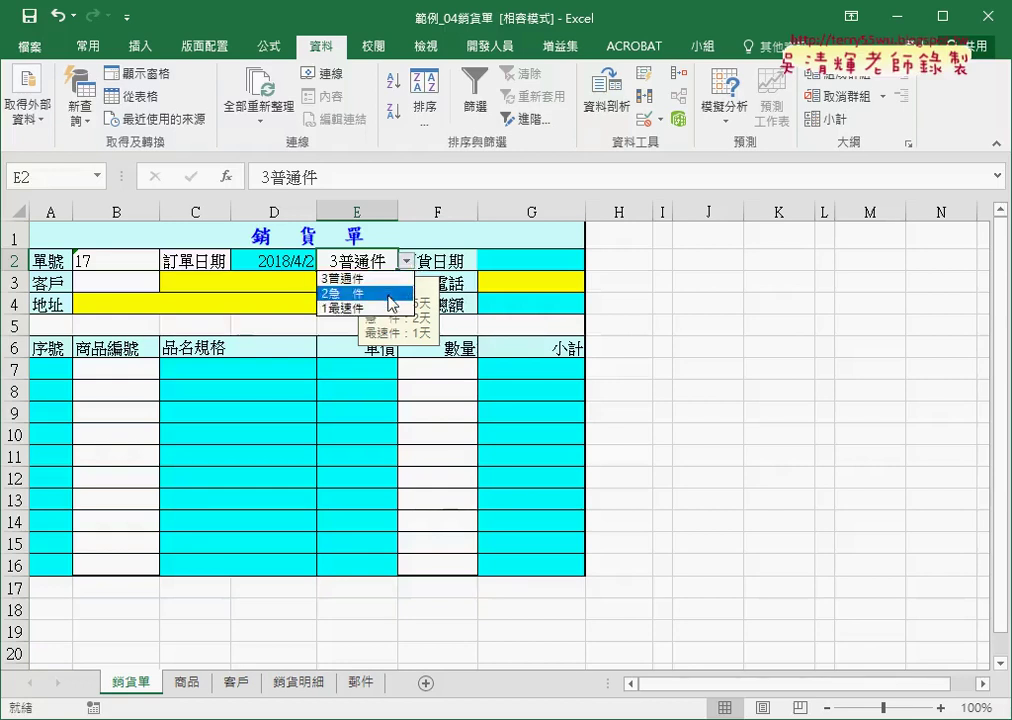
{"action": "left_click", "coordinate": [389, 295]}
{"action": "left_click", "coordinate": [406, 261]}
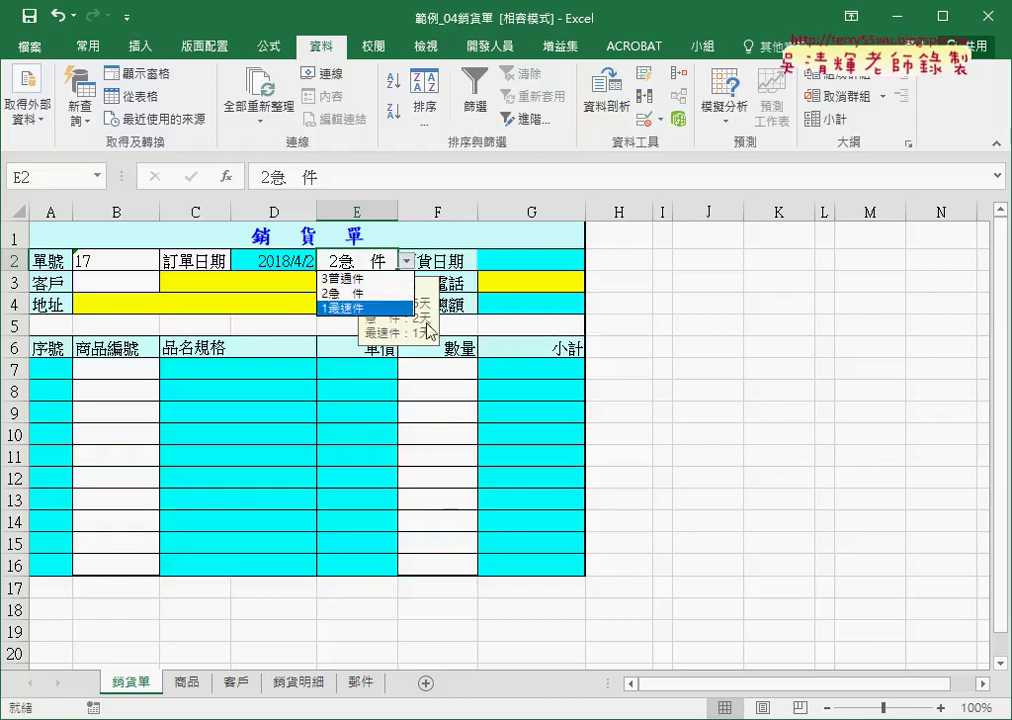
{"action": "left_click", "coordinate": [268, 259]}
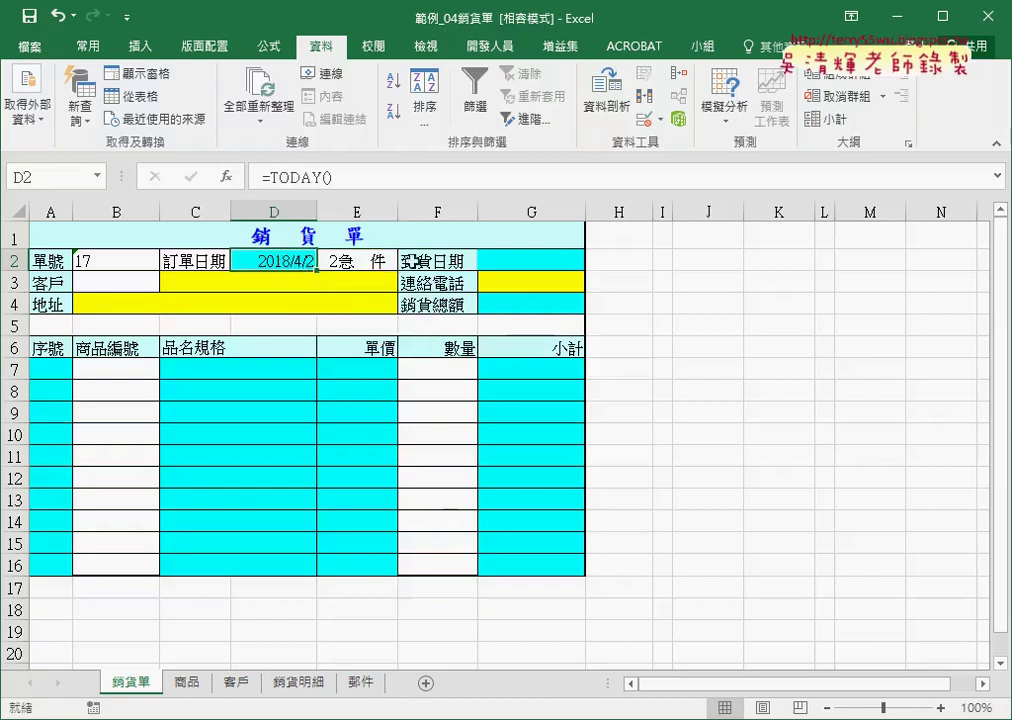
{"action": "left_click", "coordinate": [527, 261]}
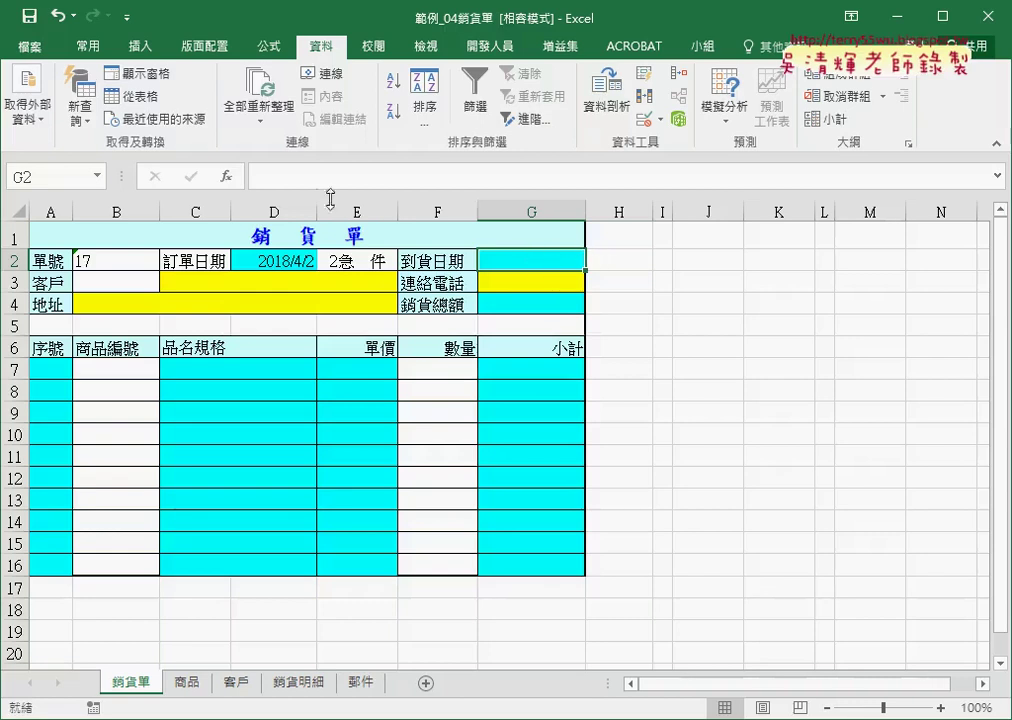
- Review D2 and E2 on the form, then switch to the 郵件 sheet's 性質/天數 table
{"action": "left_click", "coordinate": [228, 177]}
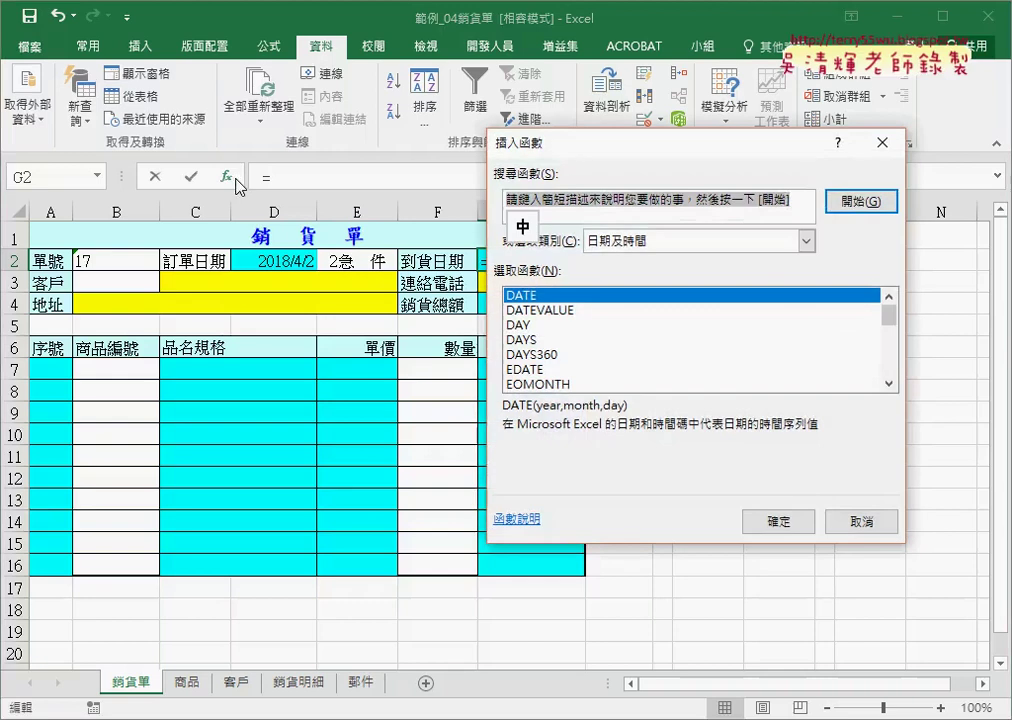
{"action": "left_click", "coordinate": [842, 521]}
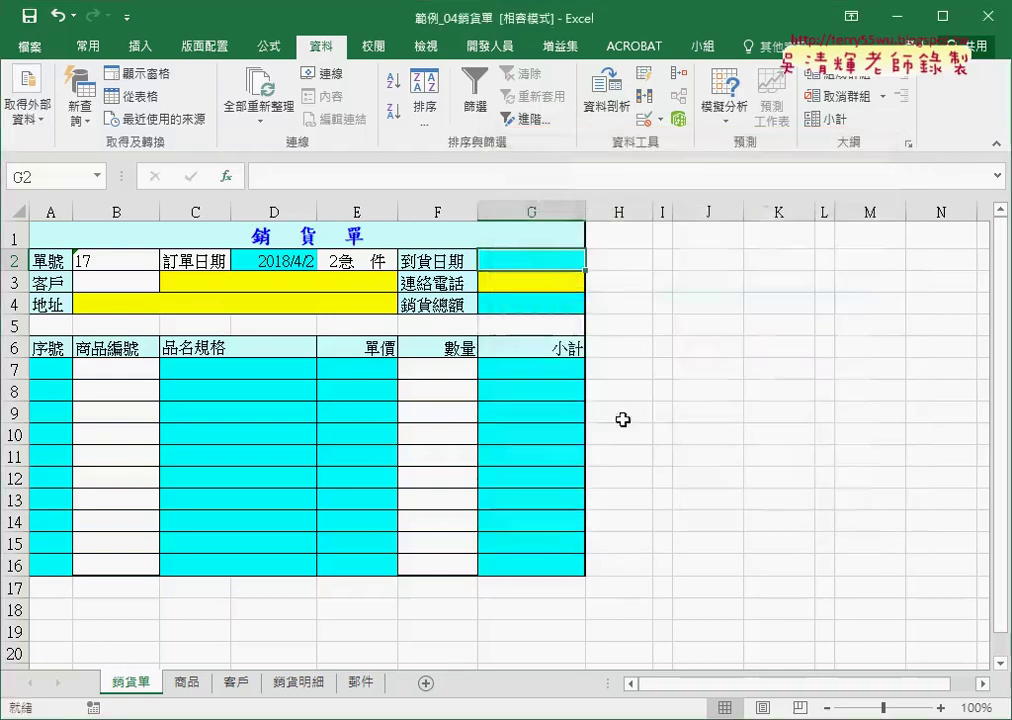
{"action": "left_click", "coordinate": [300, 262]}
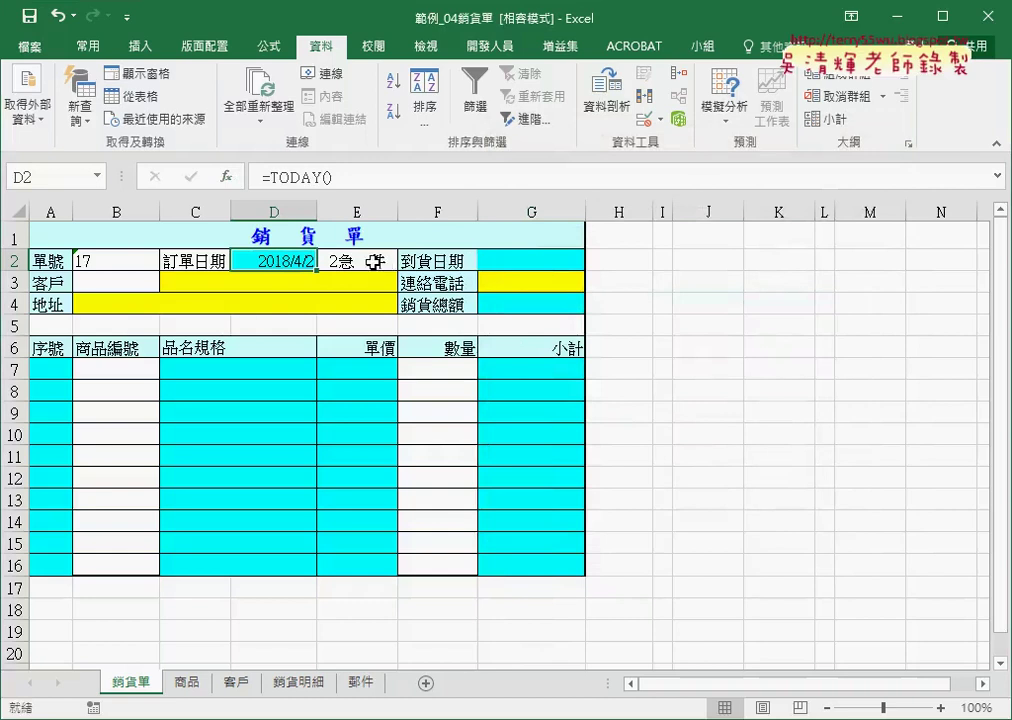
{"action": "left_click", "coordinate": [374, 262]}
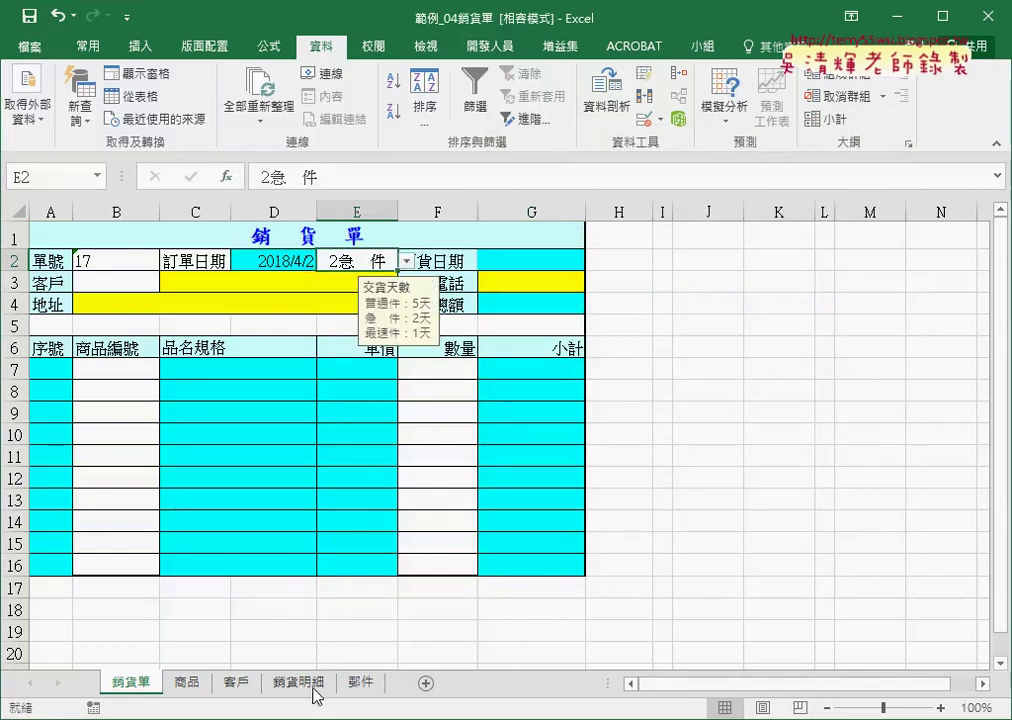
{"action": "left_click", "coordinate": [366, 685]}
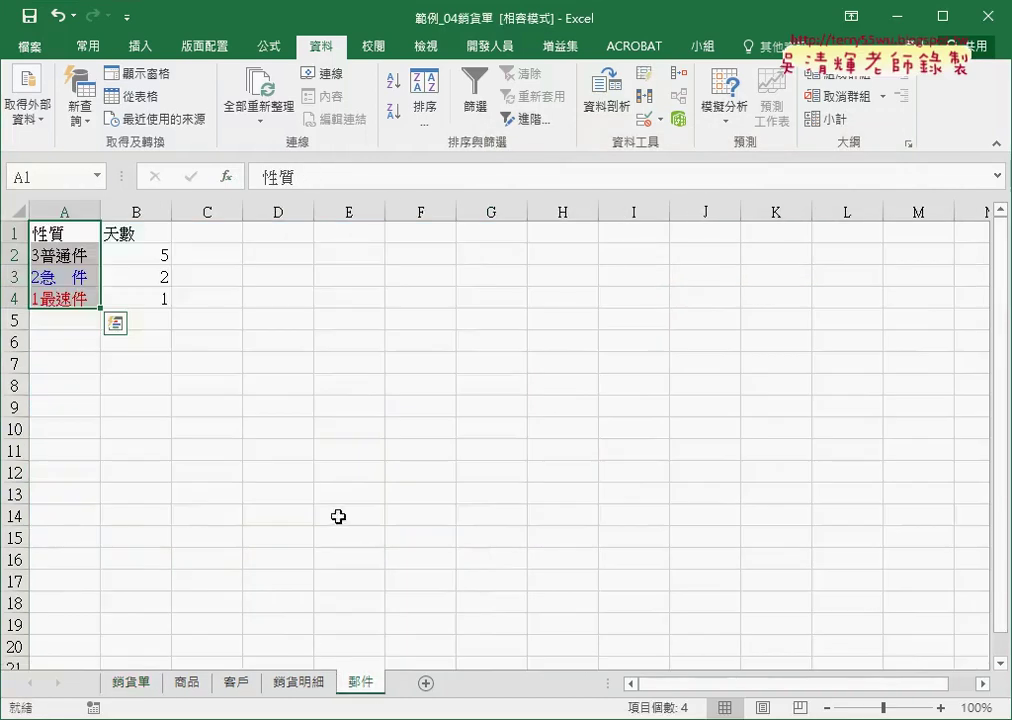
{"action": "key", "text": "Escape"}
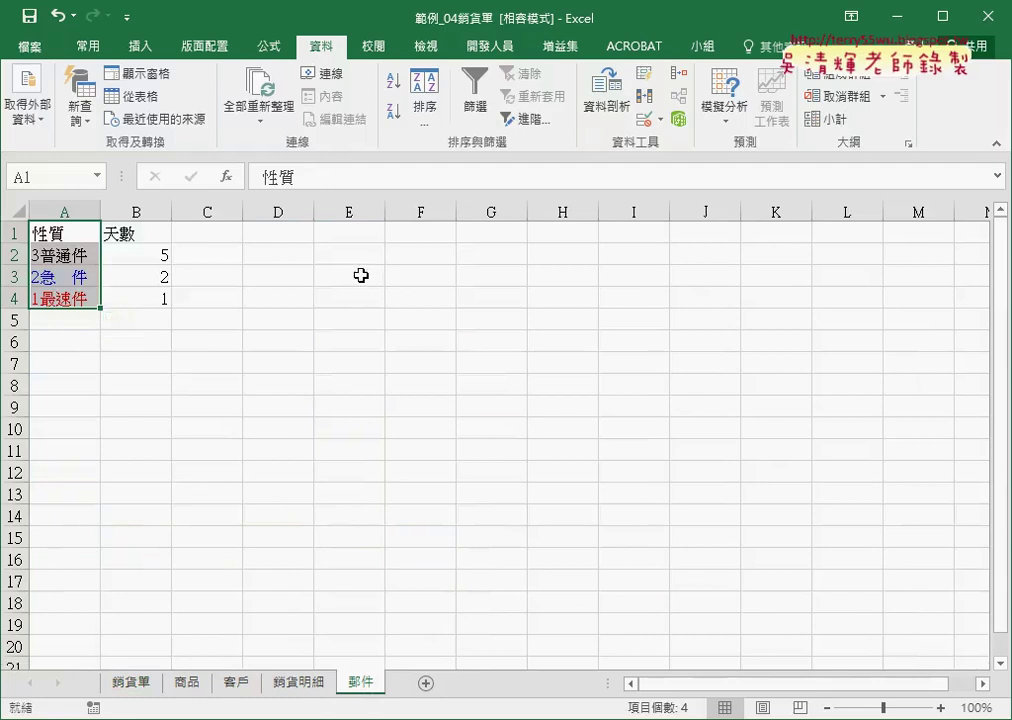
{"action": "left_click", "coordinate": [284, 48]}
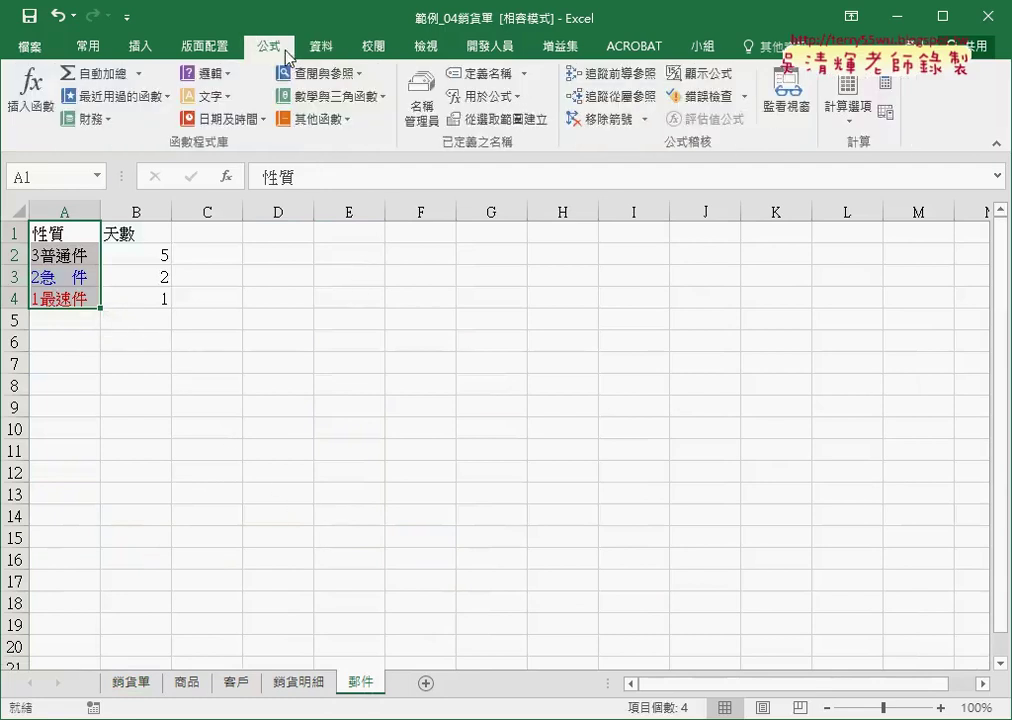
- In Name Manager, change the 郵件 name's reference to =郵件!$A$2:$B$4
{"action": "left_click", "coordinate": [421, 110]}
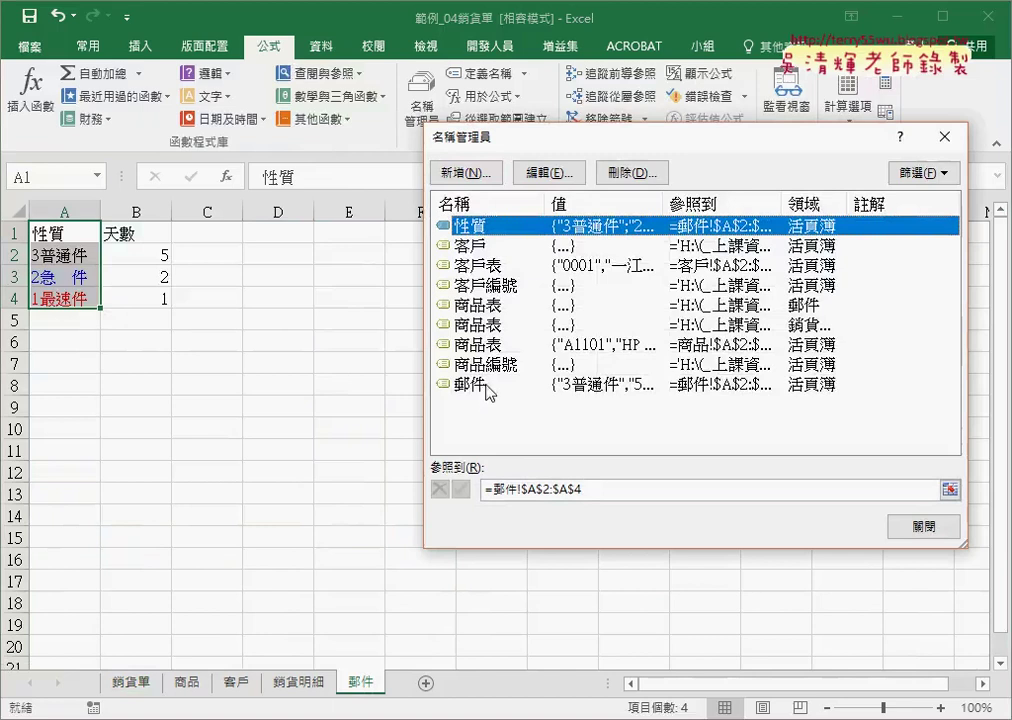
{"action": "left_click", "coordinate": [480, 384]}
{"action": "left_click", "coordinate": [591, 488]}
{"action": "key", "text": "BackSpace"}
{"action": "key", "text": "BackSpace"}
{"action": "key", "text": "BackSpace"}
{"action": "type", "text": "B$4"}
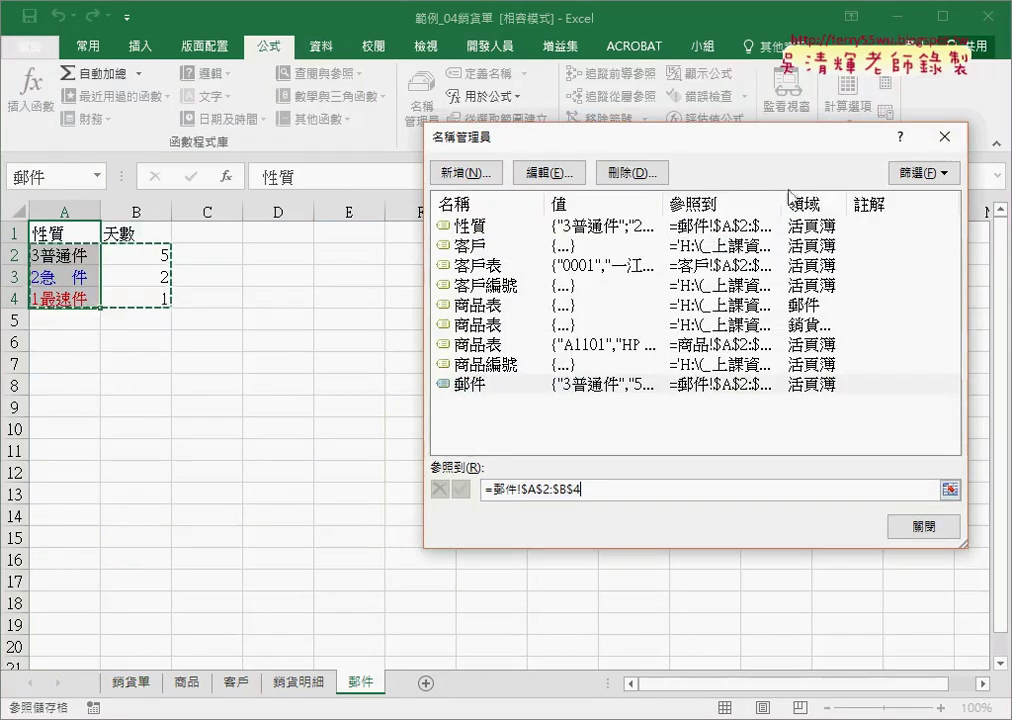
{"action": "left_click", "coordinate": [944, 136]}
- On the 銷貨單 sheet, start G2's formula as =D2+
{"action": "left_click", "coordinate": [134, 682]}
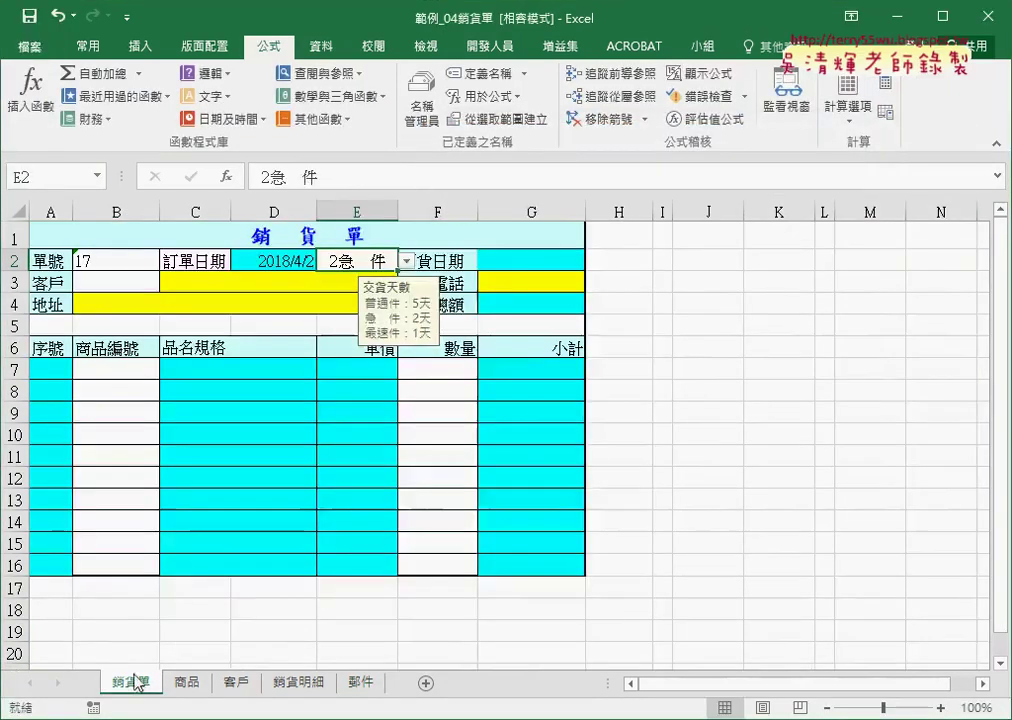
{"action": "left_click", "coordinate": [509, 262]}
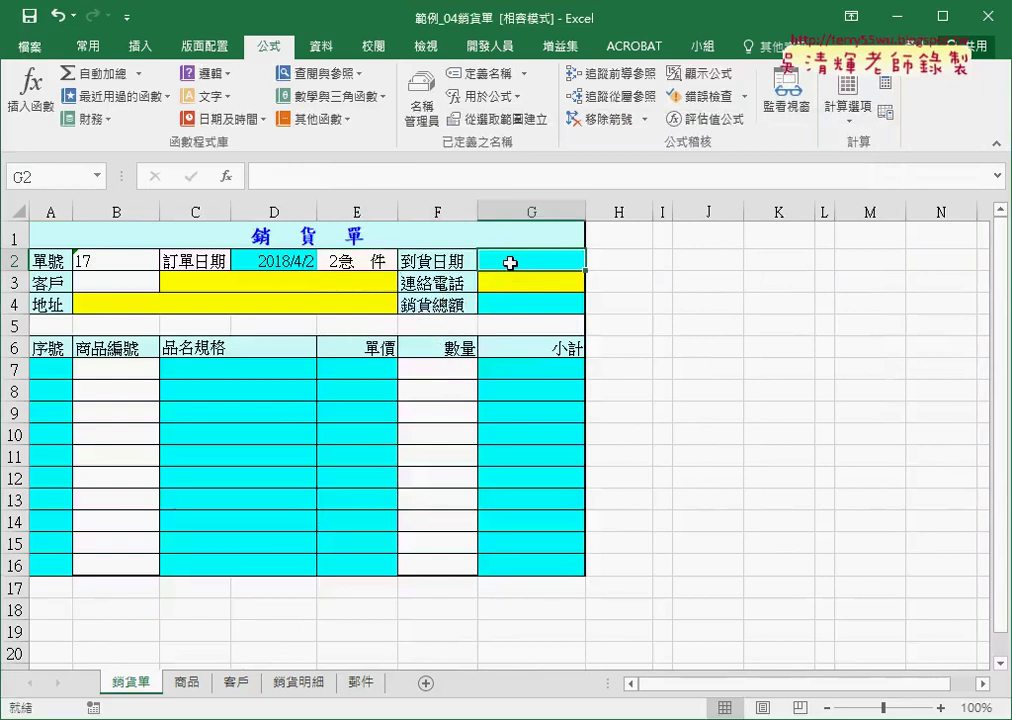
{"action": "left_click", "coordinate": [267, 177]}
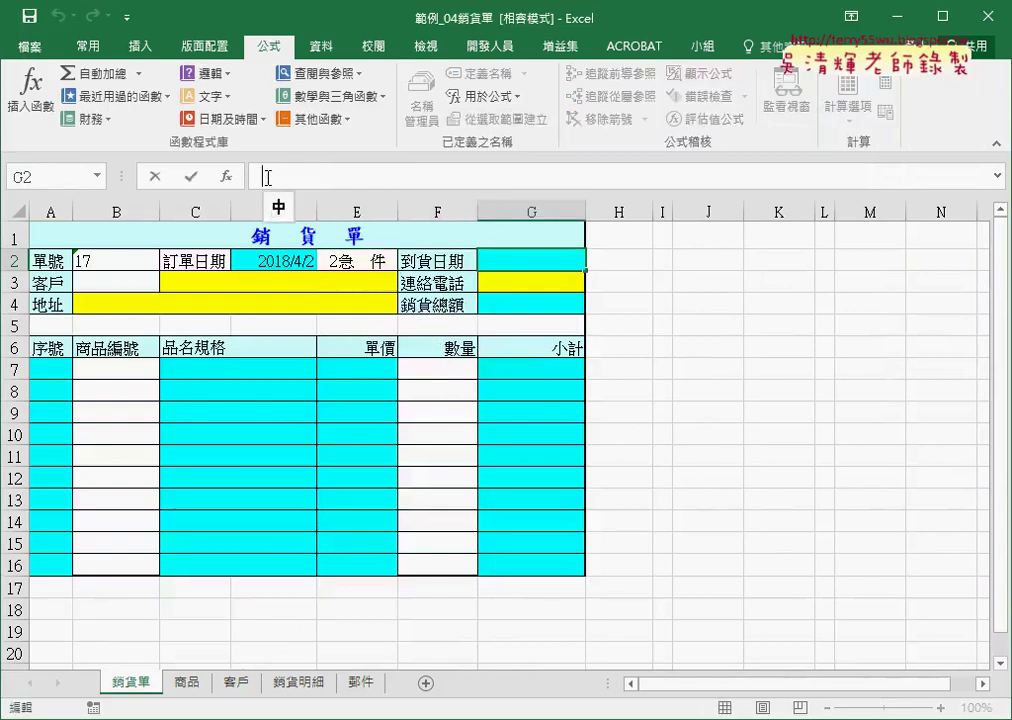
{"action": "type", "text": "="}
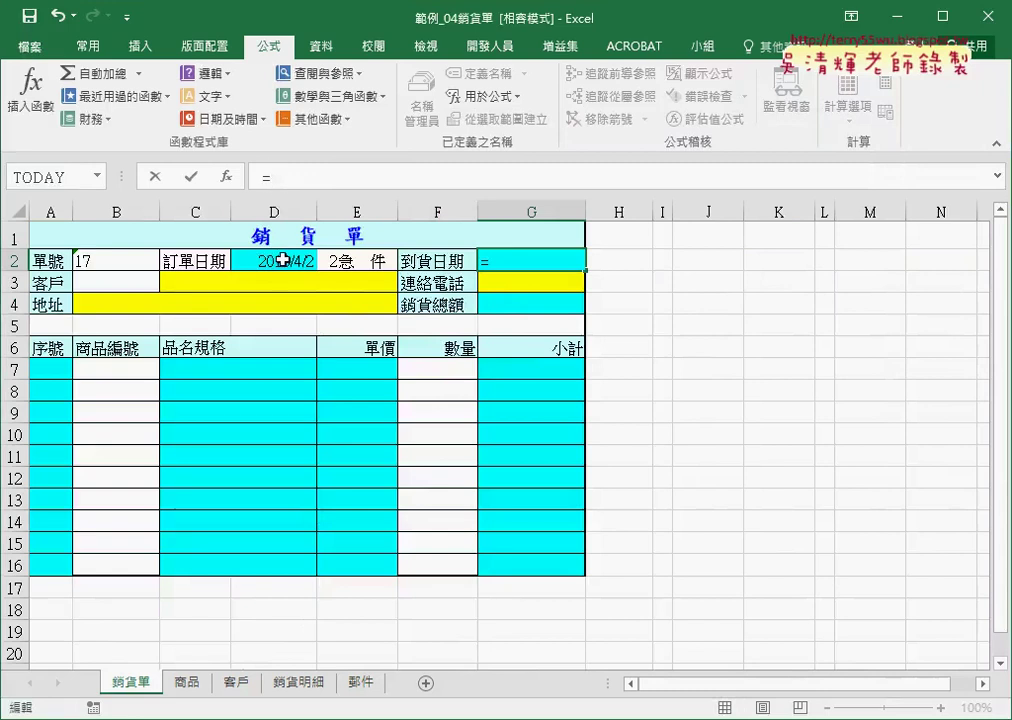
{"action": "left_click", "coordinate": [283, 260]}
{"action": "type", "text": "+"}
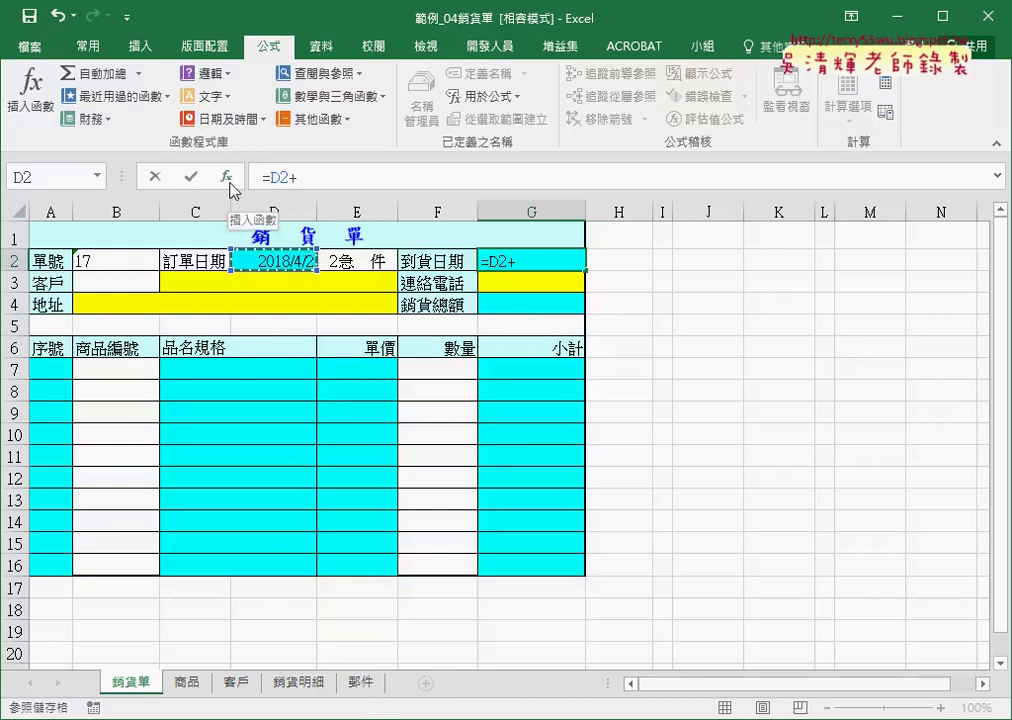
- Insert VLOOKUP from the 檢視與參照 category into G2's formula
{"action": "left_click", "coordinate": [229, 182]}
{"action": "left_click", "coordinate": [742, 244]}
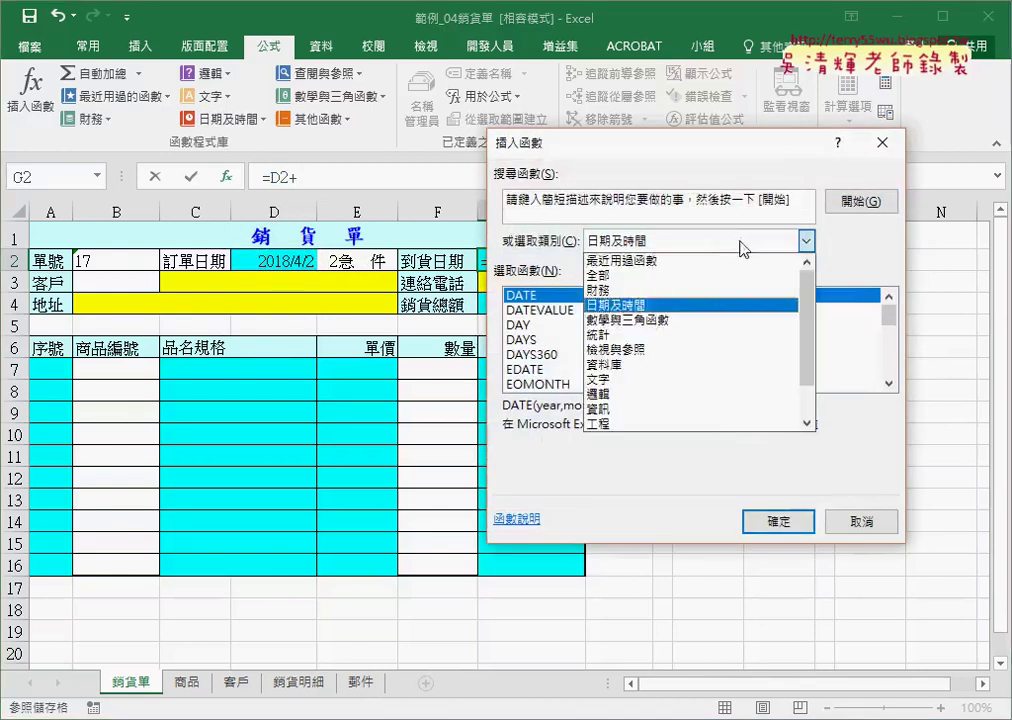
{"action": "left_click", "coordinate": [737, 351]}
{"action": "left_click_drag", "start_coordinate": [889, 318], "coordinate": [889, 362]}
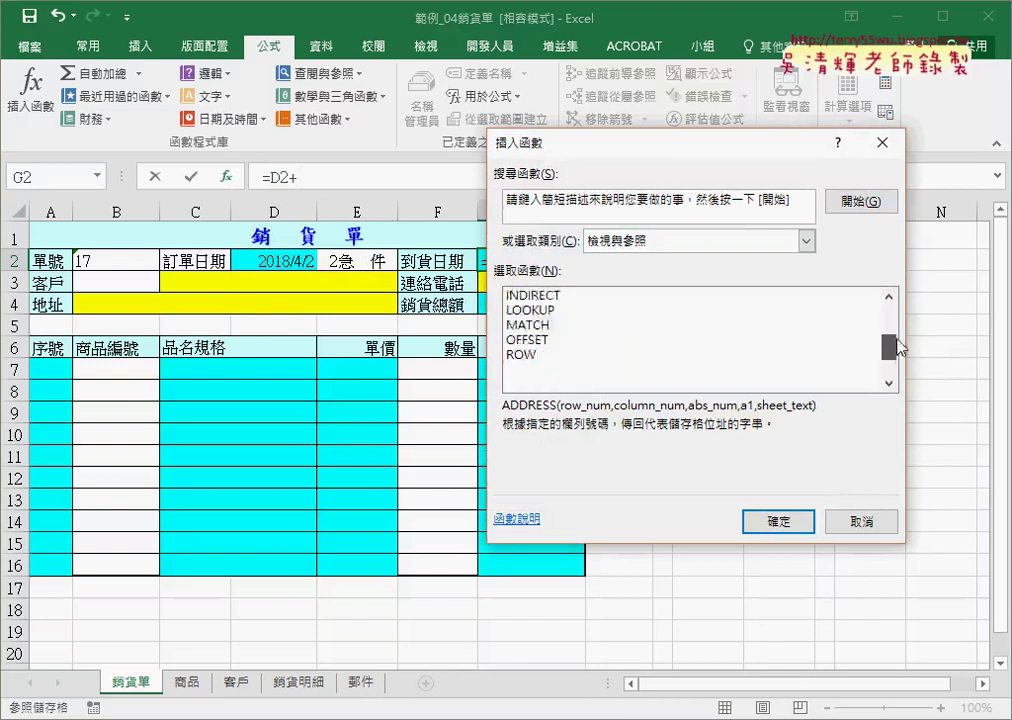
{"action": "double_click", "coordinate": [585, 386]}
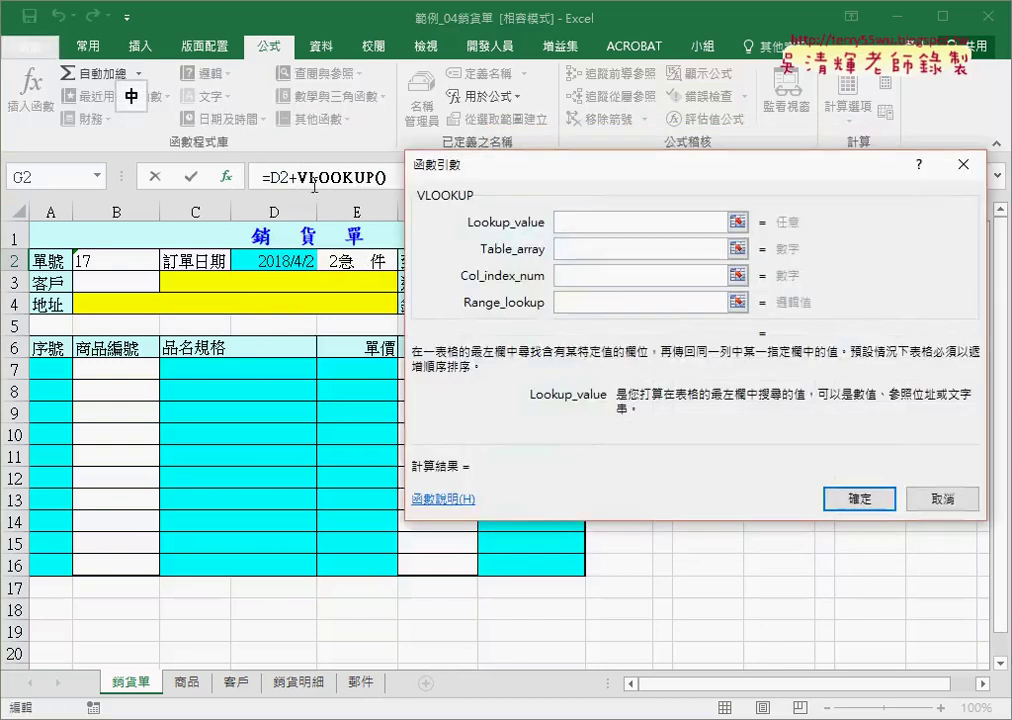
- Set VLOOKUP's lookup value to E2 and its table to the named range 郵件
{"action": "left_click_drag", "start_coordinate": [553, 179], "coordinate": [676, 179]}
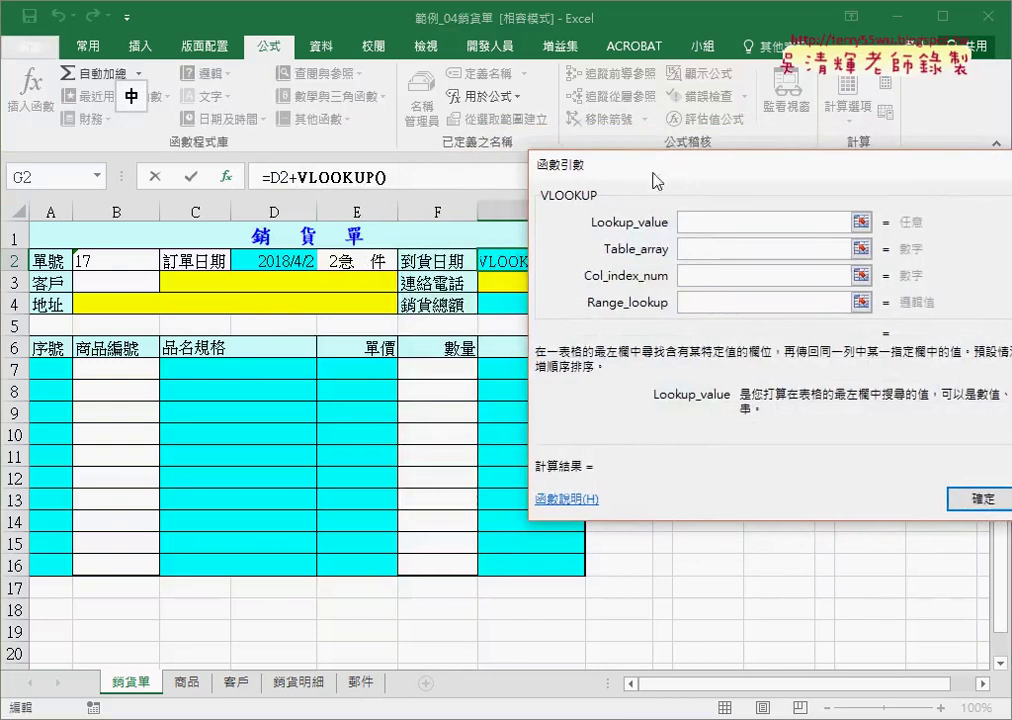
{"action": "left_click", "coordinate": [356, 266]}
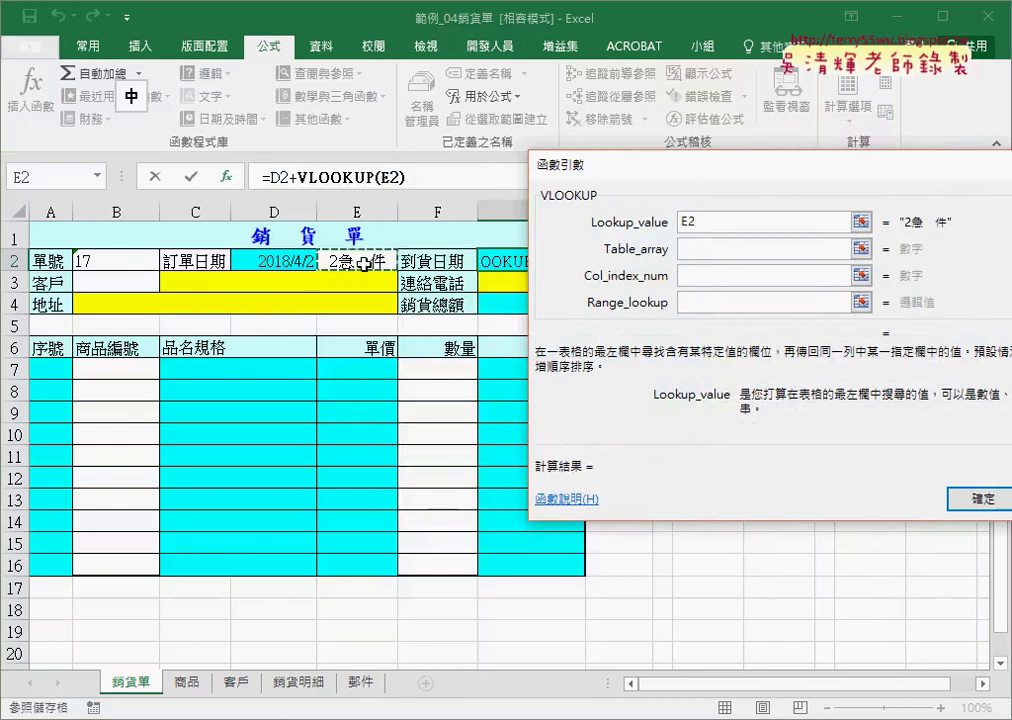
{"action": "left_click", "coordinate": [716, 250]}
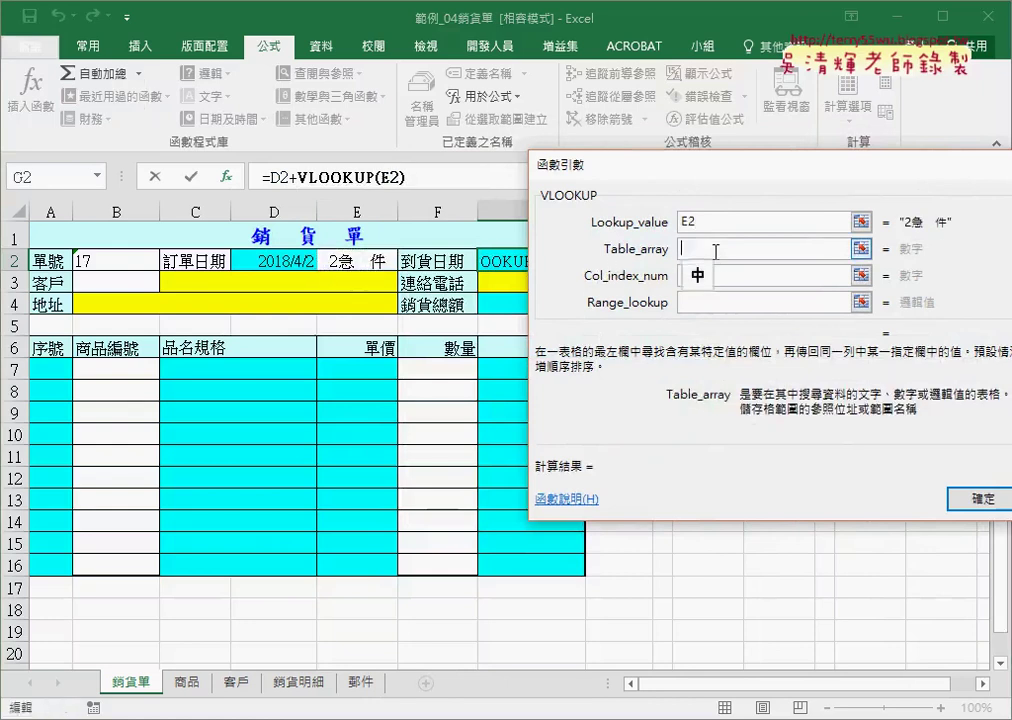
{"action": "key", "text": "F3"}
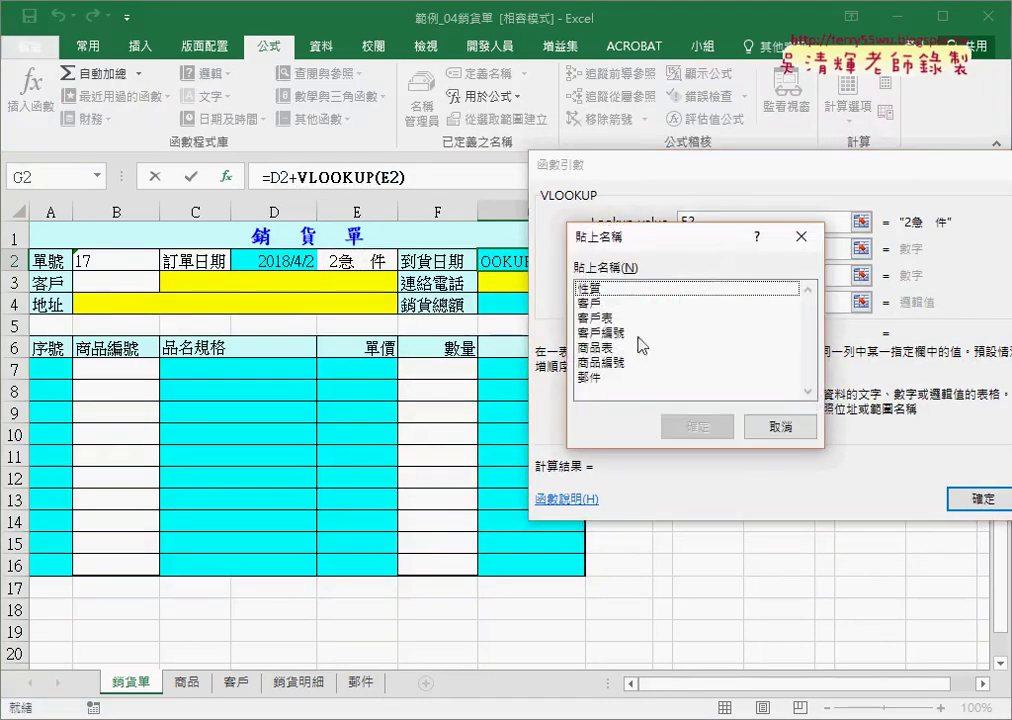
{"action": "left_click", "coordinate": [600, 378]}
{"action": "left_click", "coordinate": [698, 430]}
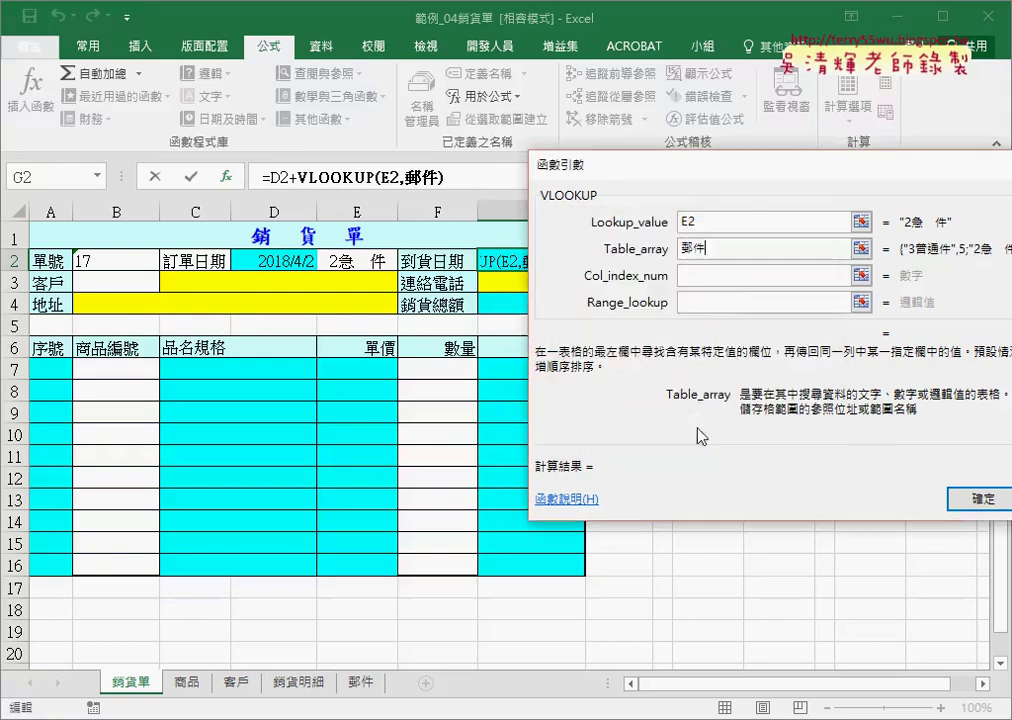
{"action": "left_click", "coordinate": [727, 276]}
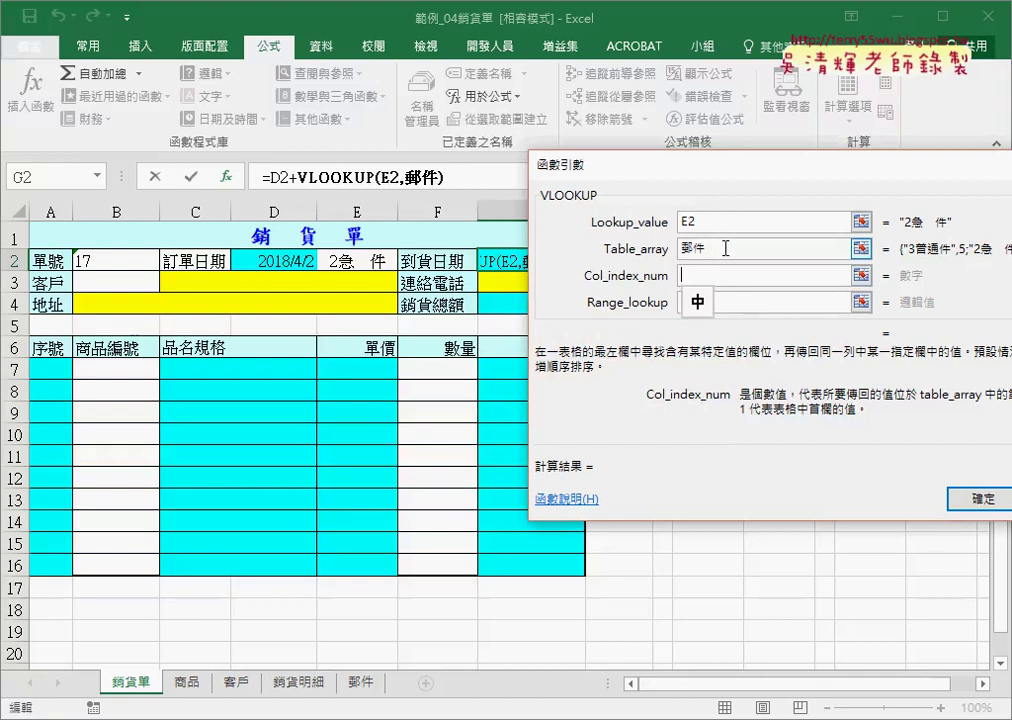
- Enter column 2 and exact match 0, completing =D2+VLOOKUP(E2,郵件,2,0) showing 2018/04/04
{"action": "left_click", "coordinate": [725, 248]}
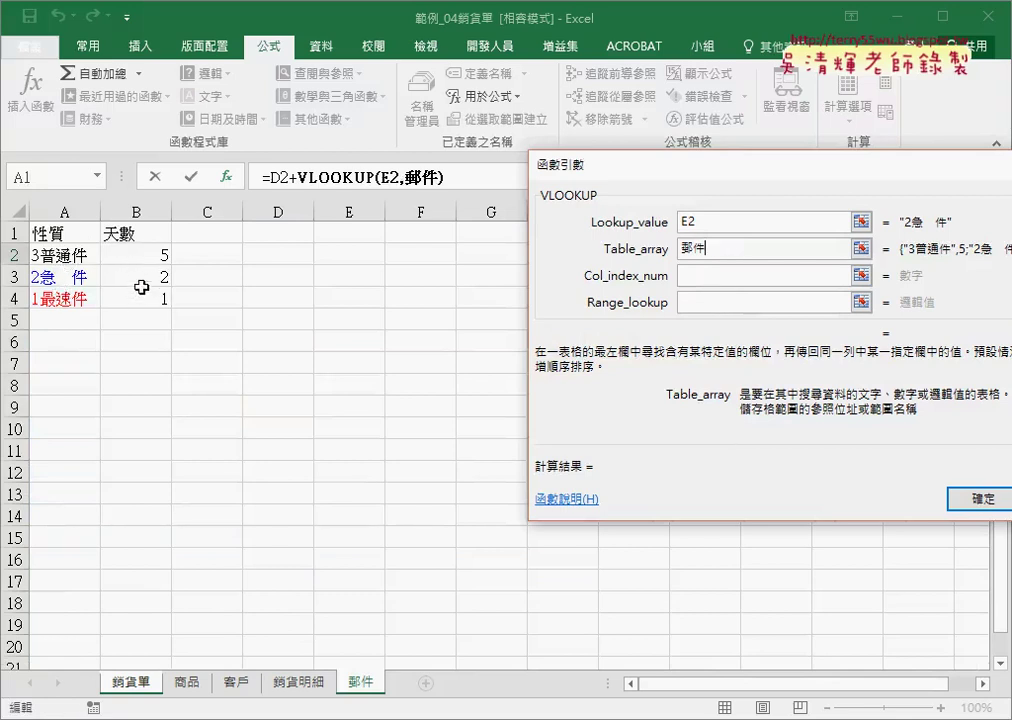
{"action": "left_click", "coordinate": [700, 276]}
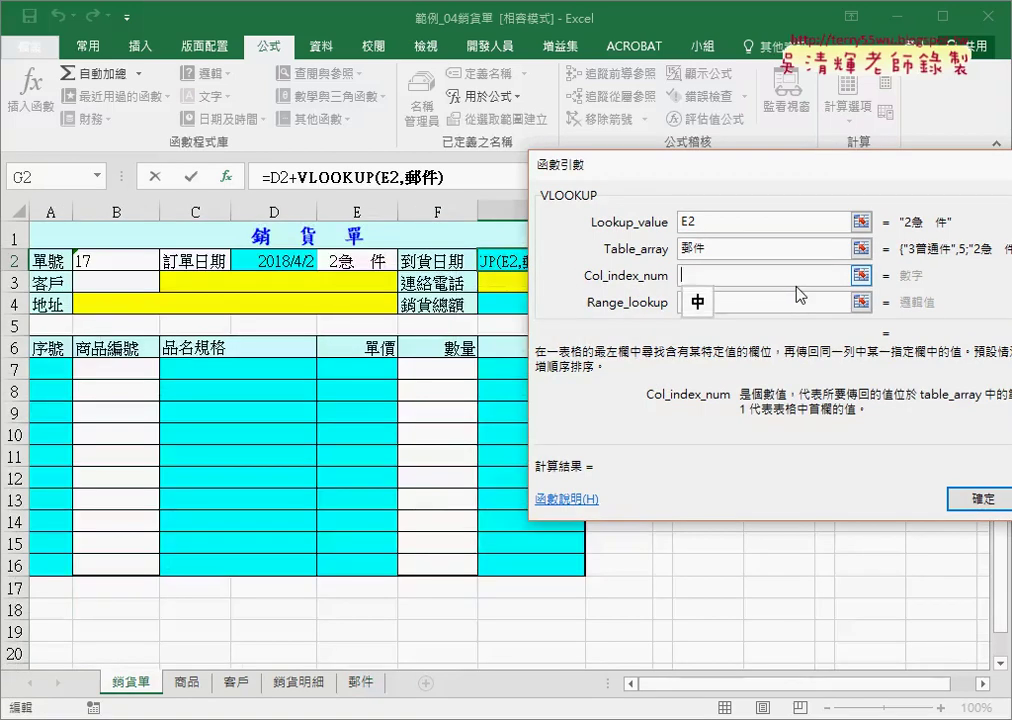
{"action": "type", "text": "2"}
{"action": "left_click", "coordinate": [770, 300]}
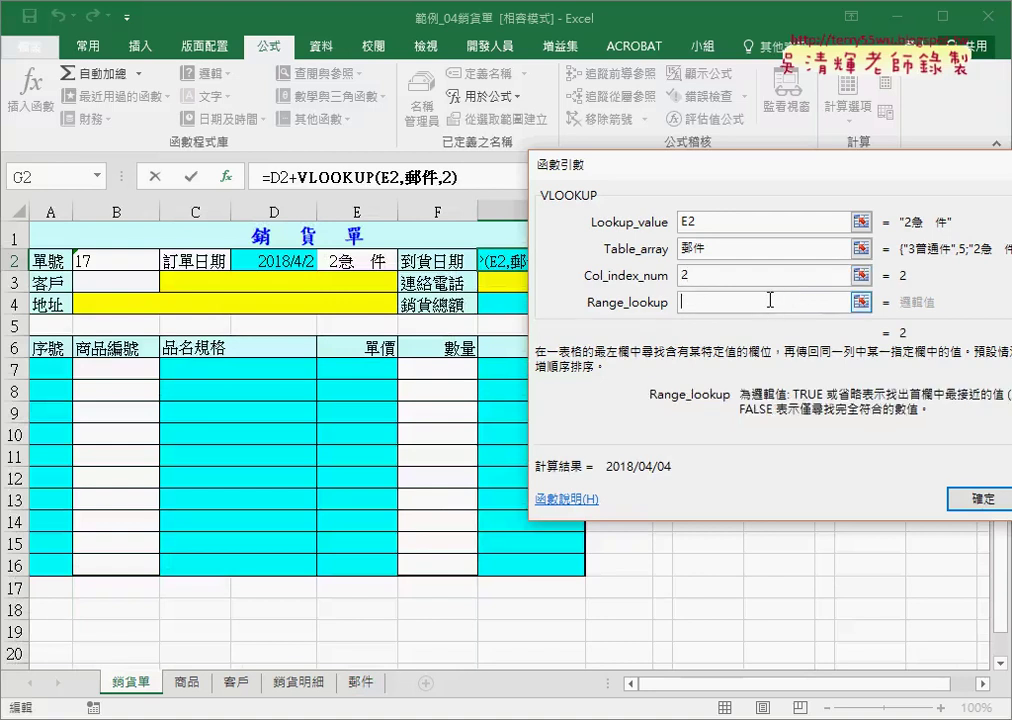
{"action": "type", "text": "0"}
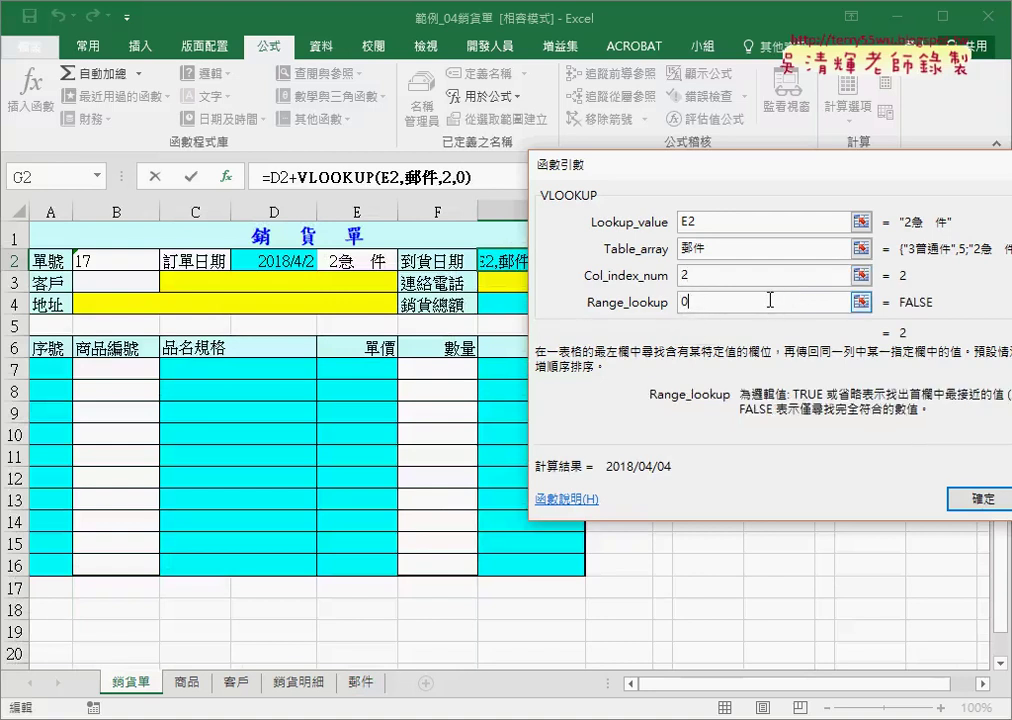
{"action": "left_click", "coordinate": [969, 504]}
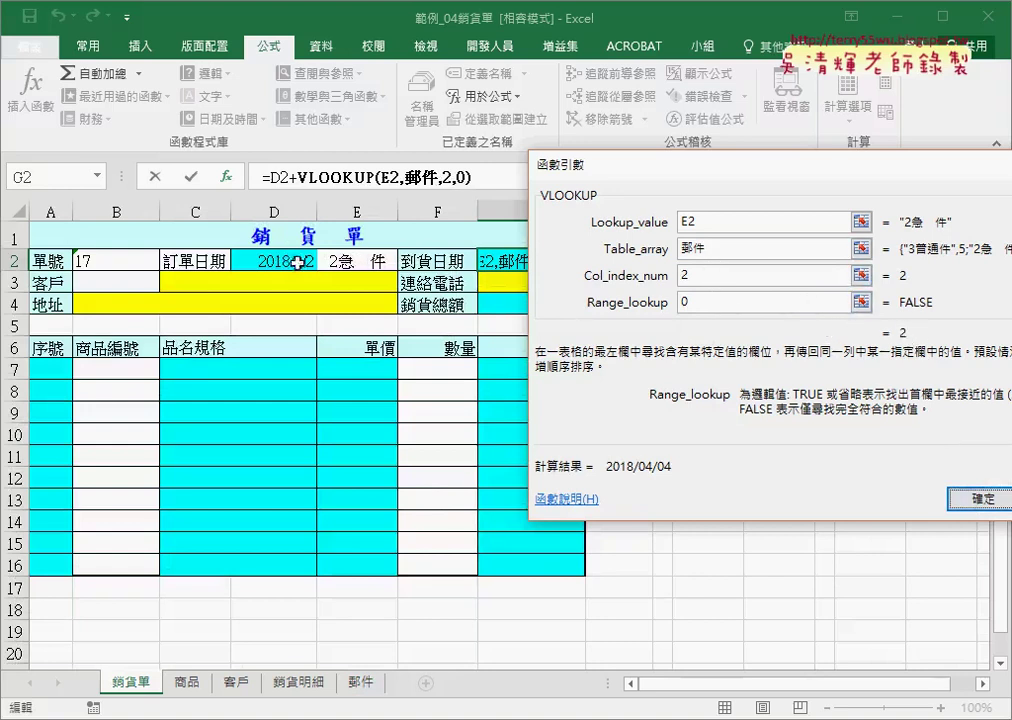
{"action": "left_click", "coordinate": [972, 497]}
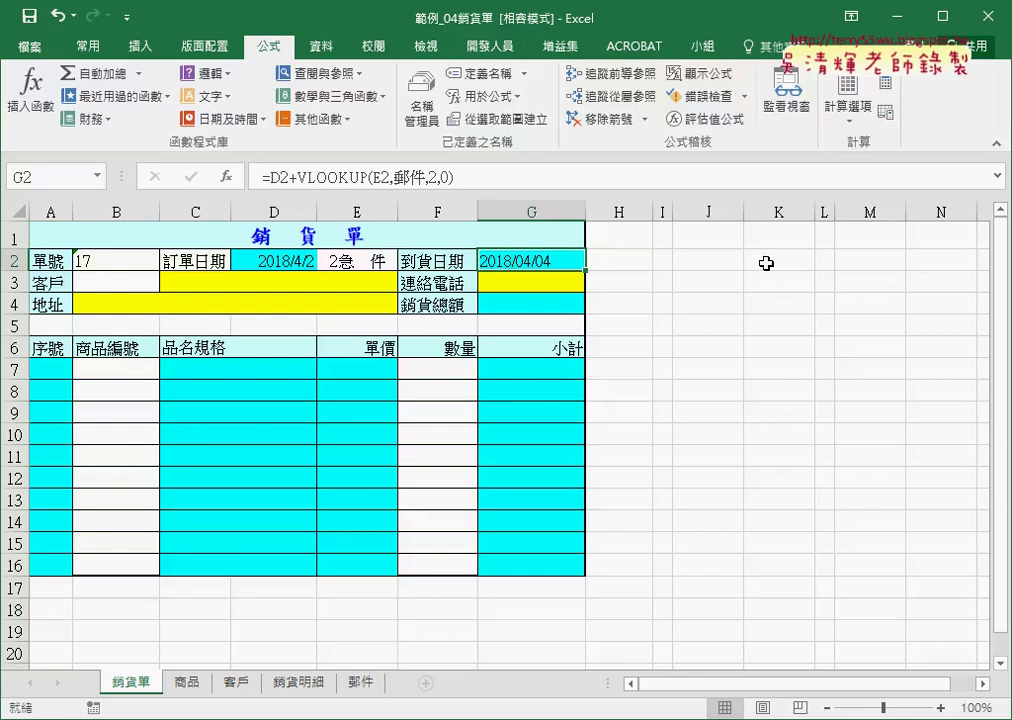
- Clear G2, then browse the Date & Time category to WORKDAY in Insert Function
{"action": "key", "text": "Delete"}
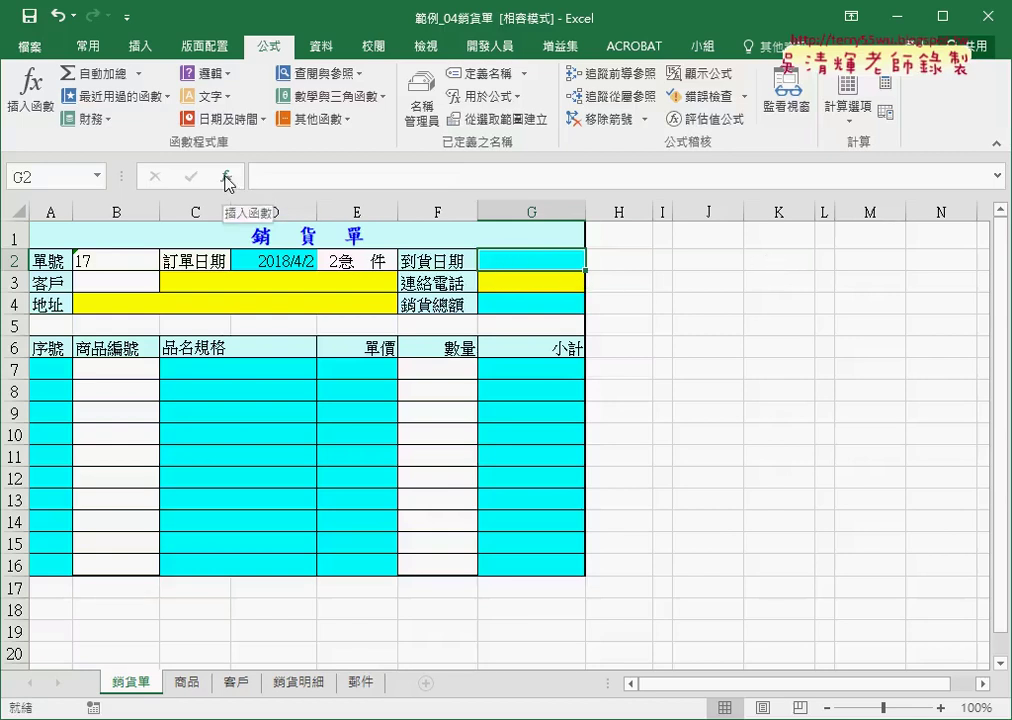
{"action": "left_click", "coordinate": [228, 182]}
{"action": "left_click_drag", "start_coordinate": [640, 168], "coordinate": [300, 166]}
{"action": "left_click", "coordinate": [548, 257]}
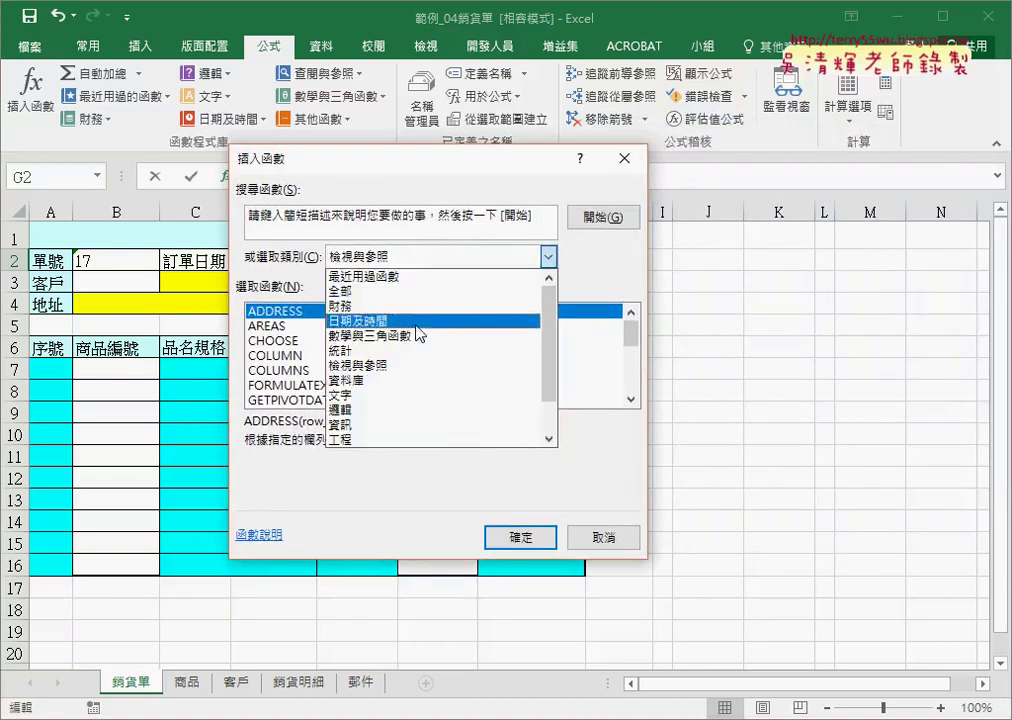
{"action": "left_click", "coordinate": [417, 324]}
{"action": "left_click_drag", "start_coordinate": [631, 333], "coordinate": [634, 390]}
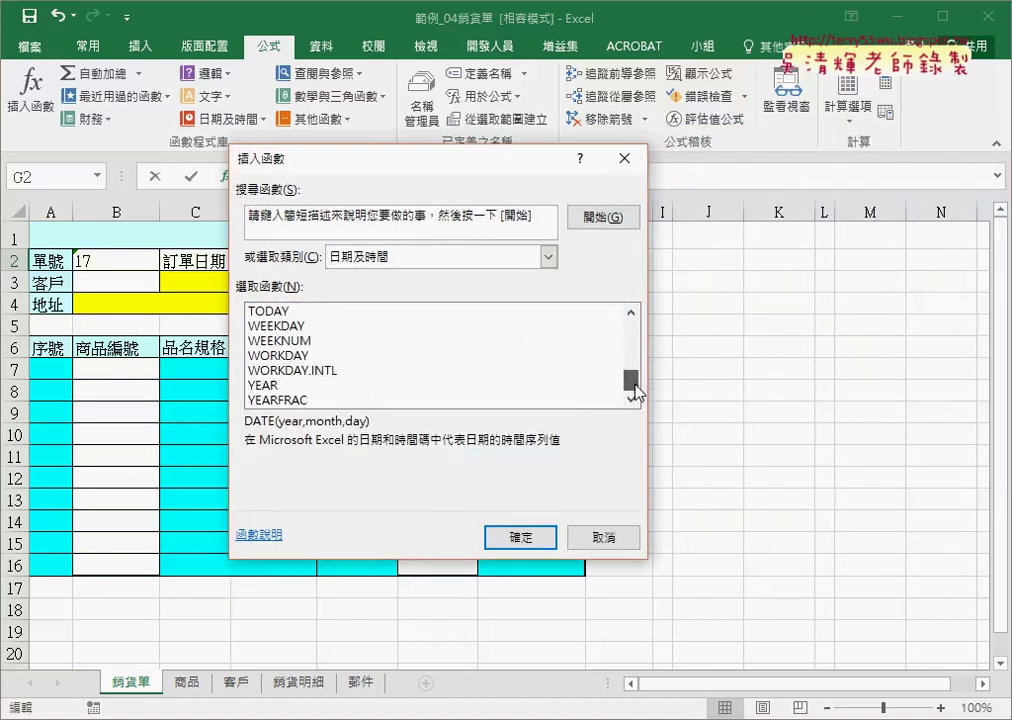
{"action": "left_click", "coordinate": [301, 357]}
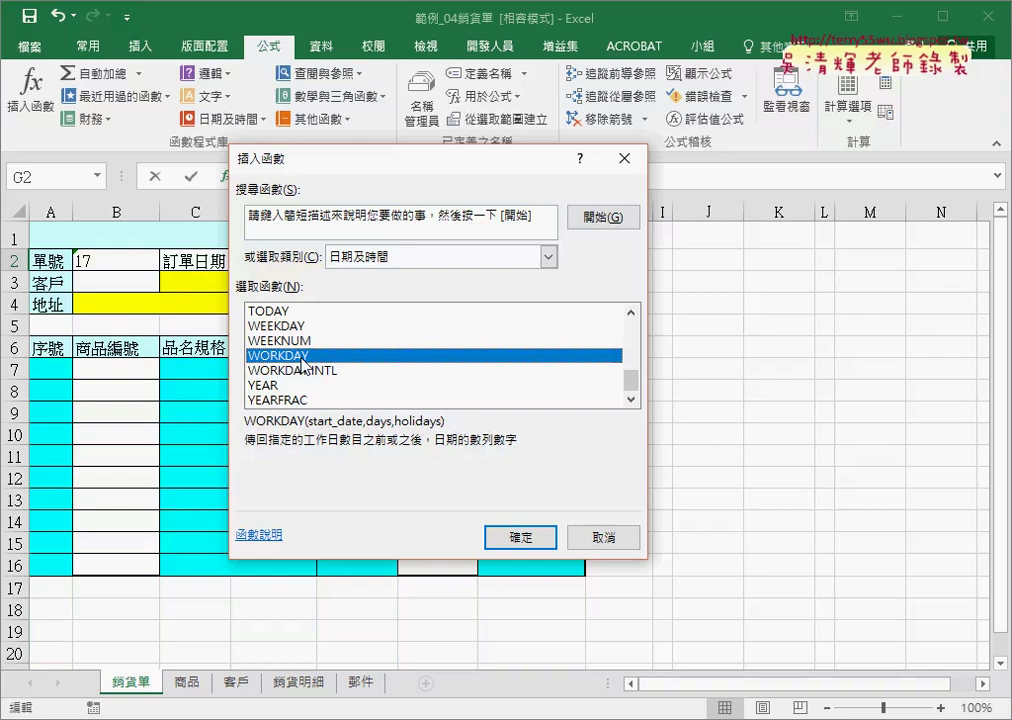
- Annotate WORKDAY's start_date (D2), days (E2) and holidays arguments, then cancel without inserting
{"action": "left_click_drag", "start_coordinate": [394, 165], "coordinate": [397, 302]}
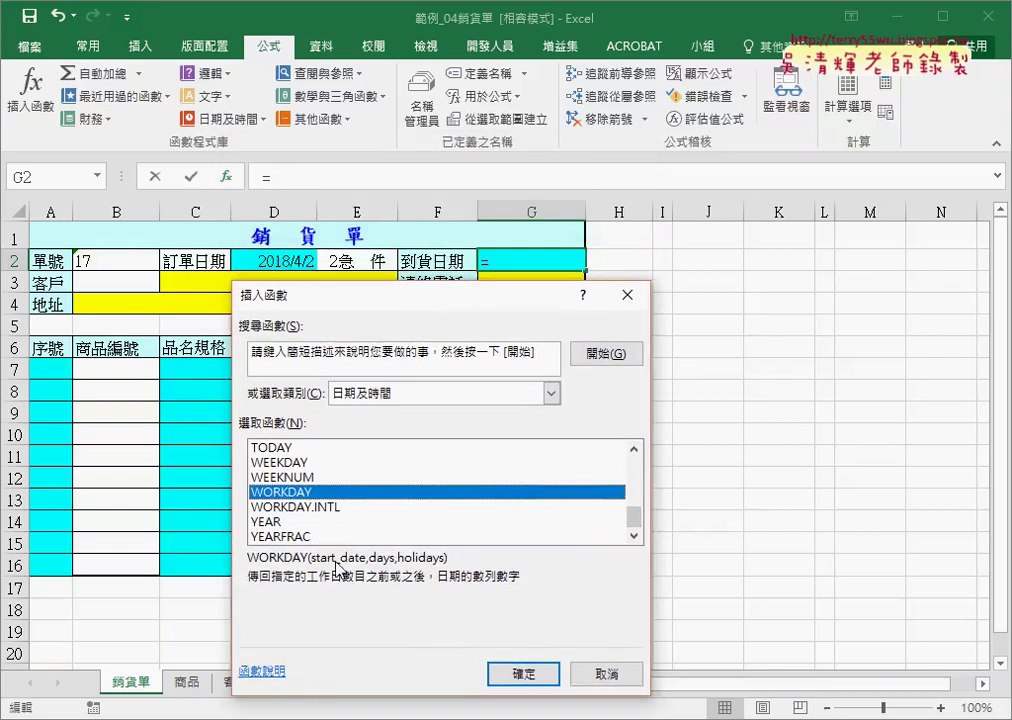
{"action": "left_click_drag", "start_coordinate": [309, 566], "coordinate": [358, 564]}
{"action": "mouse_move", "coordinate": [265, 268]}
{"action": "left_mouse_down"}
{"action": "mouse_move", "coordinate": [292, 410]}
{"action": "mouse_move", "coordinate": [290, 545]}
{"action": "left_mouse_up"}
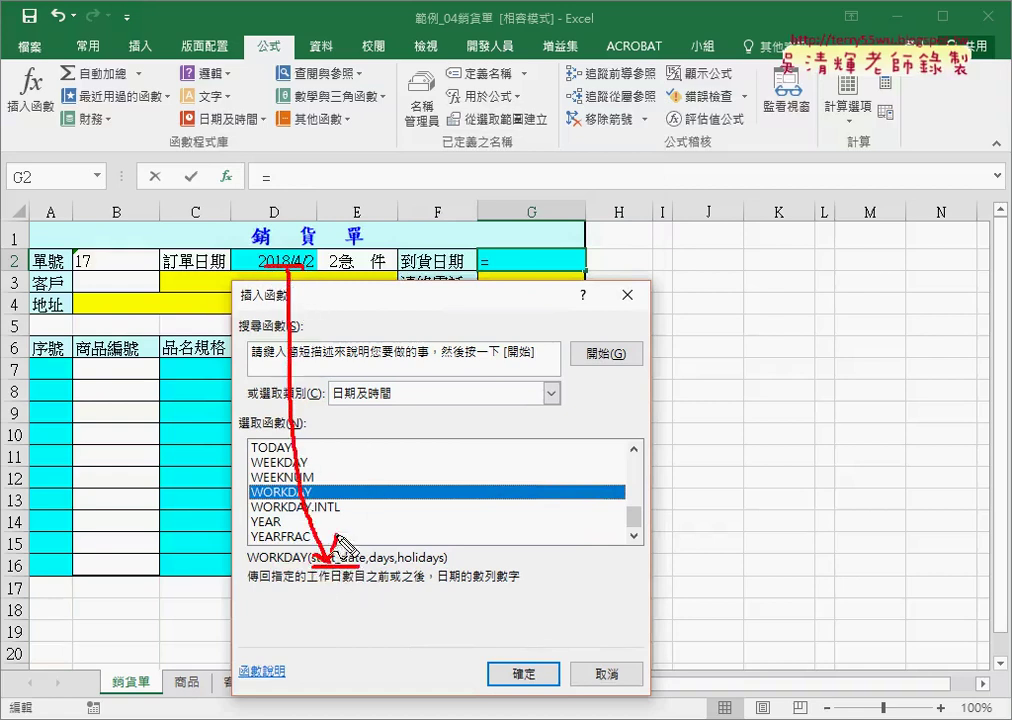
{"action": "left_click_drag", "start_coordinate": [372, 566], "coordinate": [391, 564]}
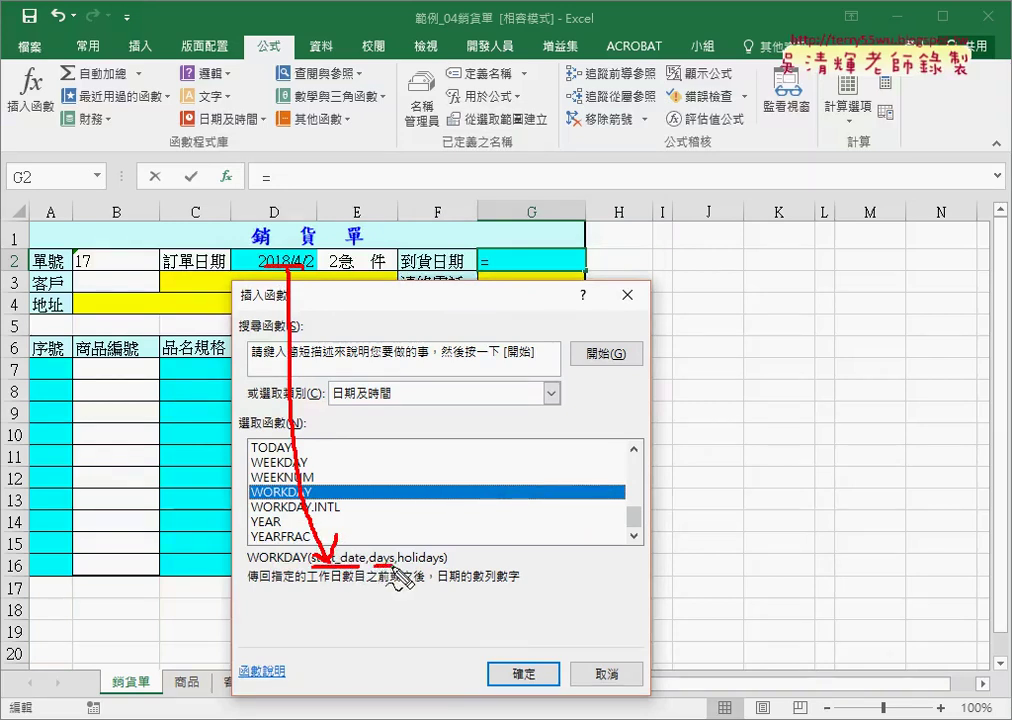
{"action": "mouse_move", "coordinate": [384, 280]}
{"action": "left_mouse_down"}
{"action": "mouse_move", "coordinate": [398, 244]}
{"action": "mouse_move", "coordinate": [393, 285]}
{"action": "left_mouse_up"}
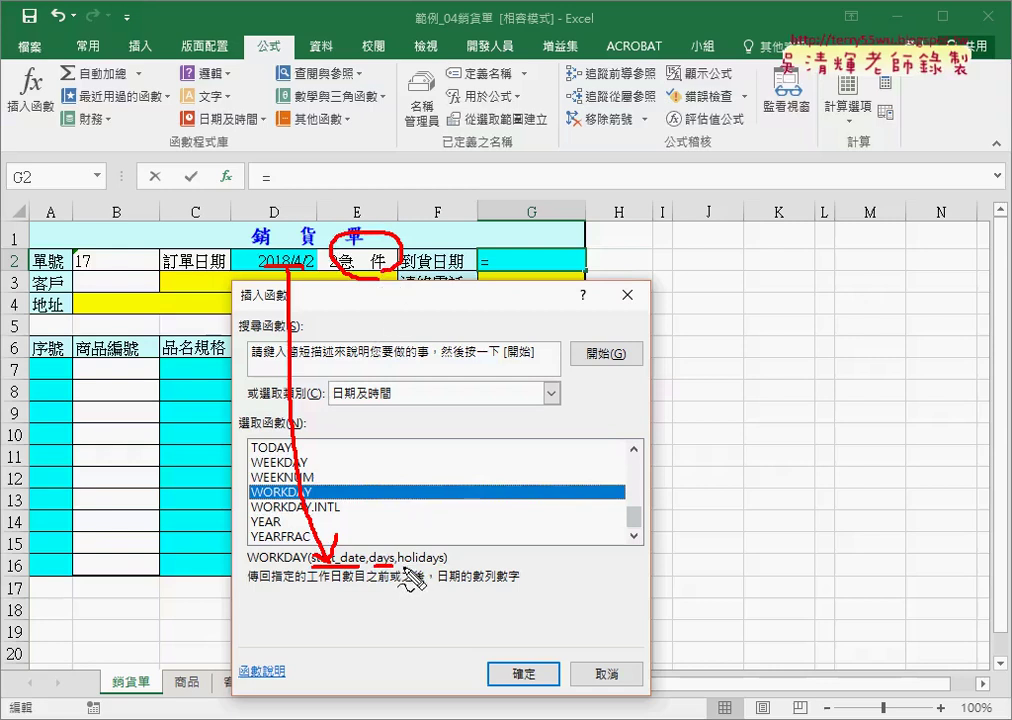
{"action": "left_click_drag", "start_coordinate": [400, 565], "coordinate": [447, 565]}
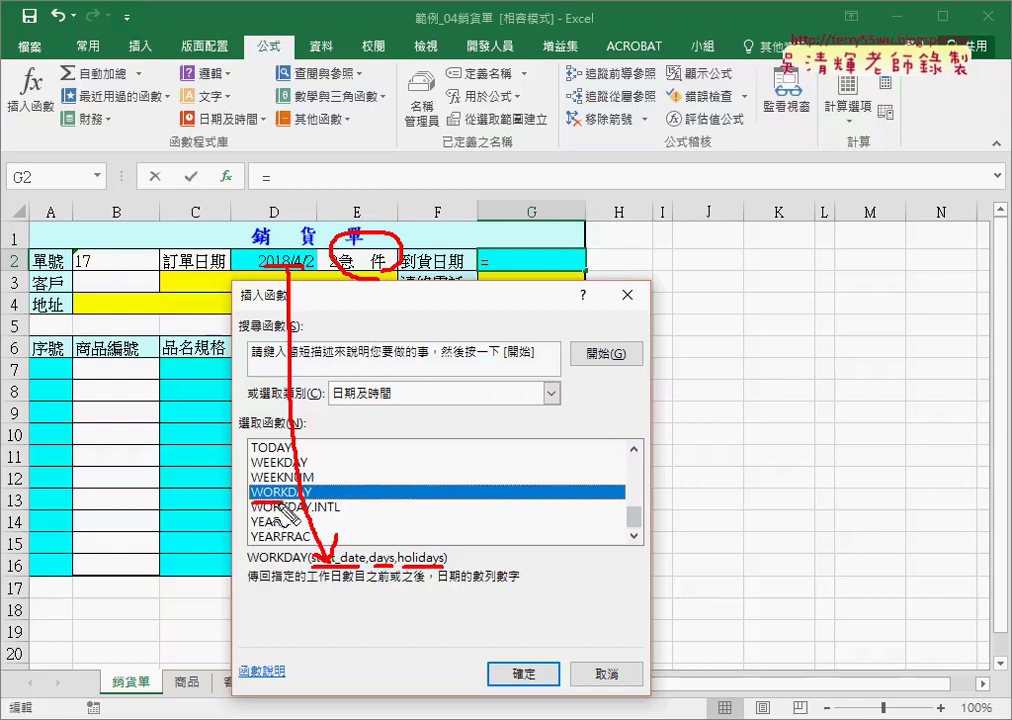
{"action": "left_click_drag", "start_coordinate": [318, 527], "coordinate": [330, 524]}
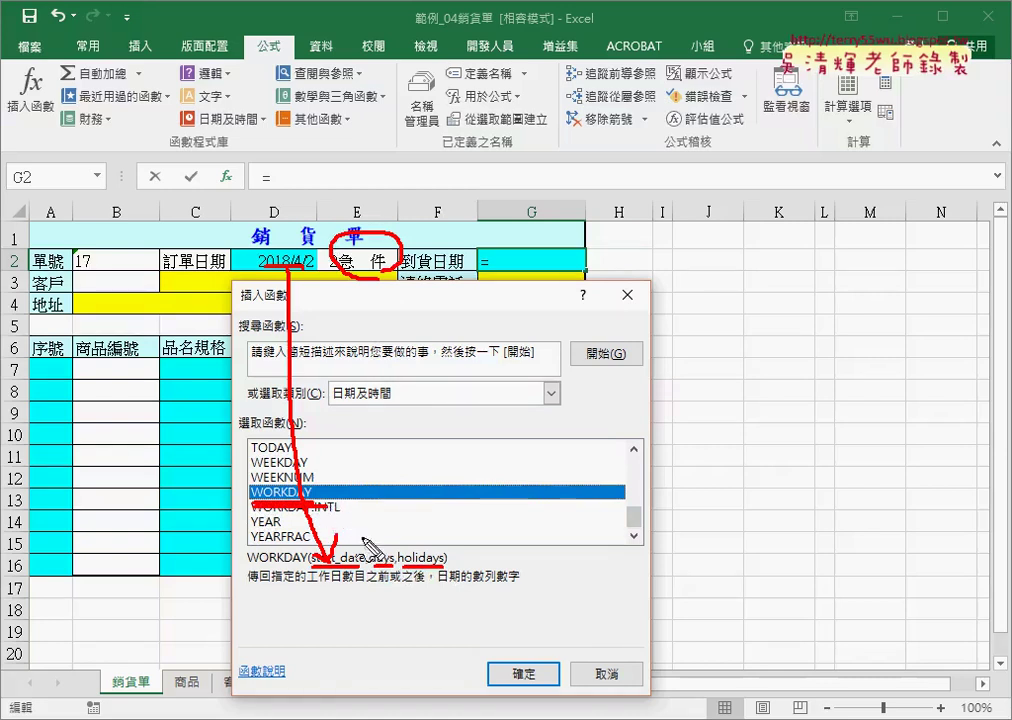
{"action": "left_click_drag", "start_coordinate": [412, 577], "coordinate": [440, 576]}
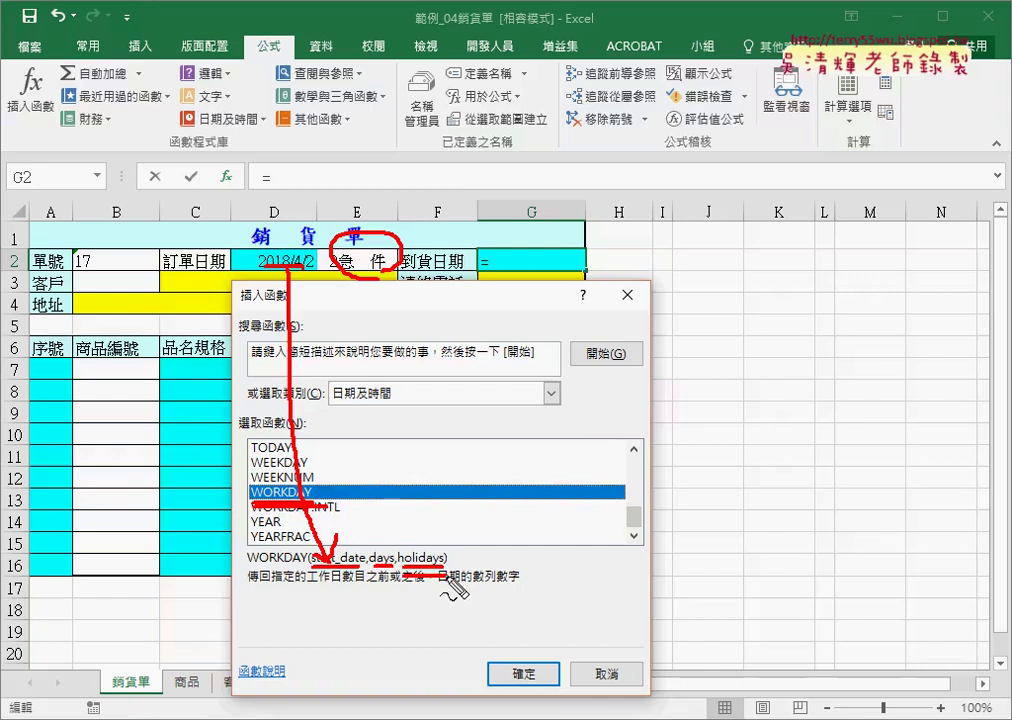
{"action": "key", "text": "Escape"}
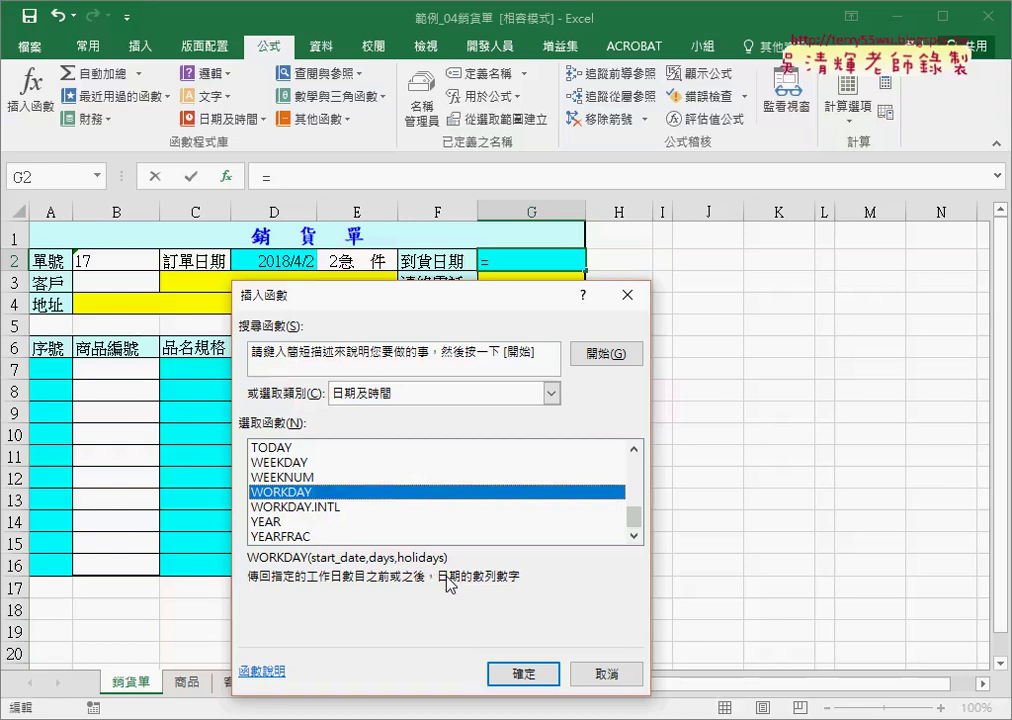
{"action": "left_click", "coordinate": [600, 670]}
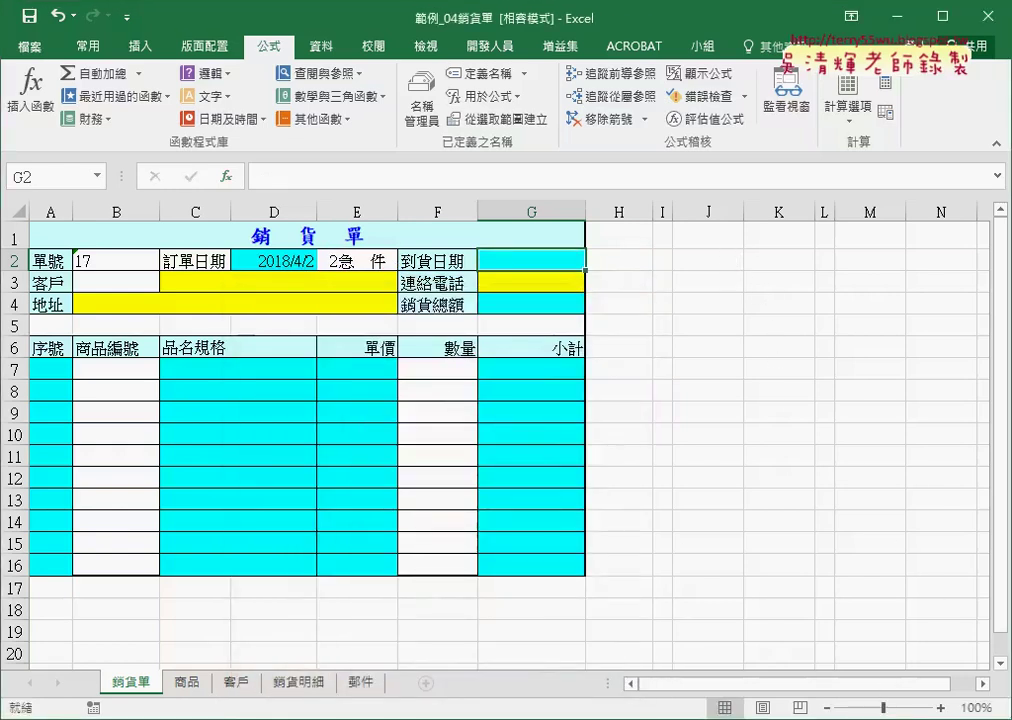
{"action": "key", "text": "super+alt+d"}
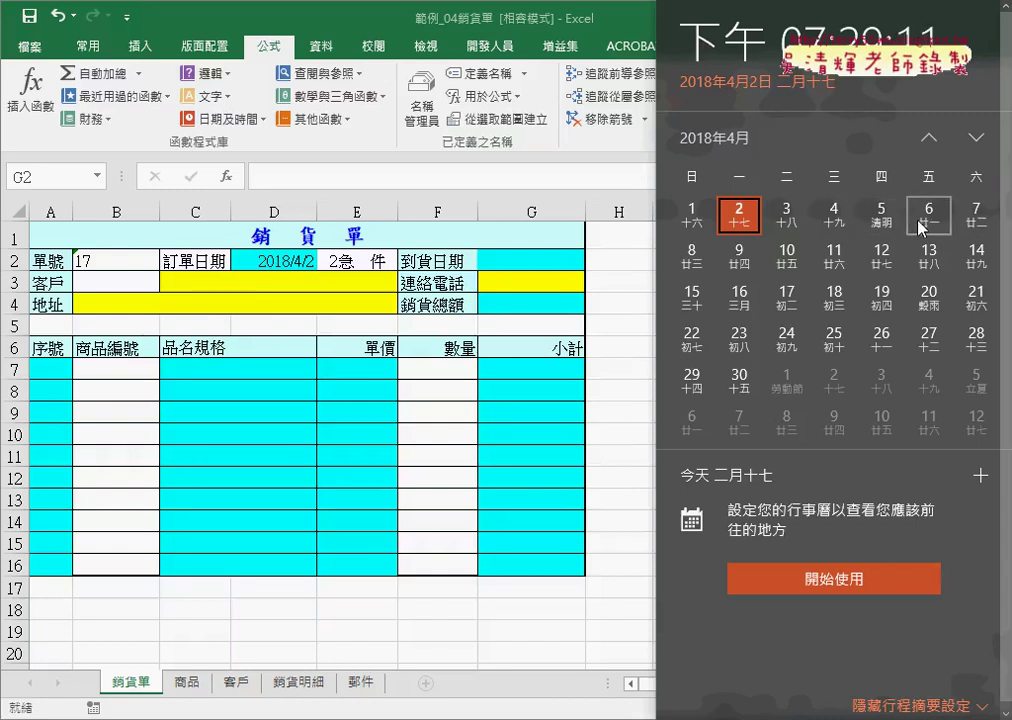
{"action": "key", "text": "Escape"}
{"action": "left_click", "coordinate": [716, 262]}
{"action": "left_click", "coordinate": [772, 261]}
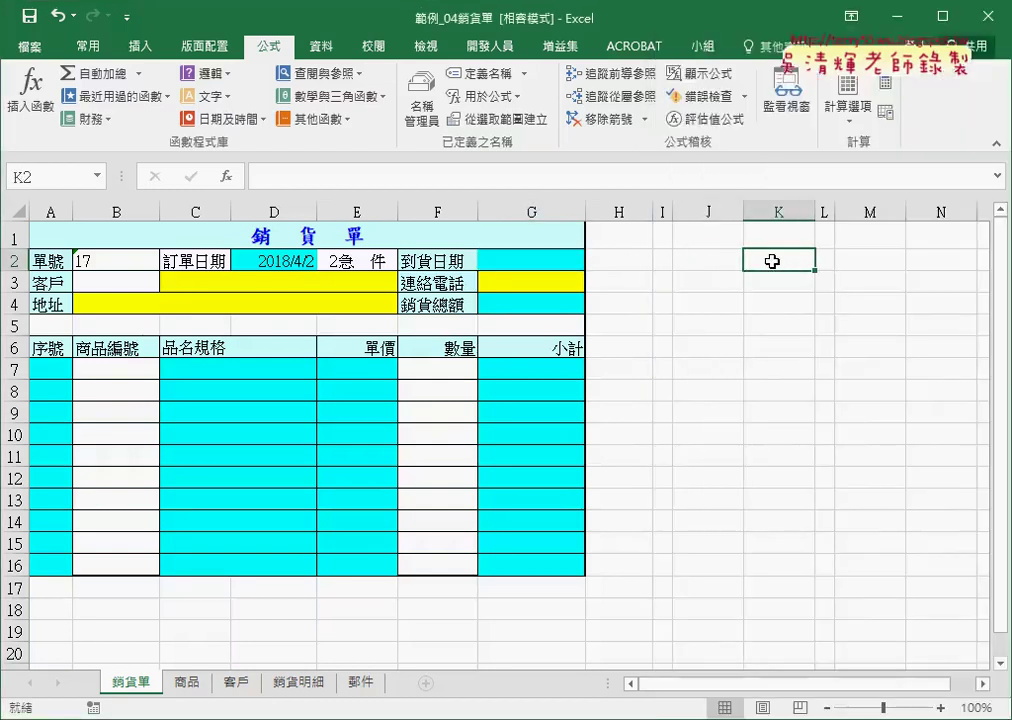
- Enter 2018/4/4 in K2, fill it down to K4, and show the April 2018 calendar
{"action": "type", "text": "2018/"}
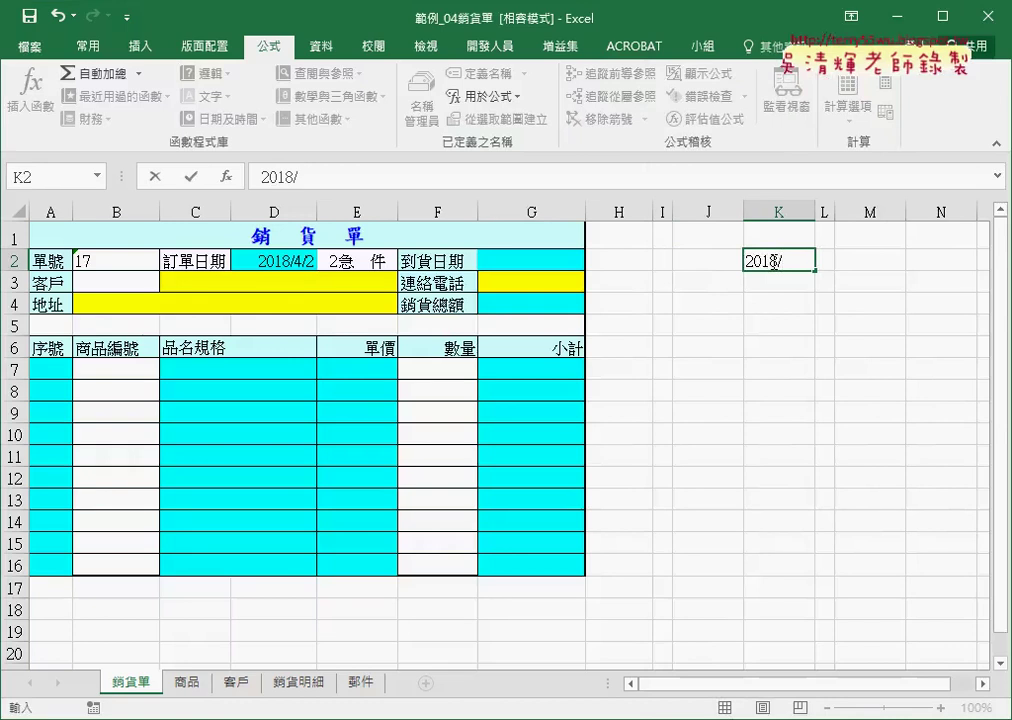
{"action": "type", "text": "4/"}
{"action": "type", "text": "4"}
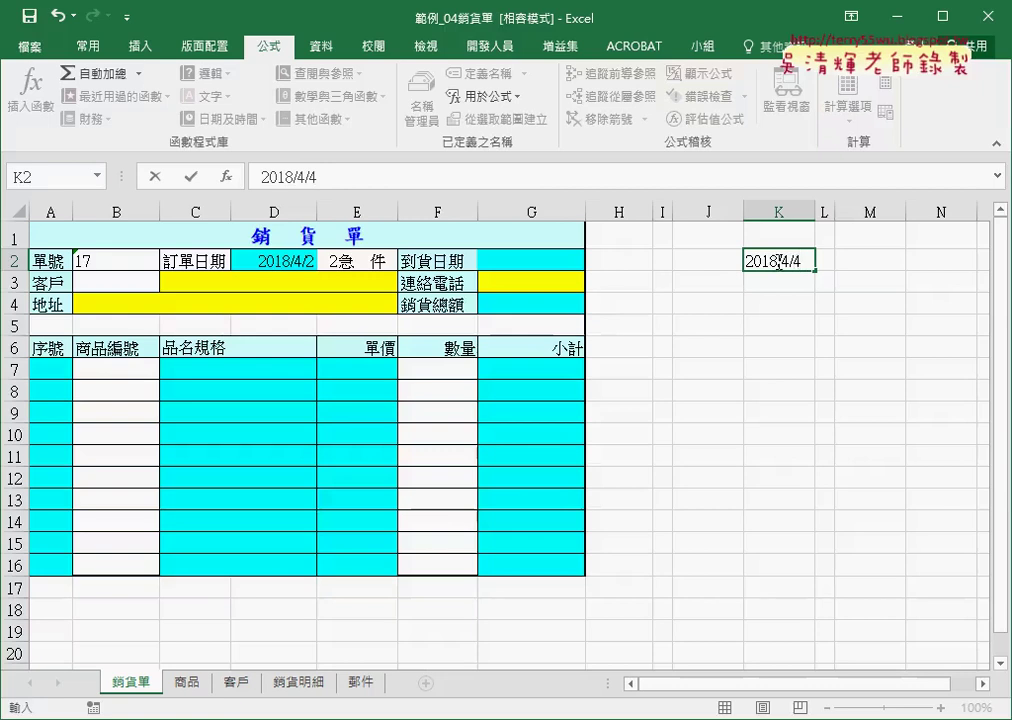
{"action": "left_click", "coordinate": [779, 322]}
{"action": "left_click", "coordinate": [804, 262]}
{"action": "left_click_drag", "start_coordinate": [814, 270], "coordinate": [815, 314]}
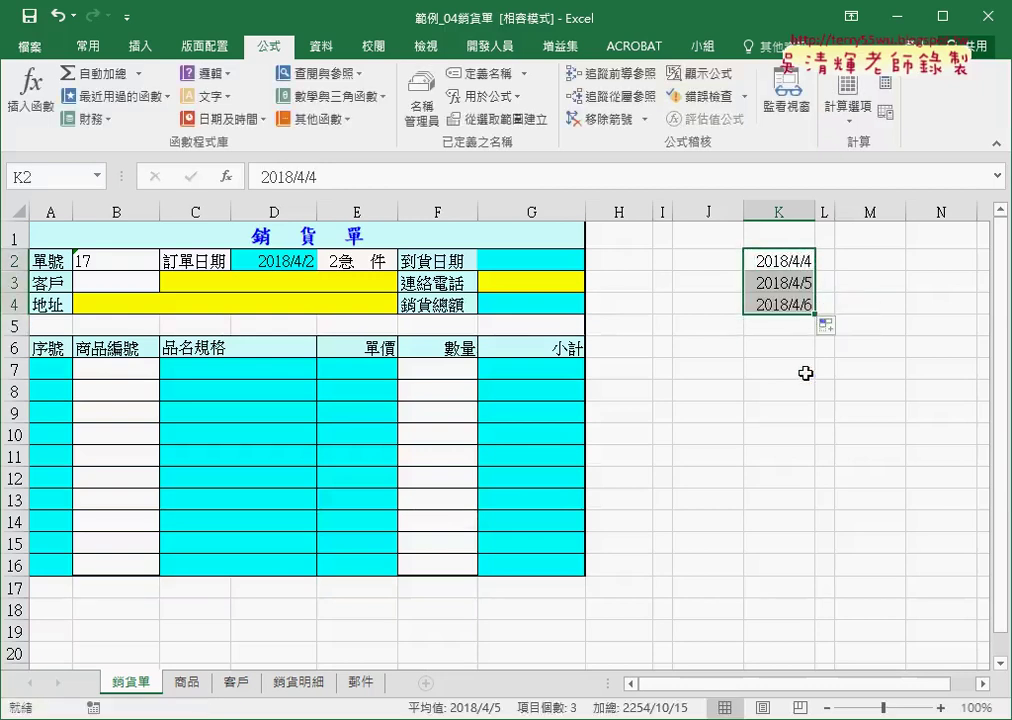
{"action": "left_click", "coordinate": [985, 719]}
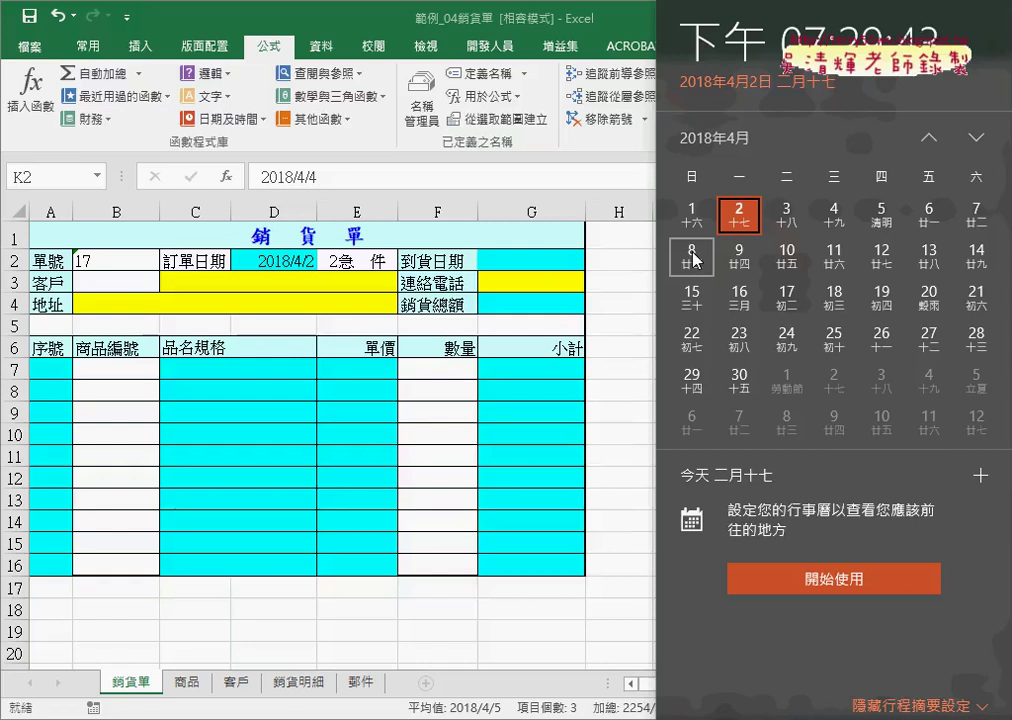
- Mark April 4–6 on the calendar, then head column K with 'holidays' and select K1:K4
{"action": "mouse_move", "coordinate": [815, 230]}
{"action": "left_mouse_down"}
{"action": "mouse_move", "coordinate": [940, 232]}
{"action": "mouse_move", "coordinate": [815, 232]}
{"action": "left_mouse_up"}
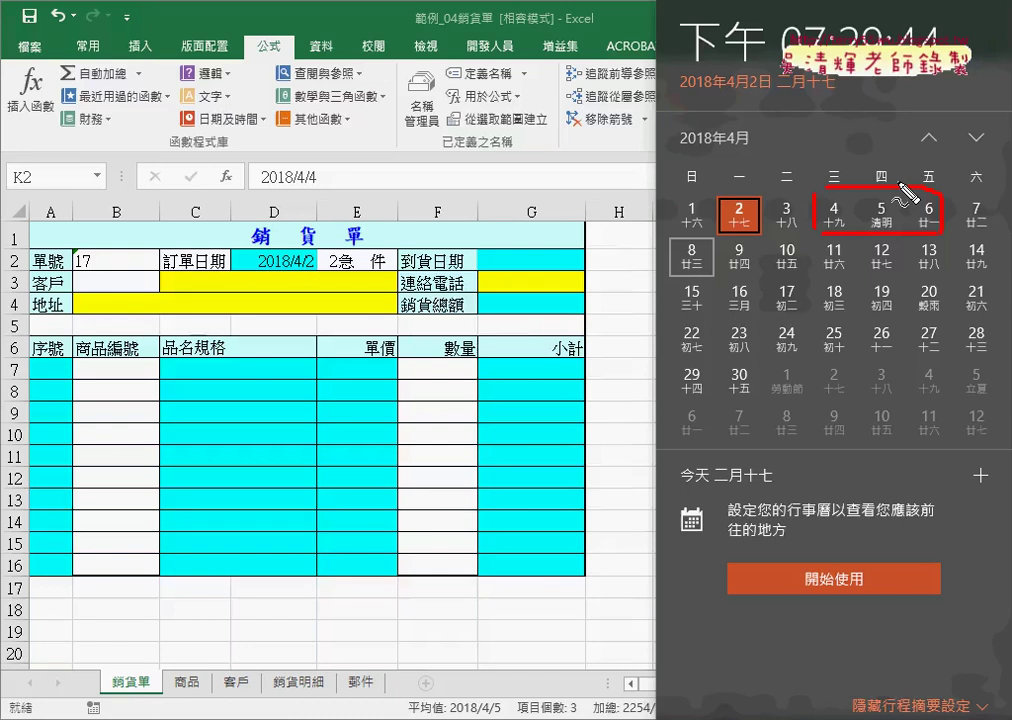
{"action": "key", "text": "Escape"}
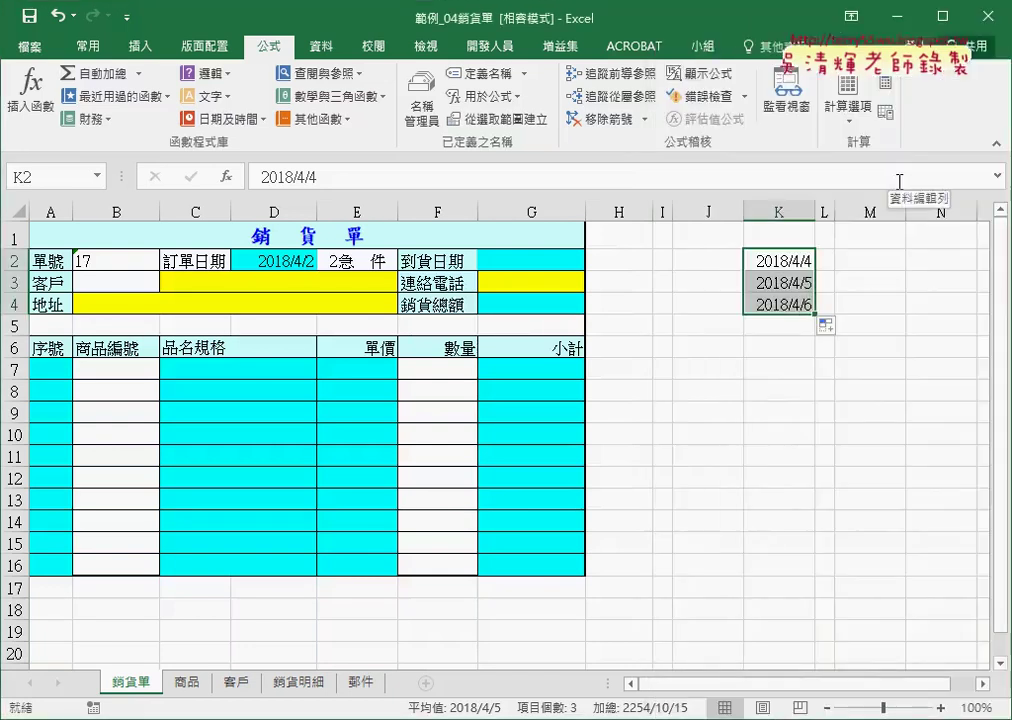
{"action": "left_click", "coordinate": [779, 237]}
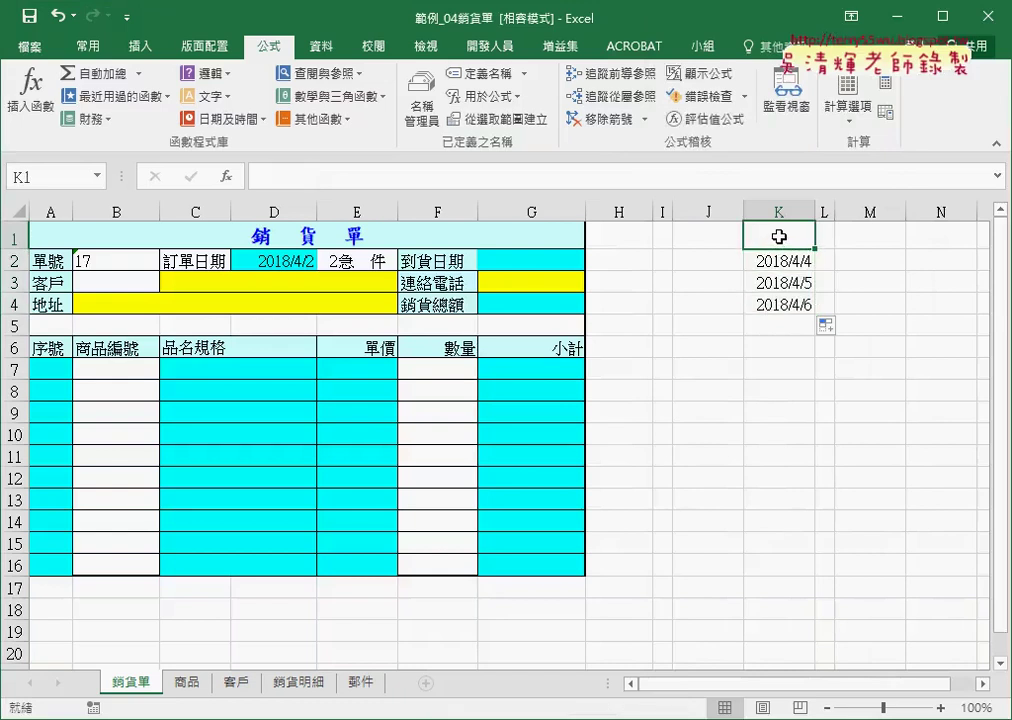
{"action": "type", "text": "h"}
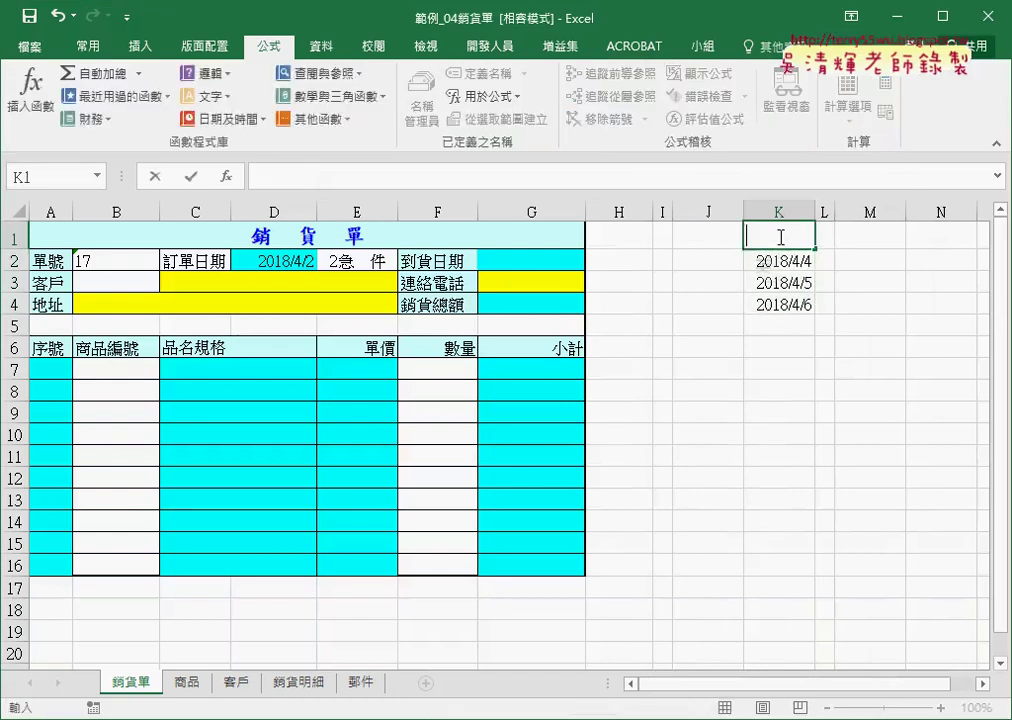
{"action": "type", "text": "ol"}
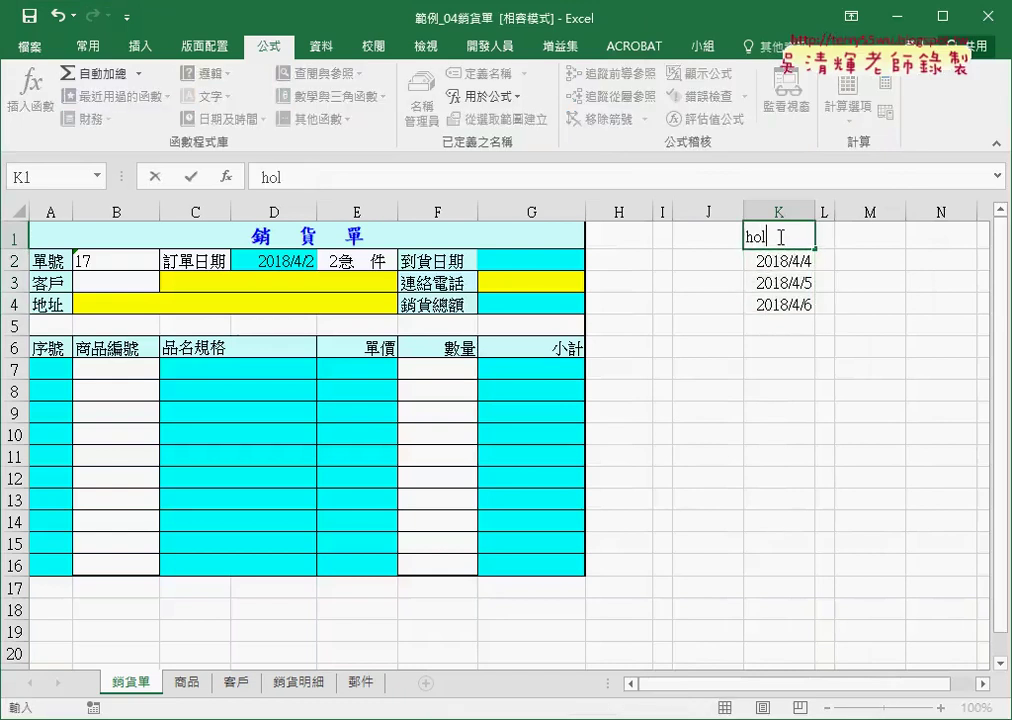
{"action": "type", "text": "iday"}
{"action": "type", "text": "s"}
{"action": "key", "text": "Return"}
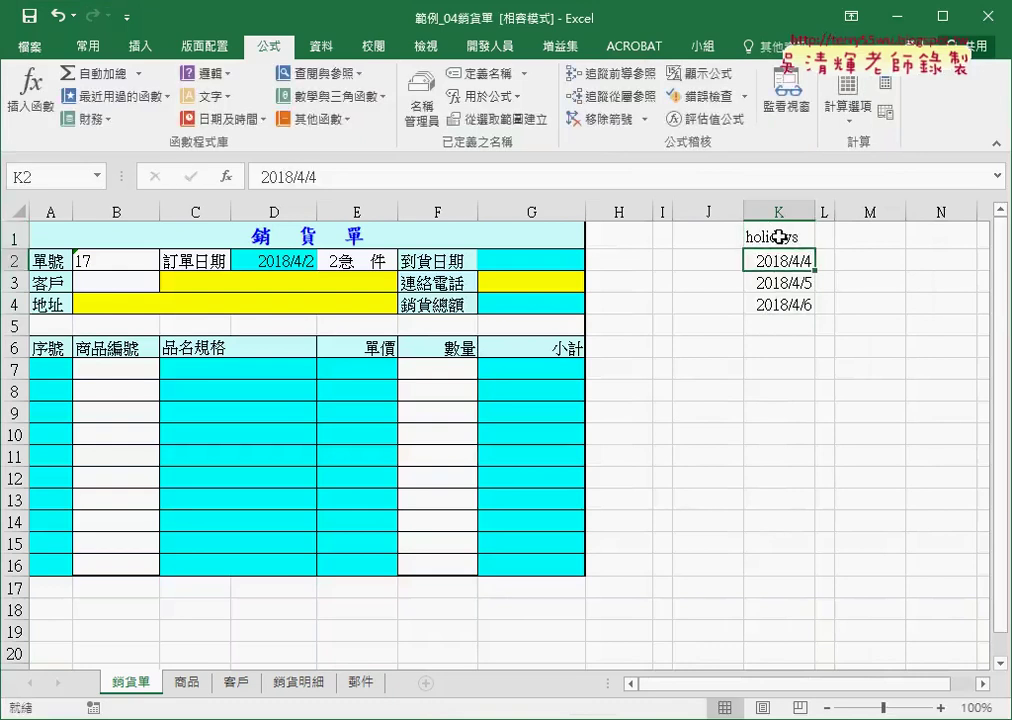
{"action": "left_click_drag", "start_coordinate": [779, 237], "coordinate": [780, 305]}
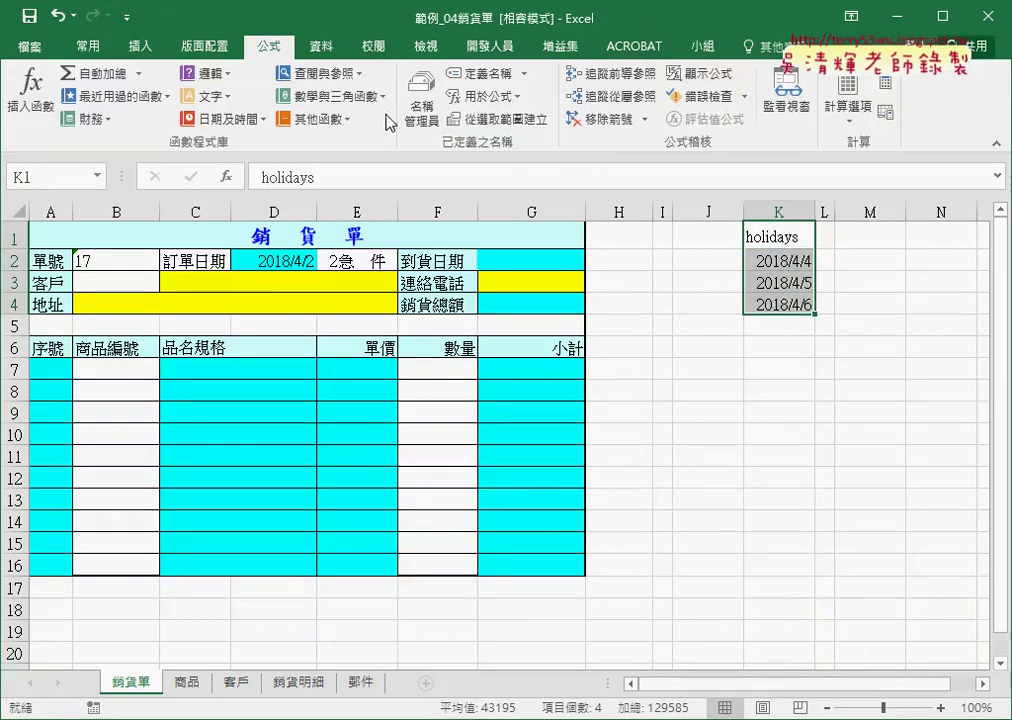
- Name K2:K4 'holidays' from its K1 heading via Create from Selection, then select G2
{"action": "left_click", "coordinate": [481, 126]}
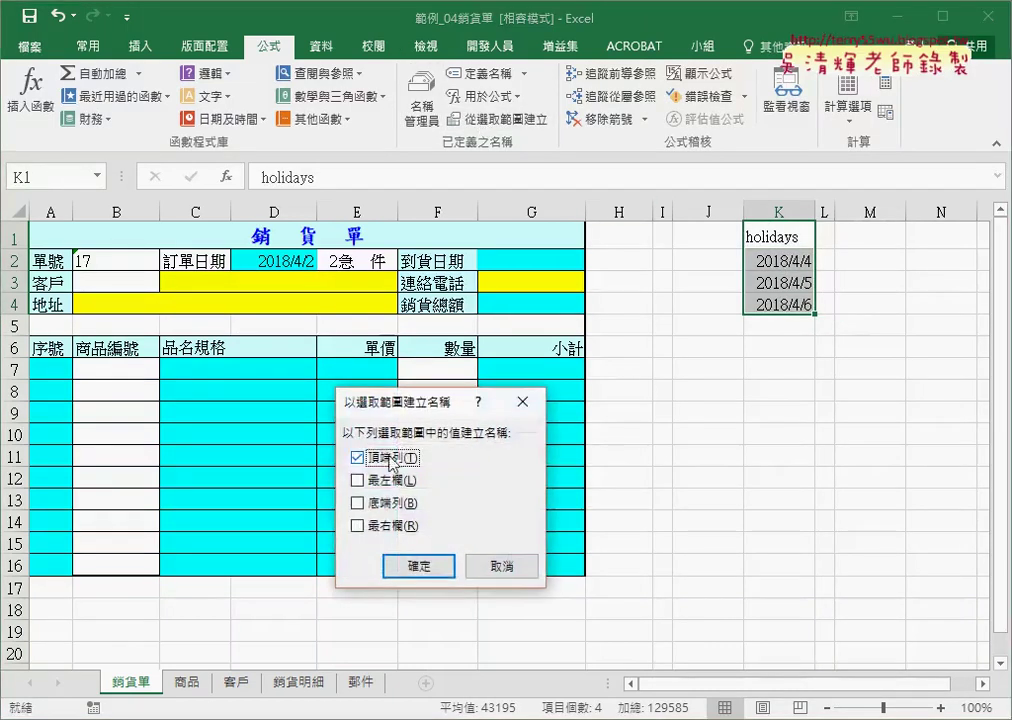
{"action": "left_click", "coordinate": [422, 570]}
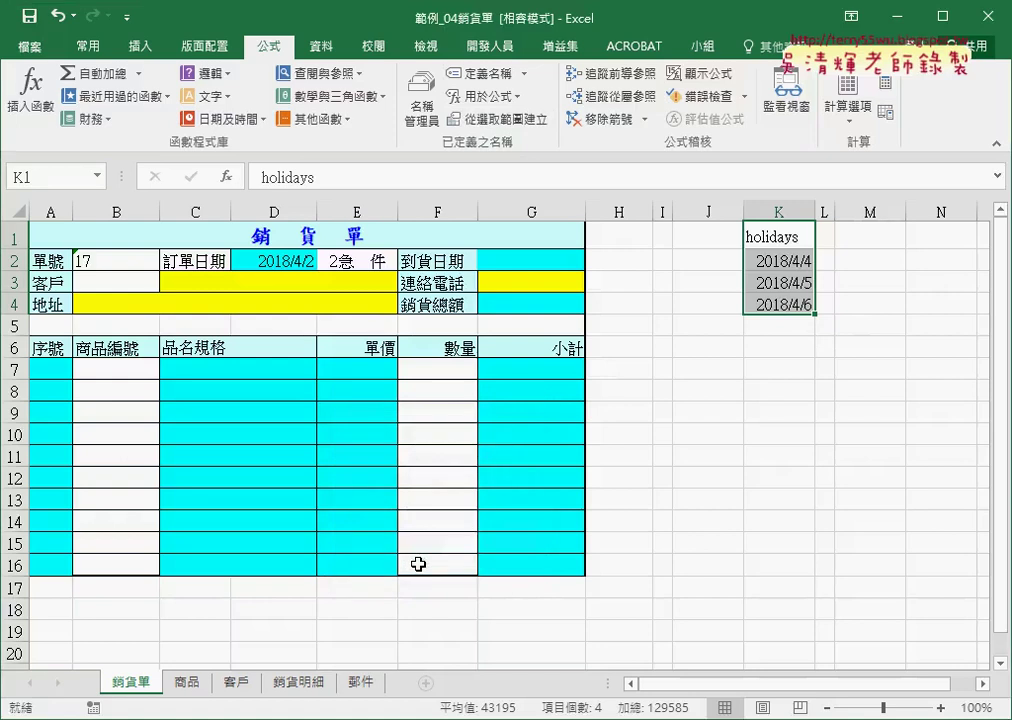
{"action": "left_click", "coordinate": [524, 259]}
- Insert WORKDAY into G2 with D2 as the start date
{"action": "left_click", "coordinate": [227, 177]}
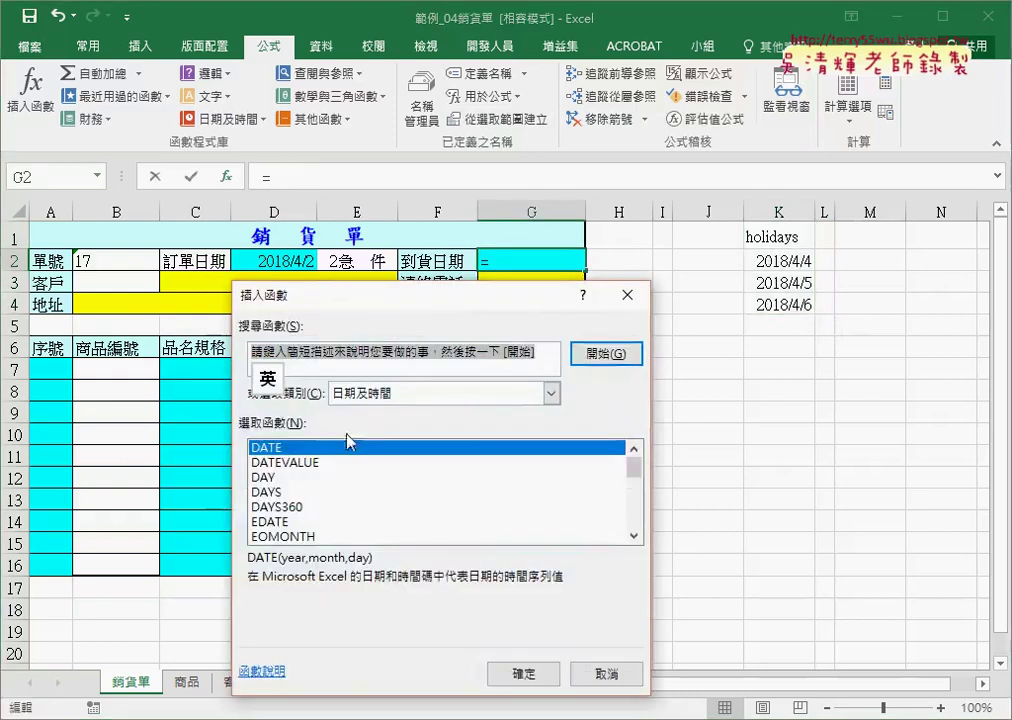
{"action": "left_click_drag", "start_coordinate": [632, 478], "coordinate": [633, 525]}
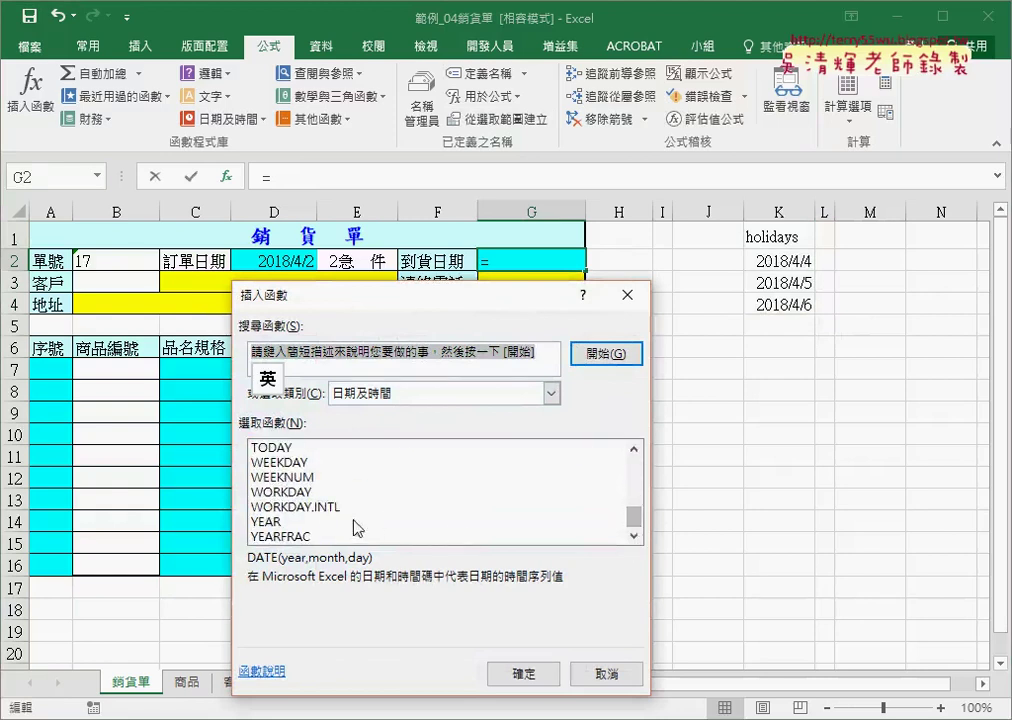
{"action": "left_click", "coordinate": [290, 492]}
{"action": "left_click", "coordinate": [514, 676]}
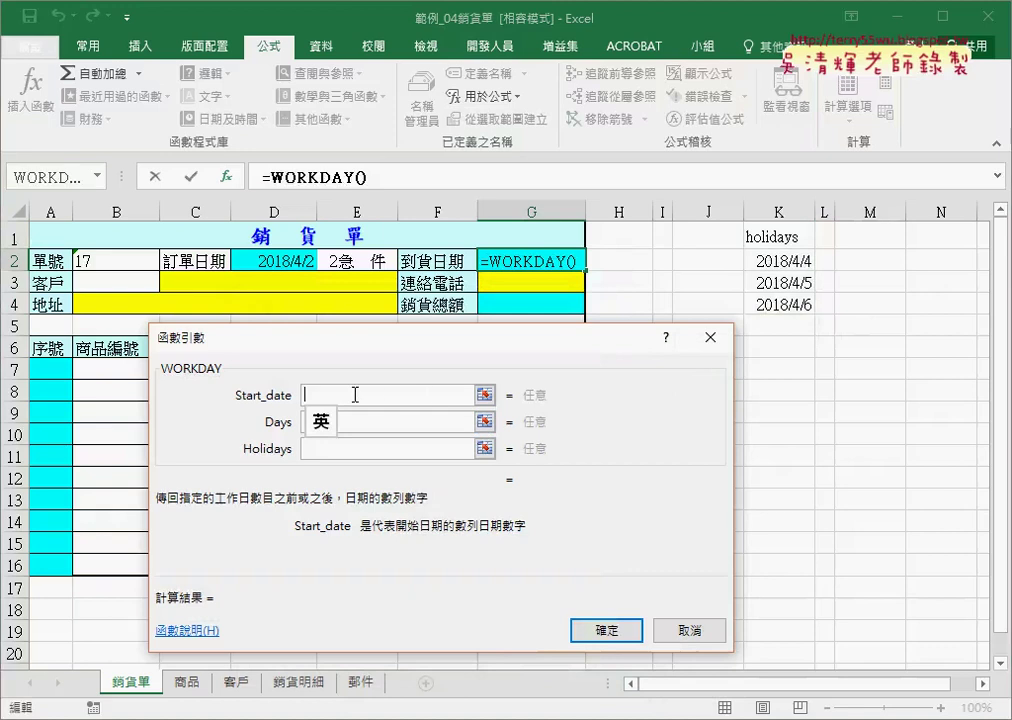
{"action": "left_click", "coordinate": [273, 260]}
{"action": "left_click", "coordinate": [374, 422]}
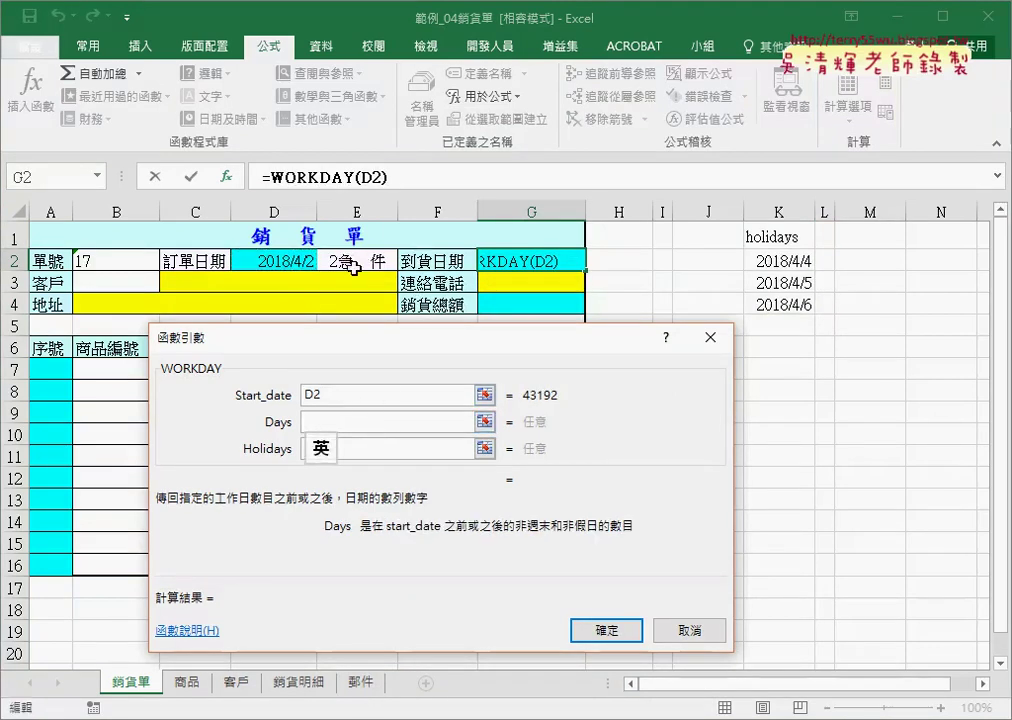
- Set Days to a nested VLOOKUP(E2,郵件,2,0) and finish the formula
{"action": "left_click", "coordinate": [97, 176]}
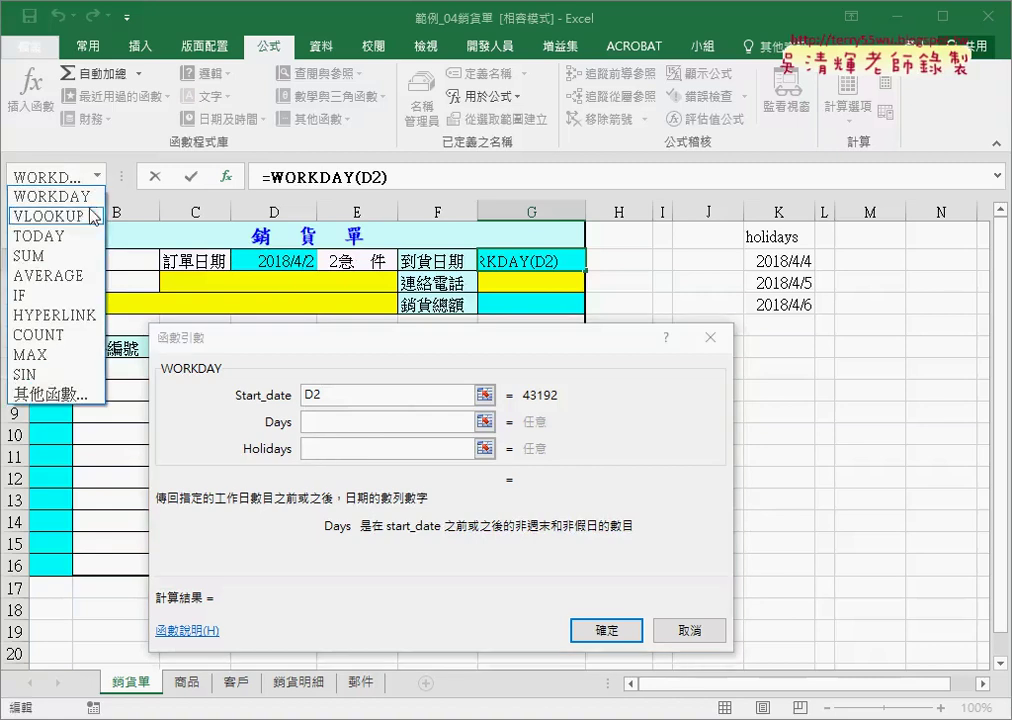
{"action": "left_click", "coordinate": [88, 224]}
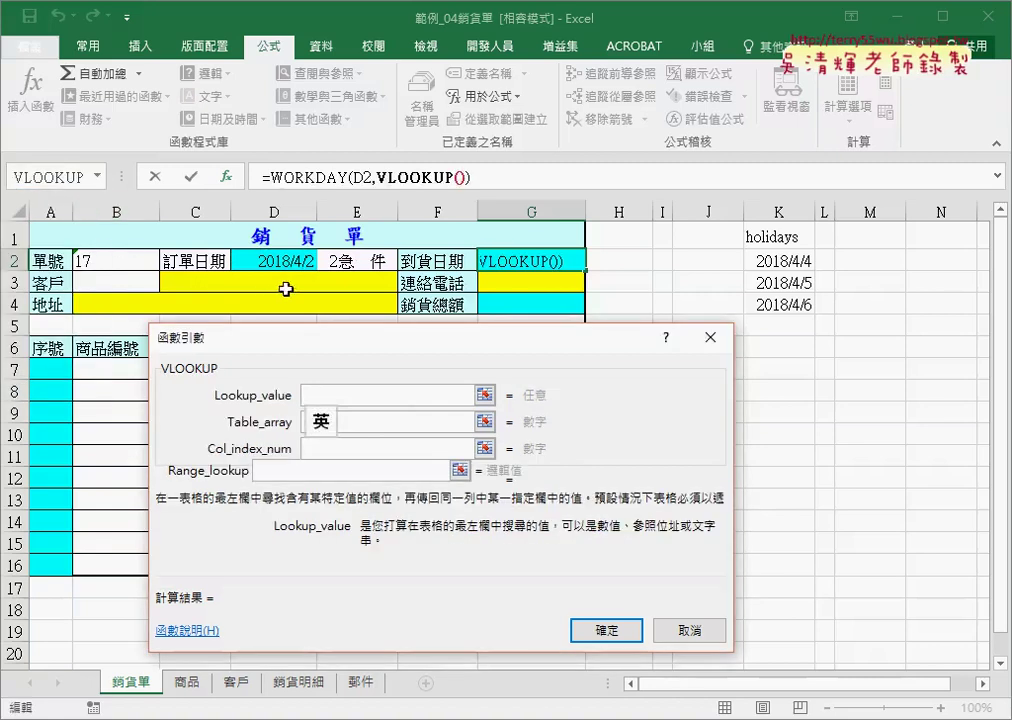
{"action": "left_click", "coordinate": [358, 262]}
{"action": "left_click", "coordinate": [368, 420]}
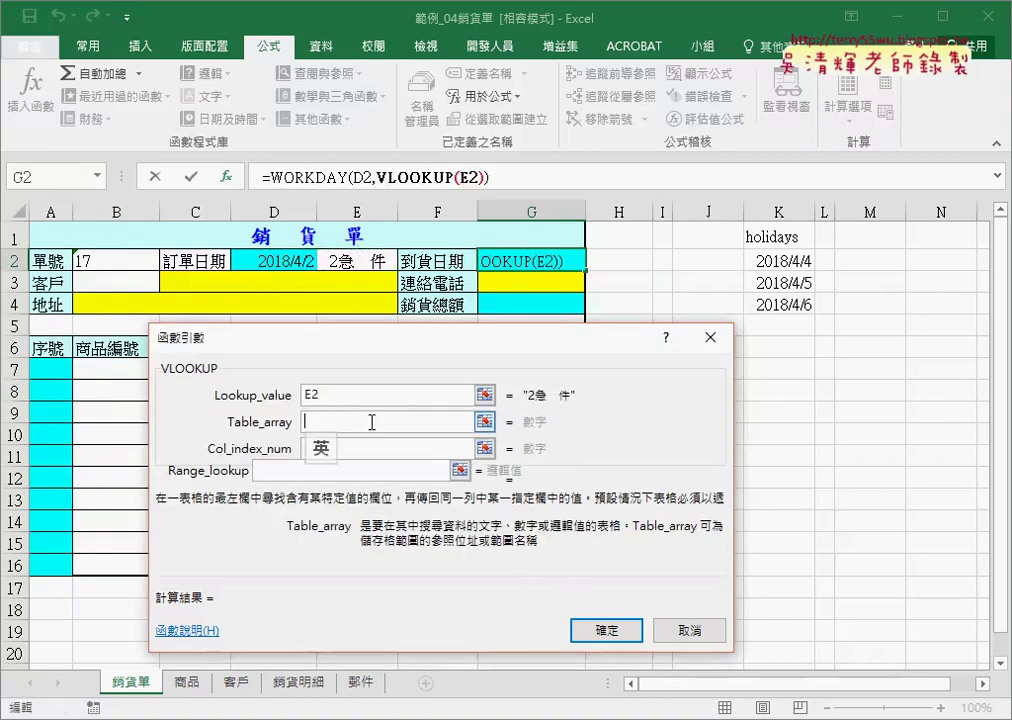
{"action": "key", "text": "F3"}
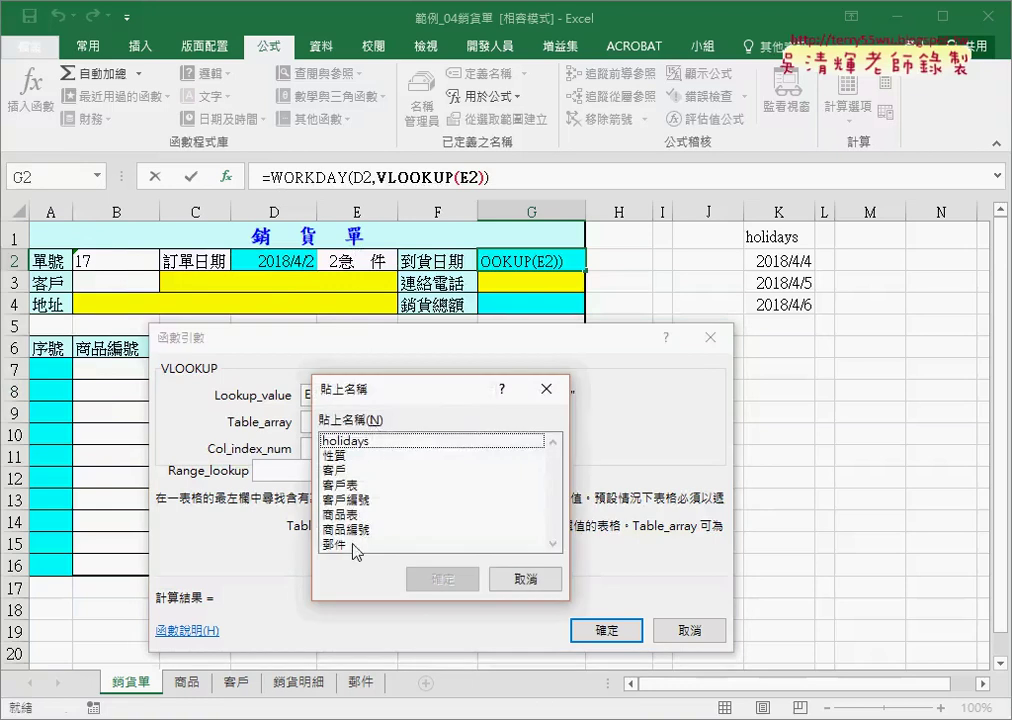
{"action": "double_click", "coordinate": [352, 545]}
{"action": "left_click", "coordinate": [361, 451]}
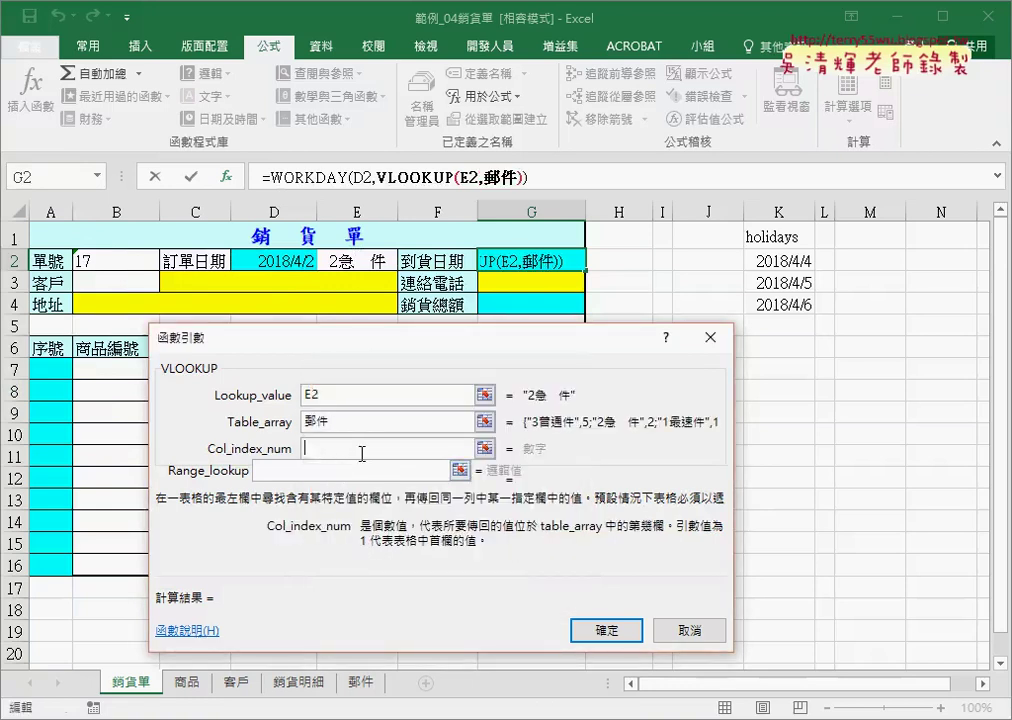
{"action": "type", "text": "2"}
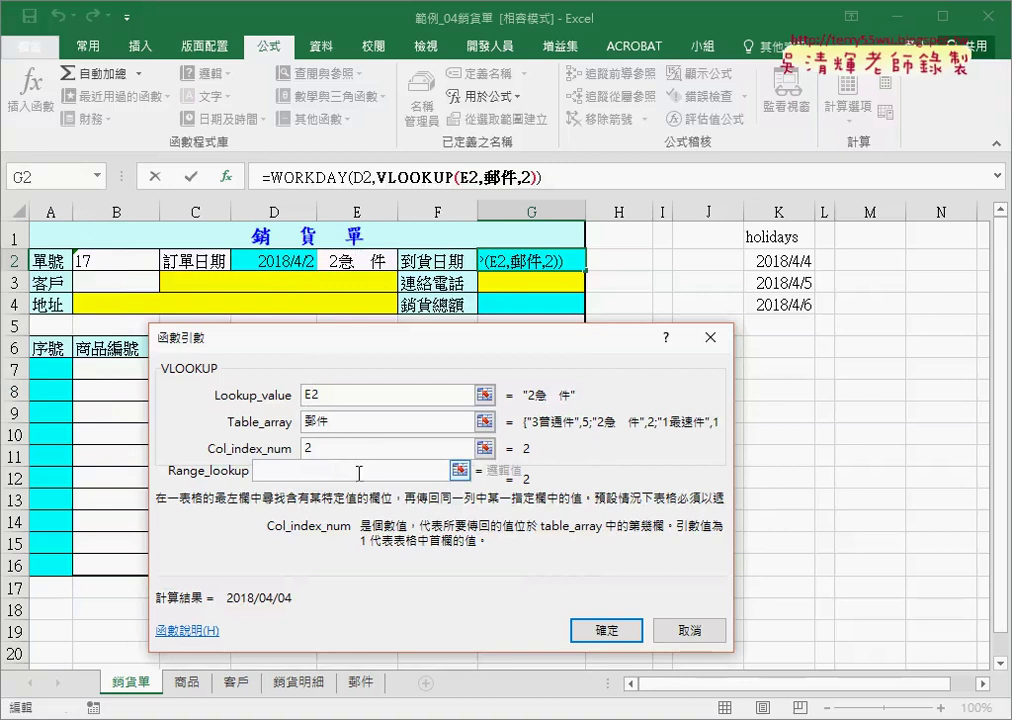
{"action": "left_click", "coordinate": [358, 472]}
{"action": "type", "text": "0"}
{"action": "left_click", "coordinate": [604, 627]}
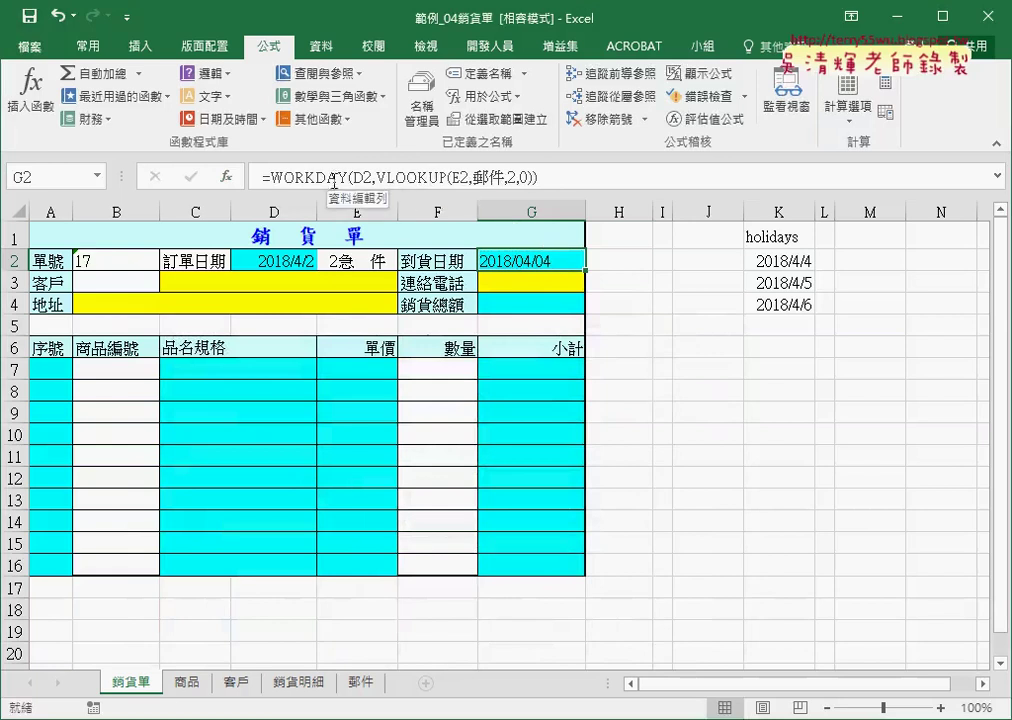
{"action": "left_click", "coordinate": [296, 175]}
{"action": "left_click", "coordinate": [226, 176]}
{"action": "left_click_drag", "start_coordinate": [420, 348], "coordinate": [497, 310]}
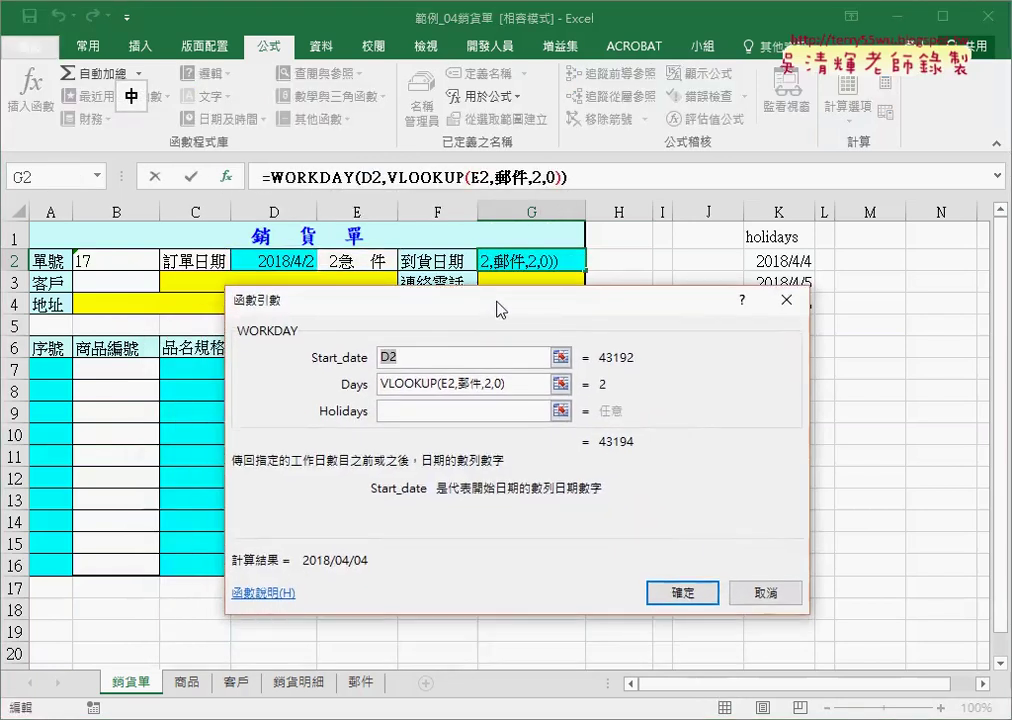
{"action": "left_click", "coordinate": [407, 412]}
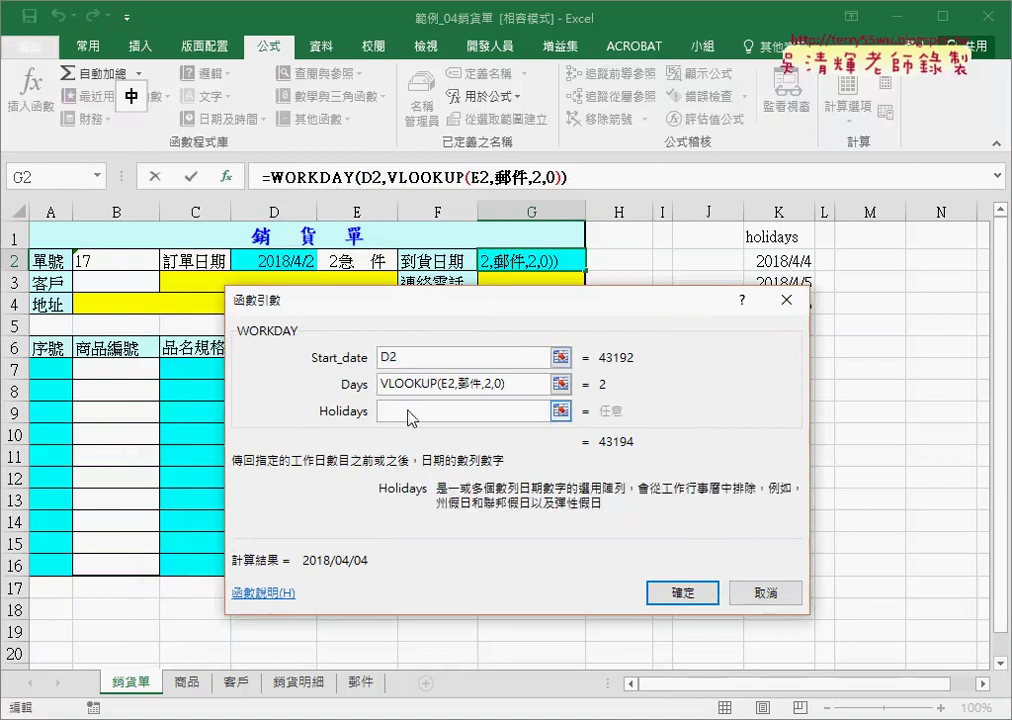
{"action": "left_click", "coordinate": [690, 594]}
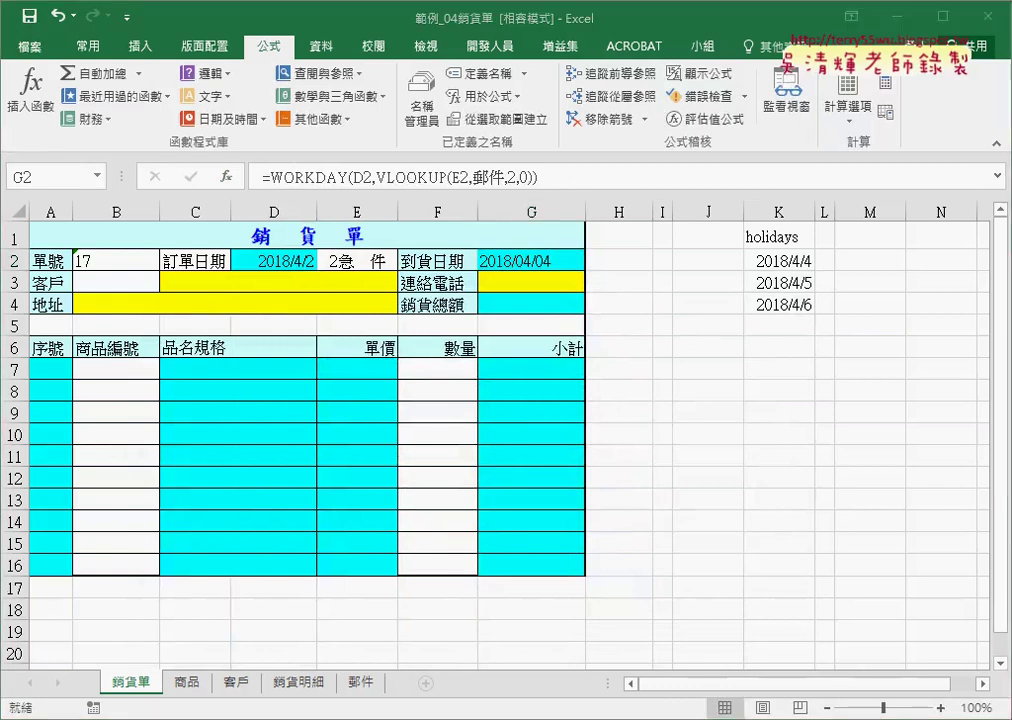
{"action": "left_click", "coordinate": [965, 719]}
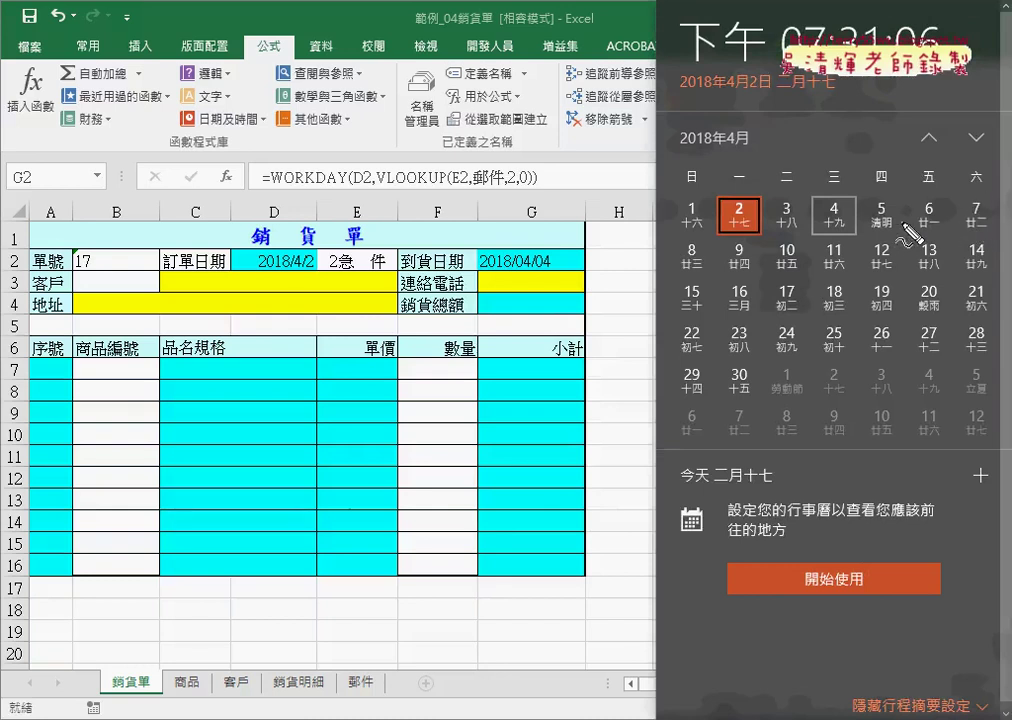
{"action": "mouse_move", "coordinate": [814, 233]}
{"action": "left_mouse_down"}
{"action": "mouse_move", "coordinate": [947, 241]}
{"action": "mouse_move", "coordinate": [830, 236]}
{"action": "left_mouse_up"}
{"action": "key", "text": "Escape"}
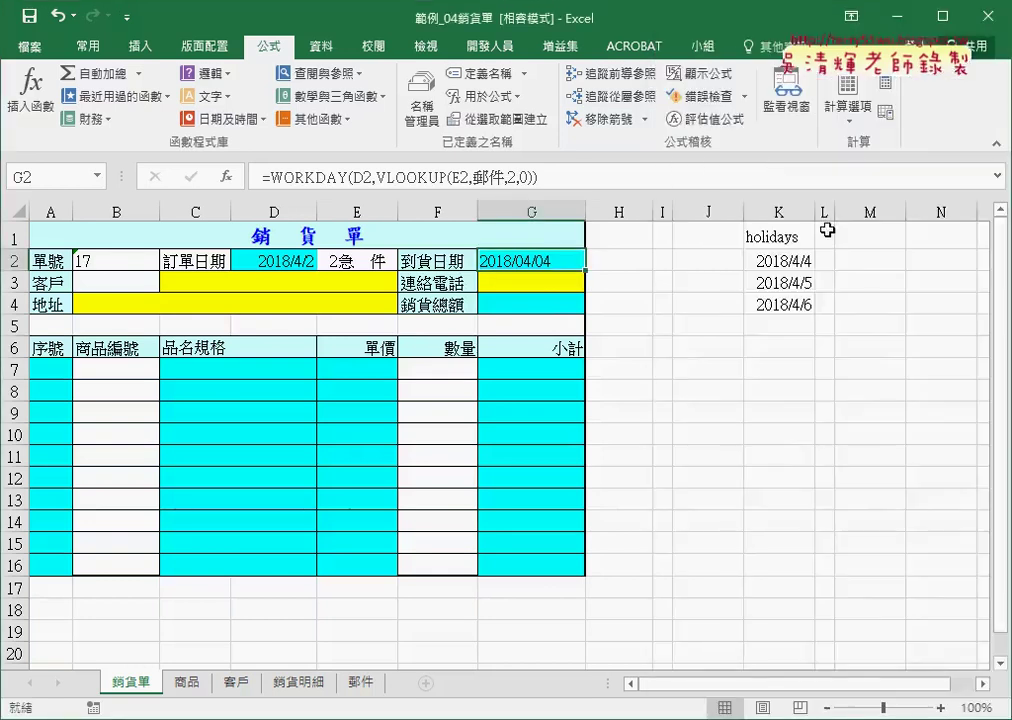
- Add the holidays name as the WORKDAY Holidays argument in G2, previewing 2018/04/09
{"action": "left_click", "coordinate": [315, 177]}
{"action": "left_click", "coordinate": [227, 176]}
{"action": "key", "text": "Tab"}
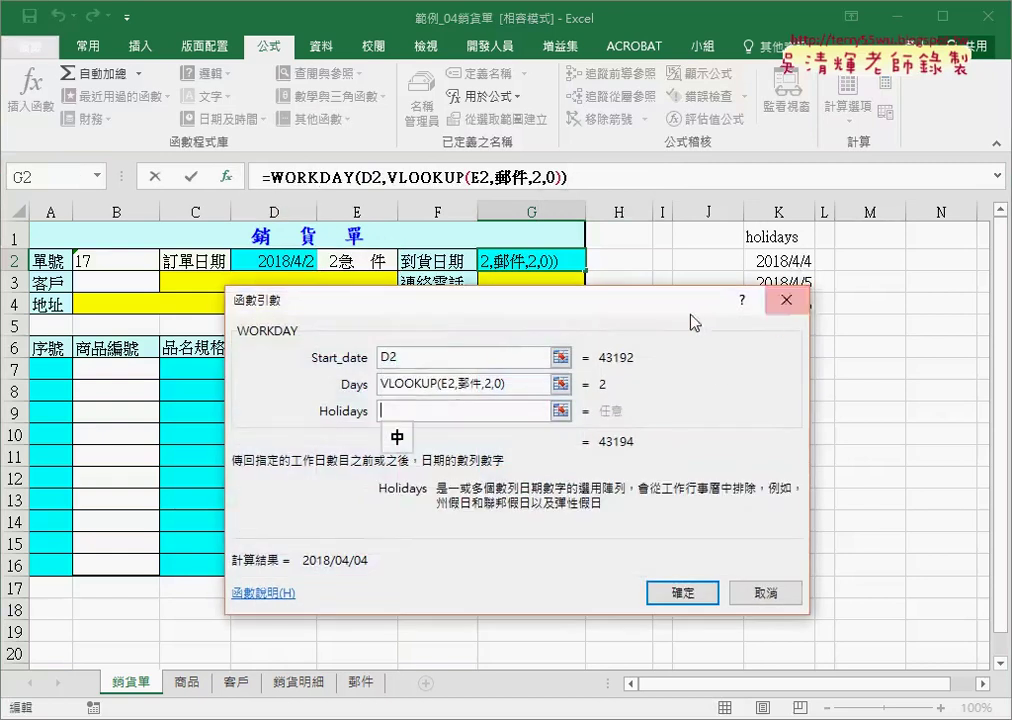
{"action": "left_click_drag", "start_coordinate": [671, 310], "coordinate": [586, 315]}
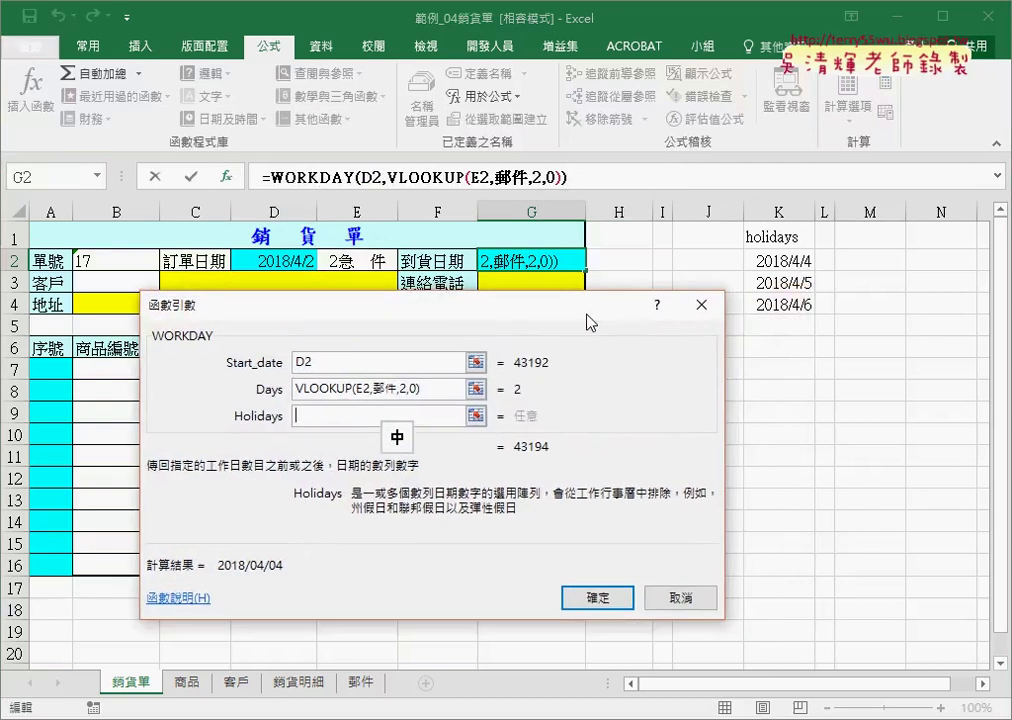
{"action": "key", "text": "F3"}
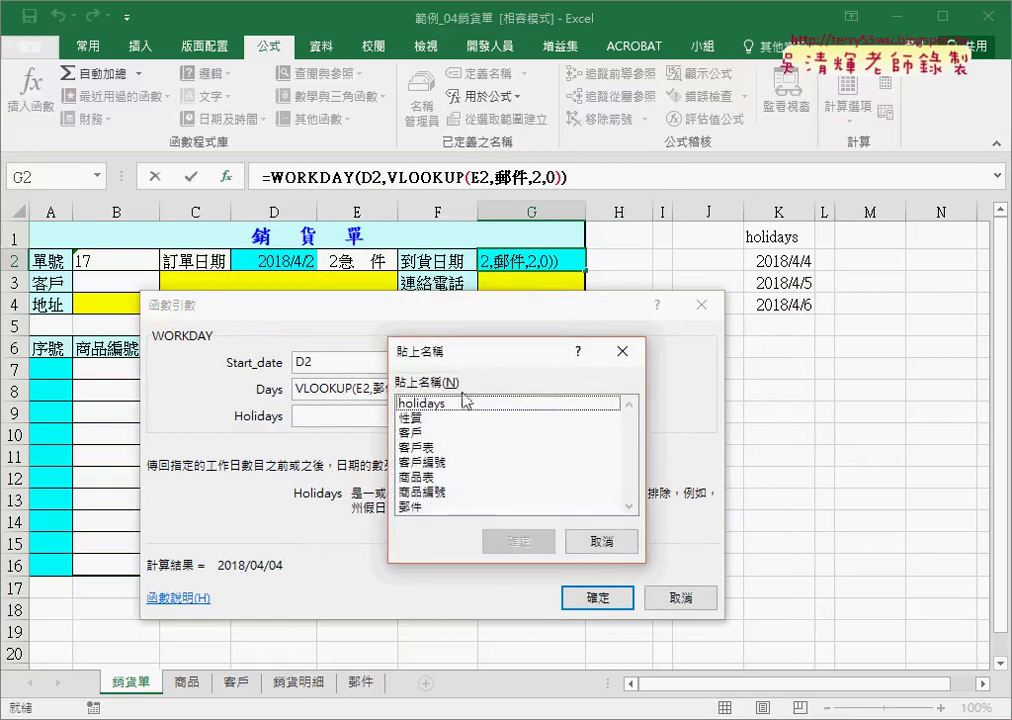
{"action": "left_click", "coordinate": [453, 404]}
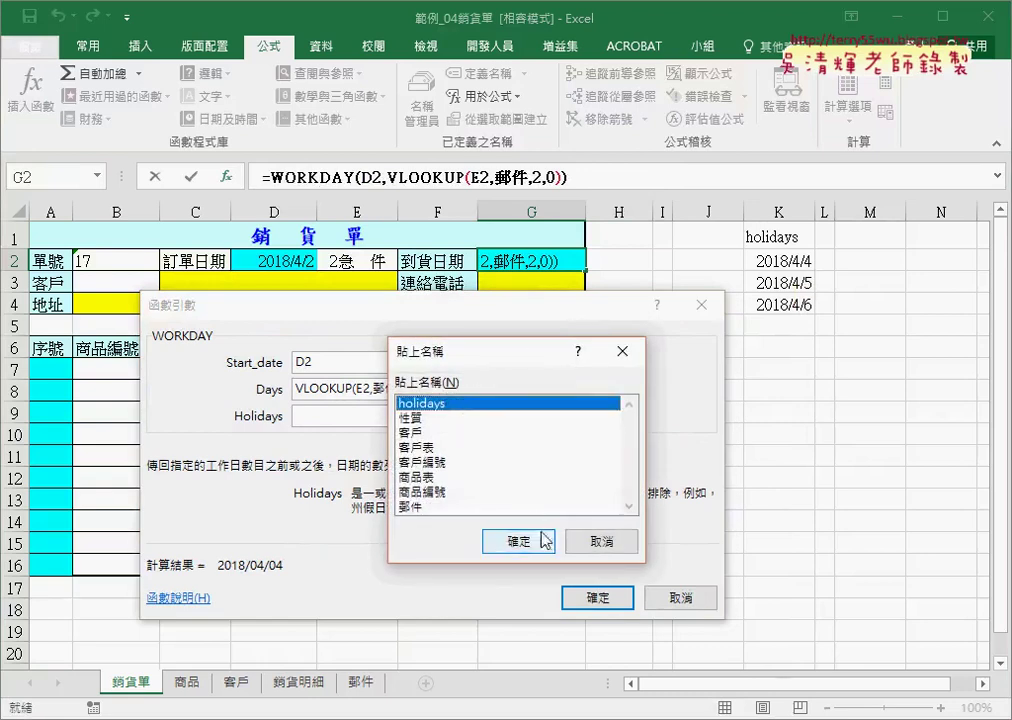
{"action": "left_click", "coordinate": [521, 542]}
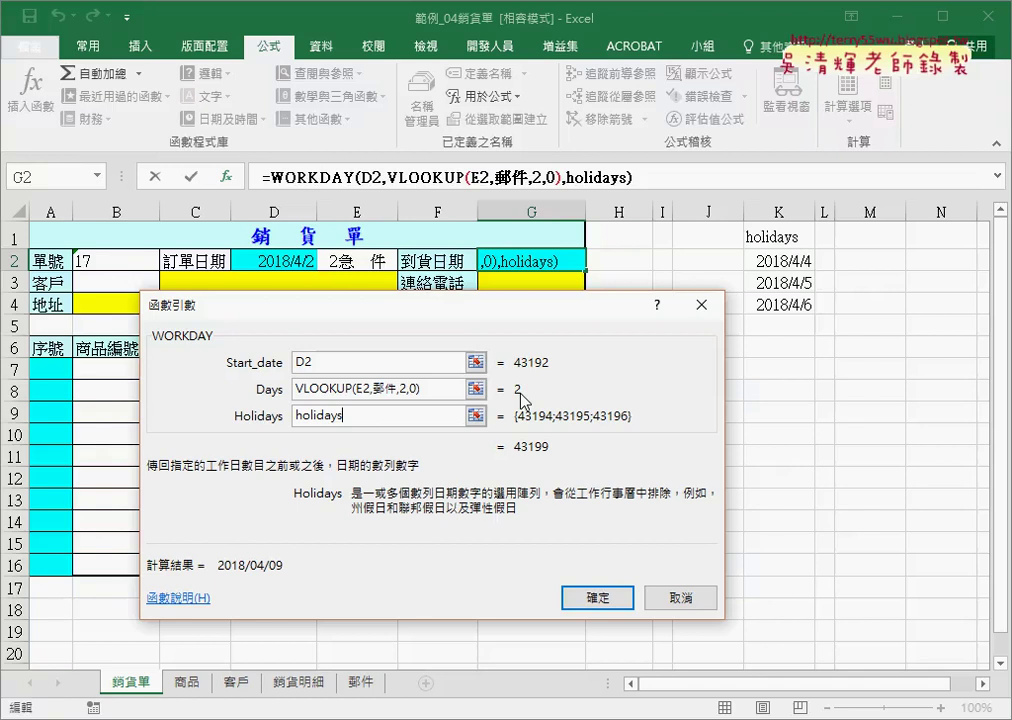
{"action": "mouse_move", "coordinate": [785, 292]}
{"action": "left_mouse_down"}
{"action": "mouse_move", "coordinate": [782, 242]}
{"action": "mouse_move", "coordinate": [790, 320]}
{"action": "mouse_move", "coordinate": [850, 322]}
{"action": "left_mouse_up"}
{"action": "left_click_drag", "start_coordinate": [883, 415], "coordinate": [822, 320]}
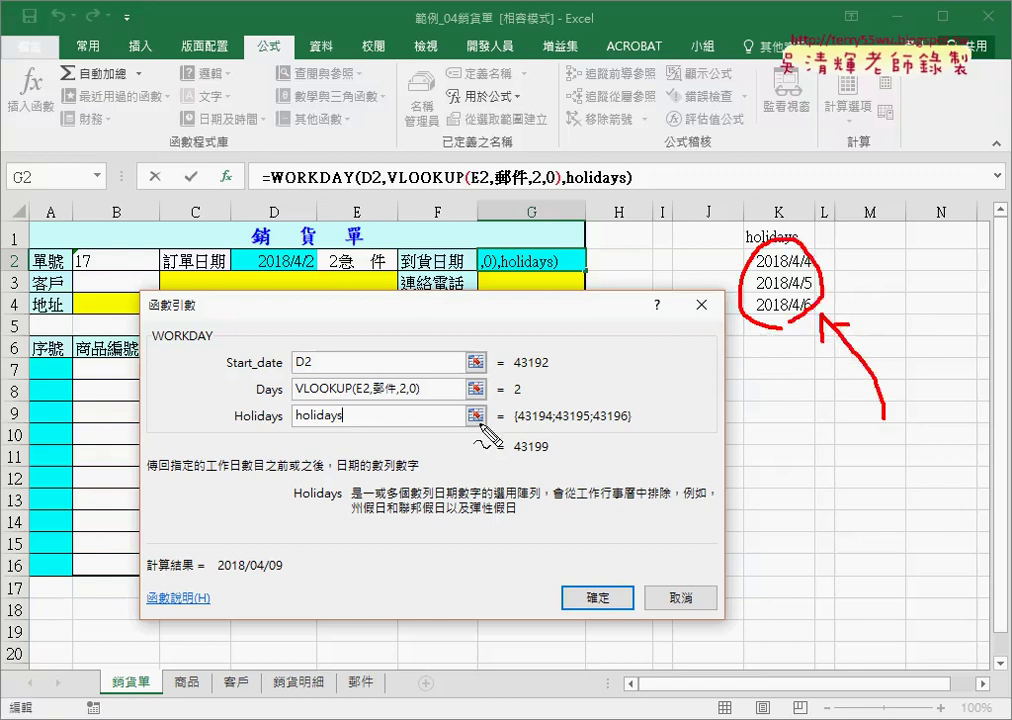
{"action": "key", "text": "Escape"}
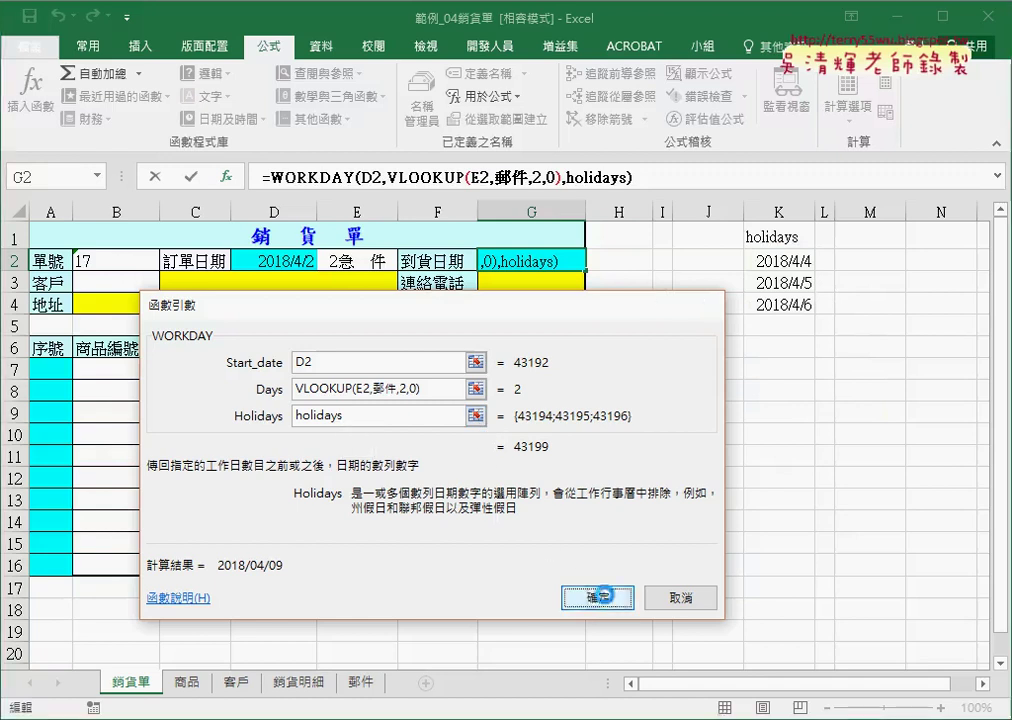
{"action": "left_click", "coordinate": [606, 599]}
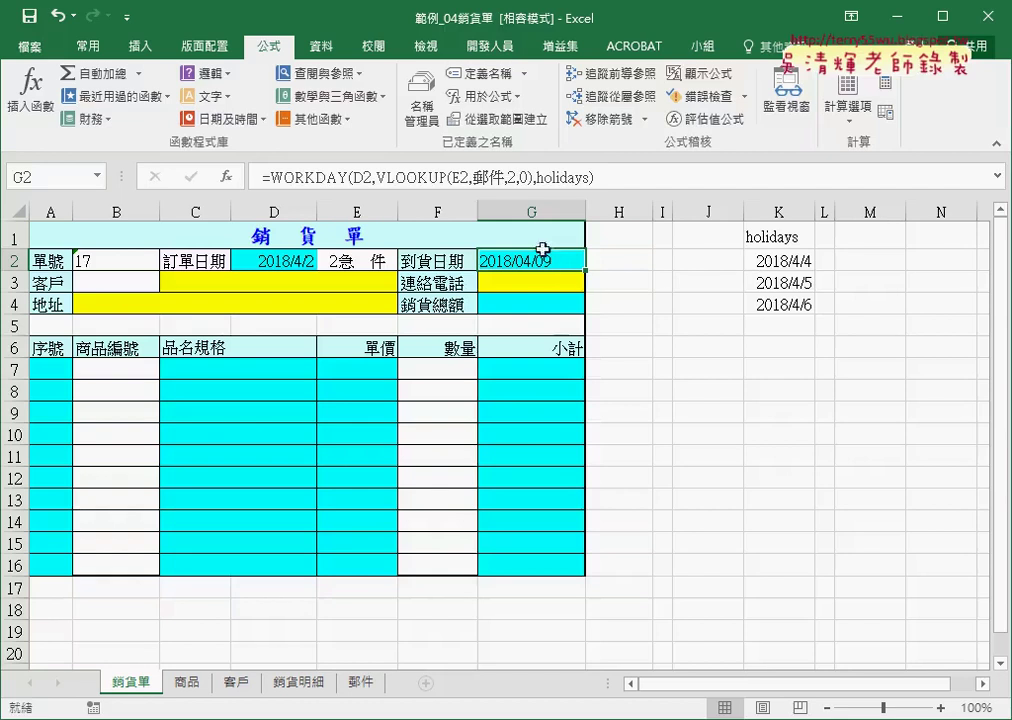
{"action": "left_click", "coordinate": [316, 176]}
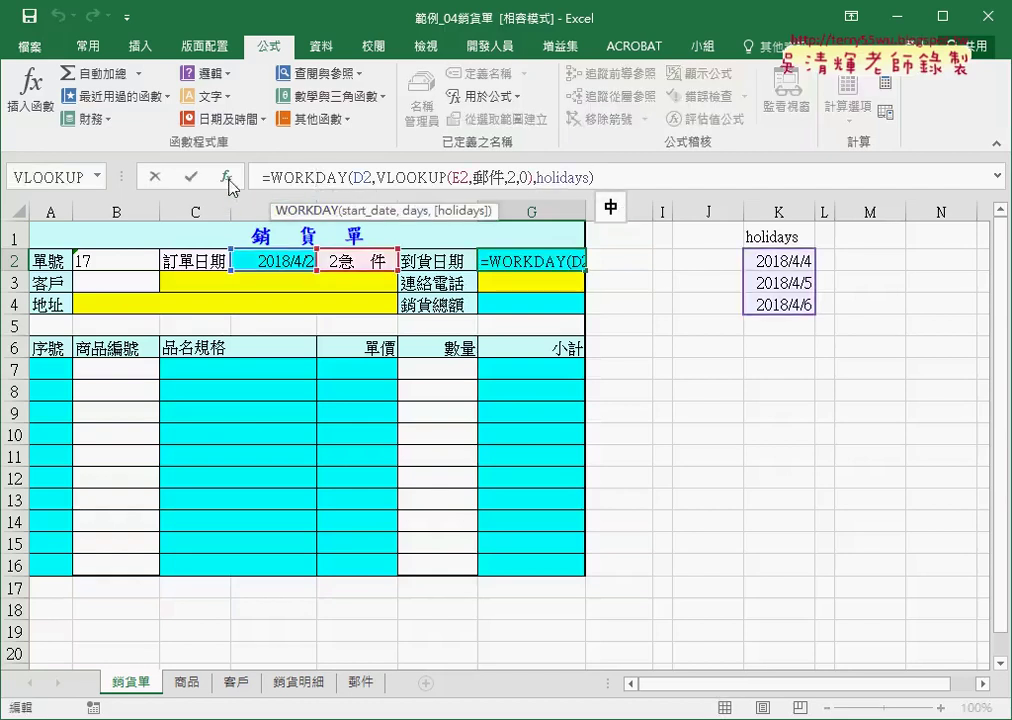
{"action": "left_click", "coordinate": [226, 176]}
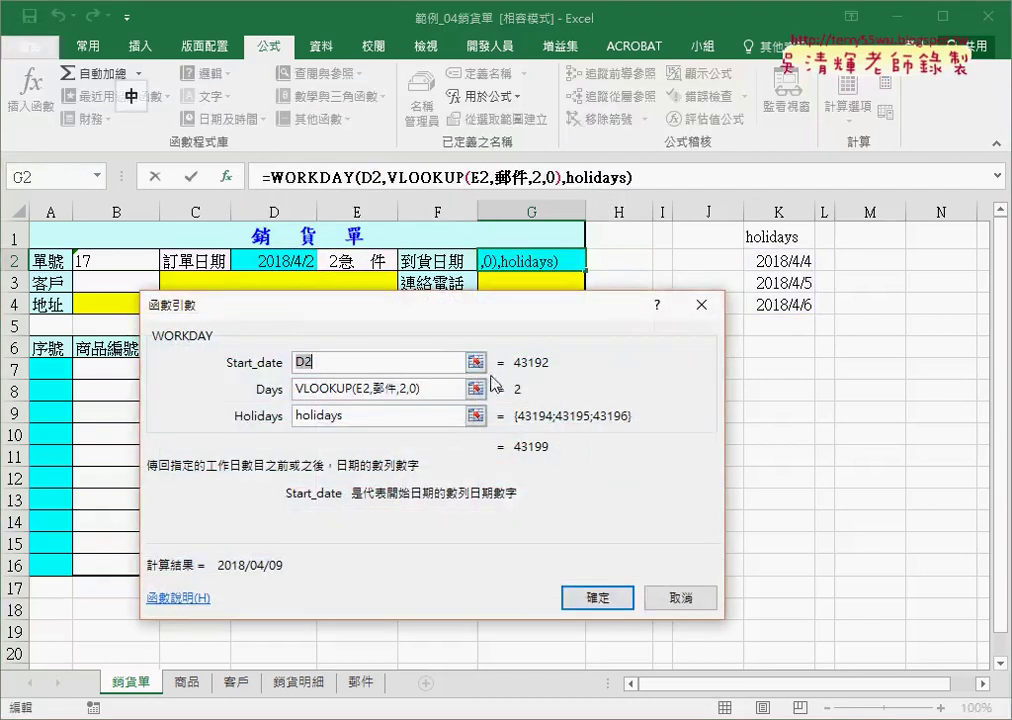
{"action": "left_click_drag", "start_coordinate": [373, 416], "coordinate": [282, 425]}
{"action": "left_click_drag", "start_coordinate": [376, 304], "coordinate": [349, 346]}
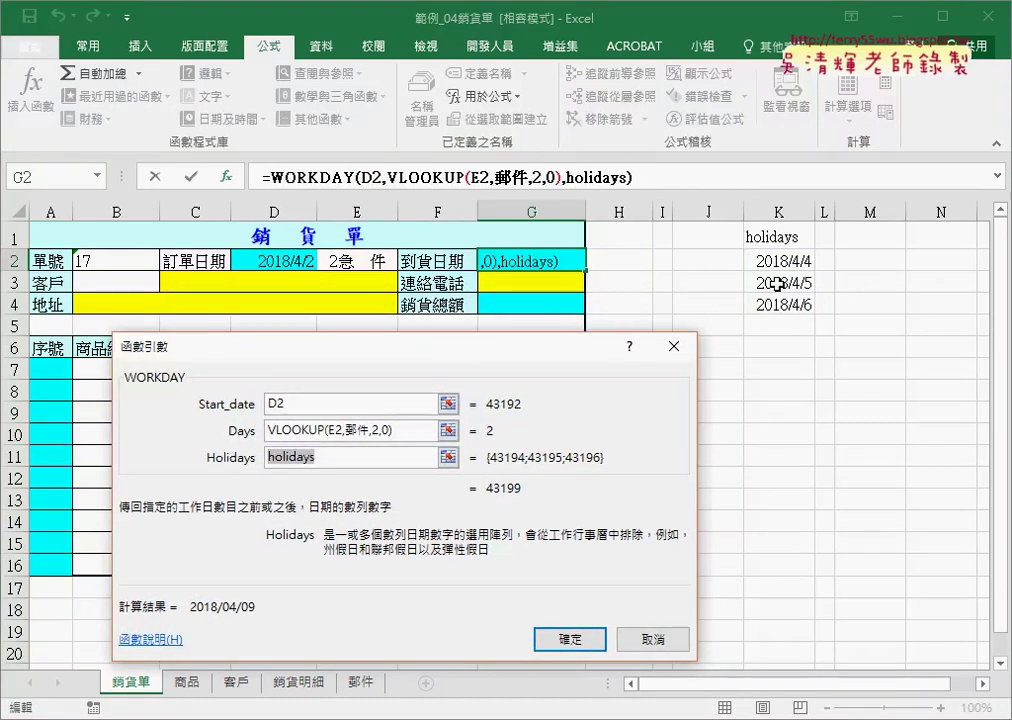
{"action": "left_click_drag", "start_coordinate": [806, 262], "coordinate": [820, 318]}
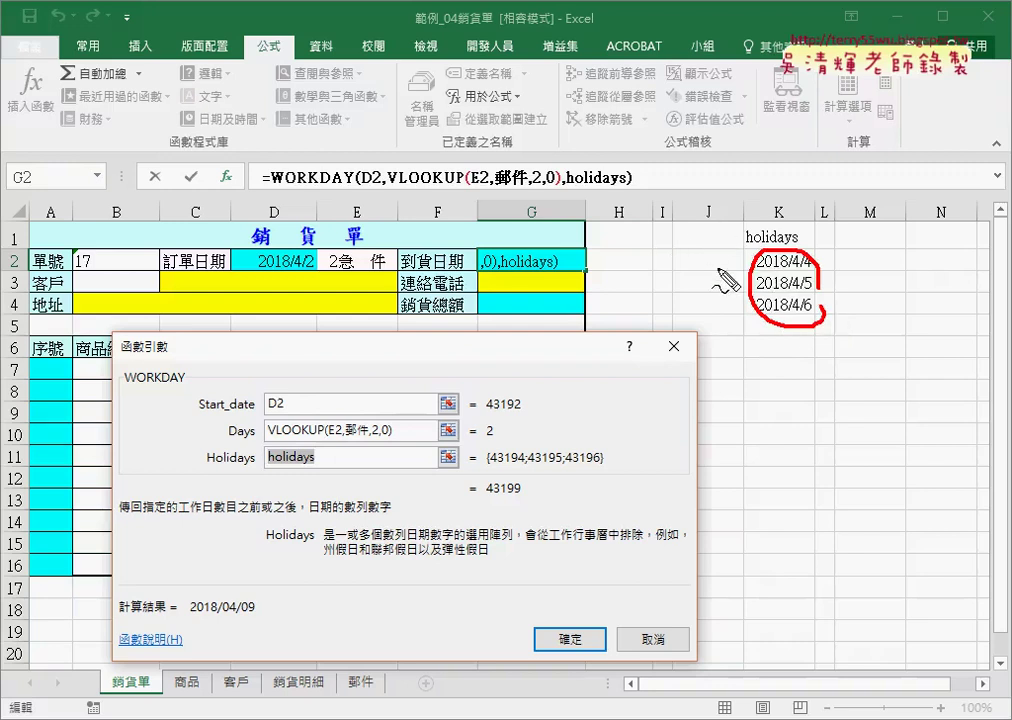
{"action": "key", "text": "Escape"}
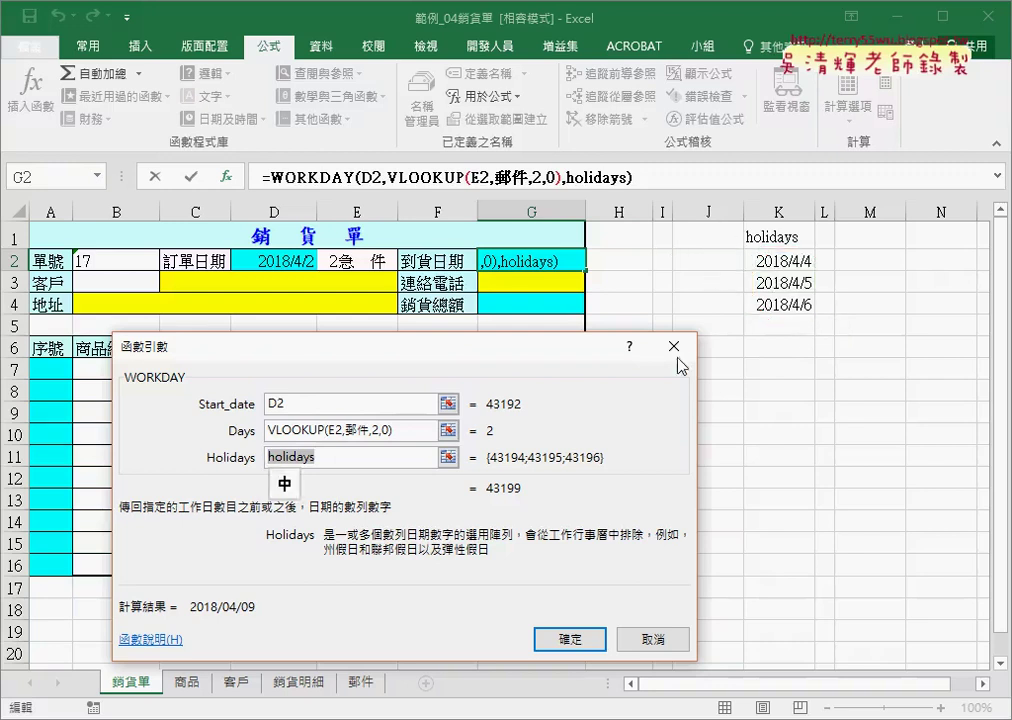
{"action": "left_click", "coordinate": [674, 346]}
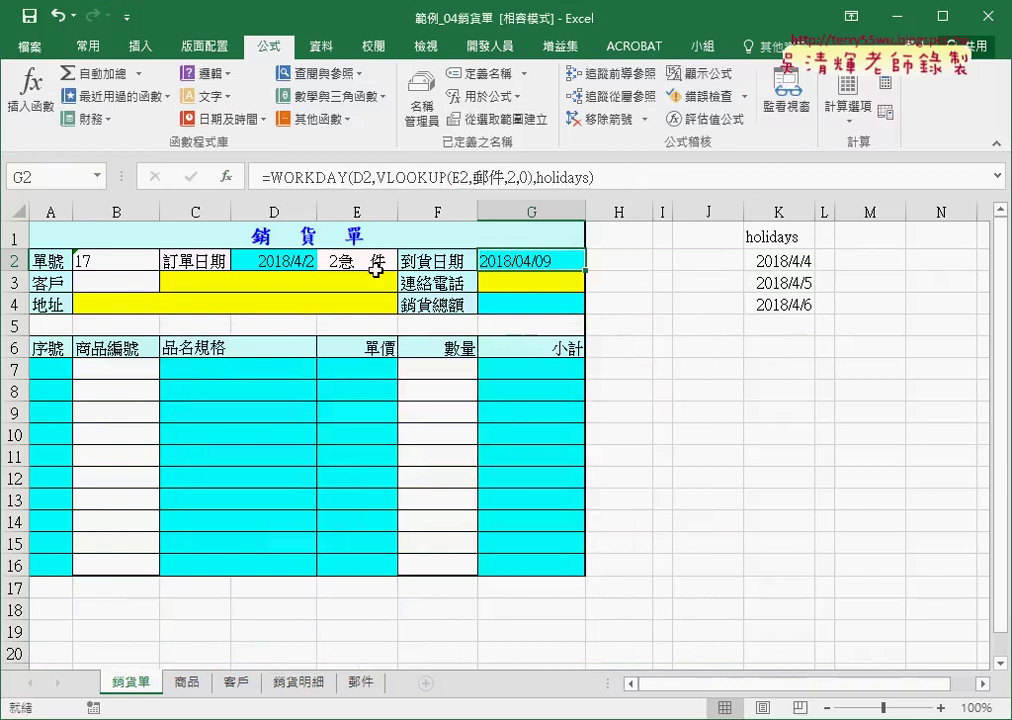
{"action": "left_click", "coordinate": [390, 262]}
- Switch E2 from 3普通件 to 1最速件 and check G2 now shows 2018/04/03
{"action": "left_click", "coordinate": [406, 260]}
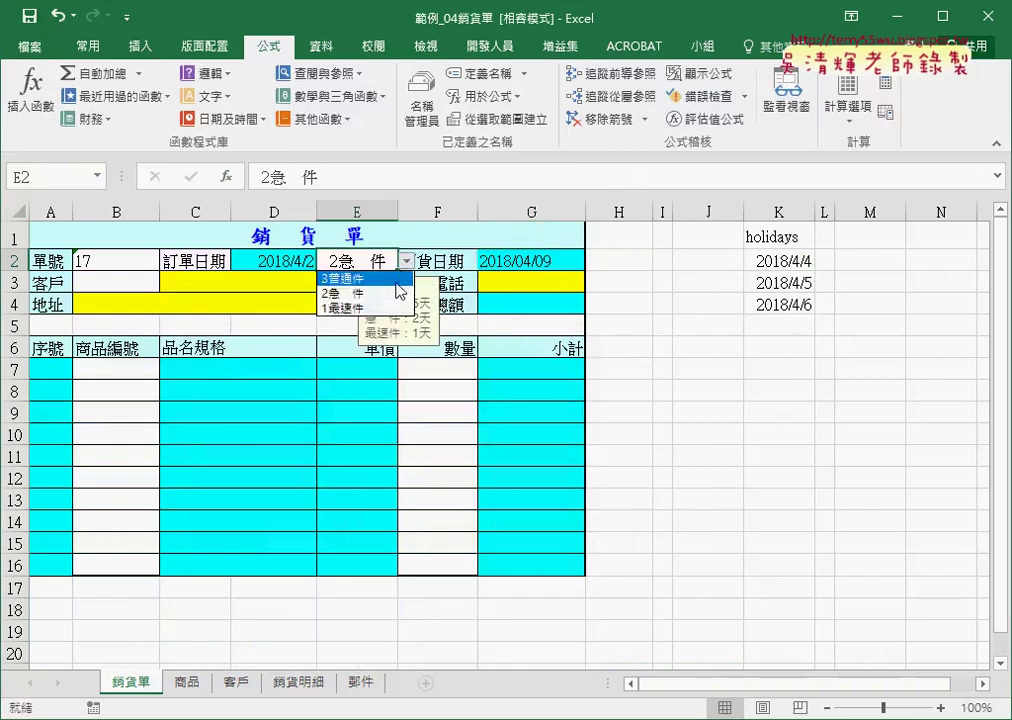
{"action": "left_click", "coordinate": [396, 282]}
{"action": "left_click", "coordinate": [407, 262]}
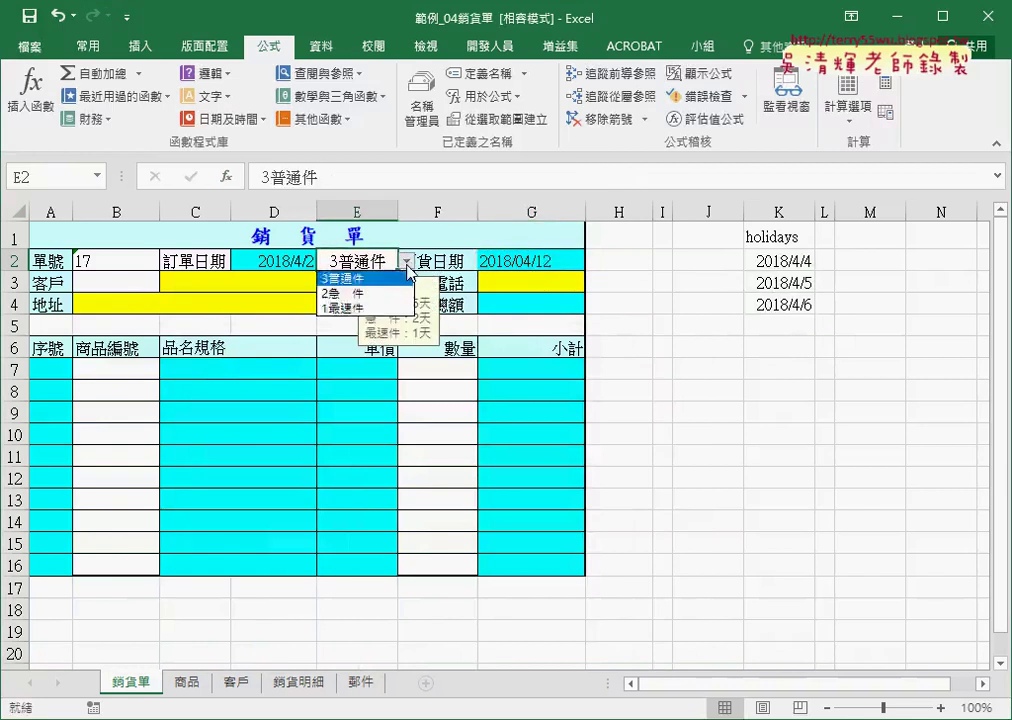
{"action": "left_click", "coordinate": [380, 308]}
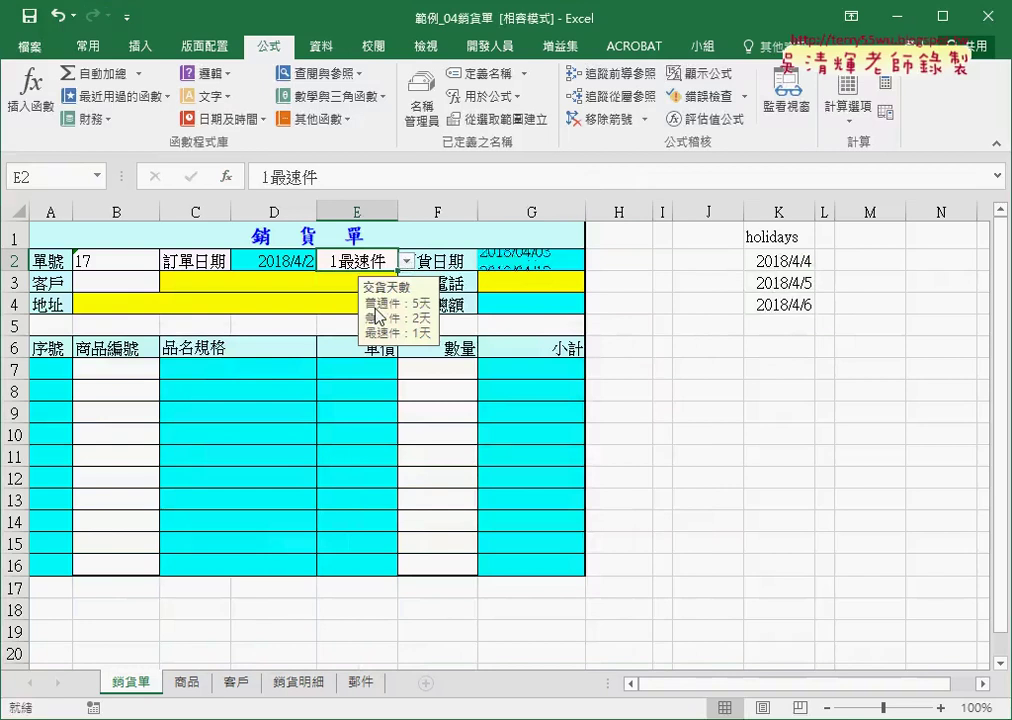
{"action": "left_click", "coordinate": [522, 261]}
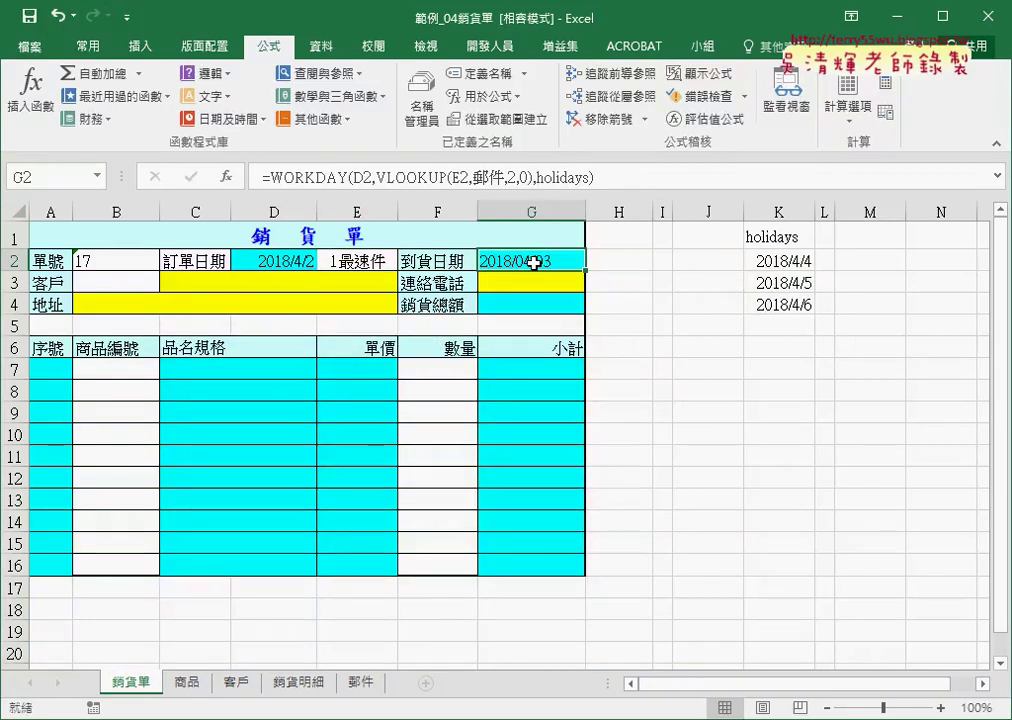
{"action": "left_click", "coordinate": [340, 262]}
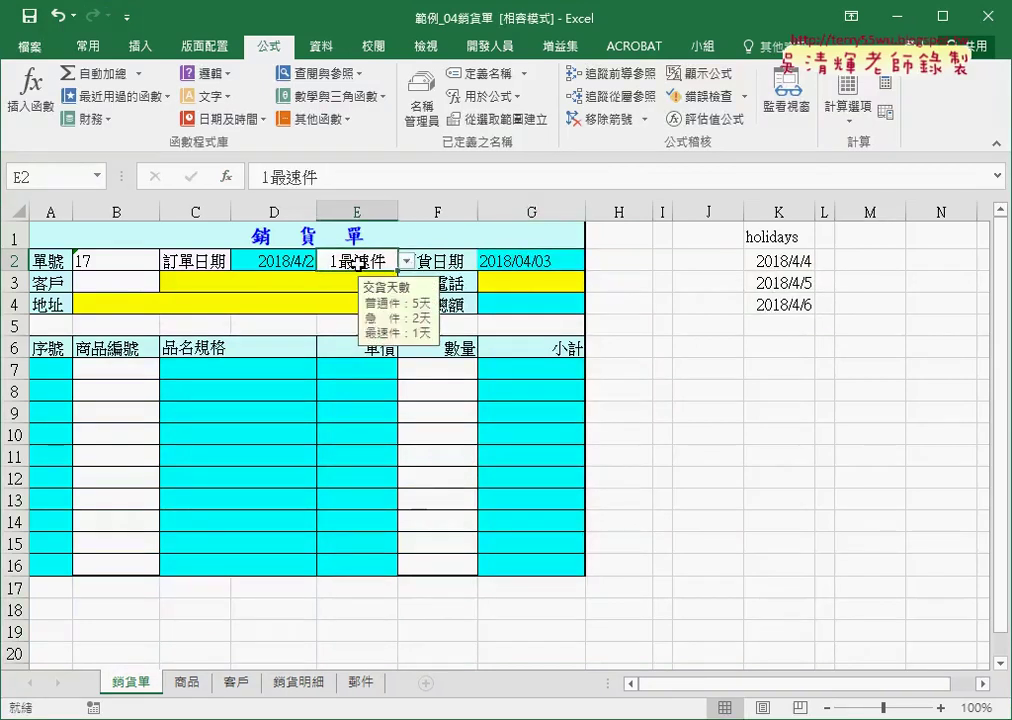
- Select customer cells B3, C3, G3 and the row 4 address cell in turn
{"action": "left_click", "coordinate": [100, 279]}
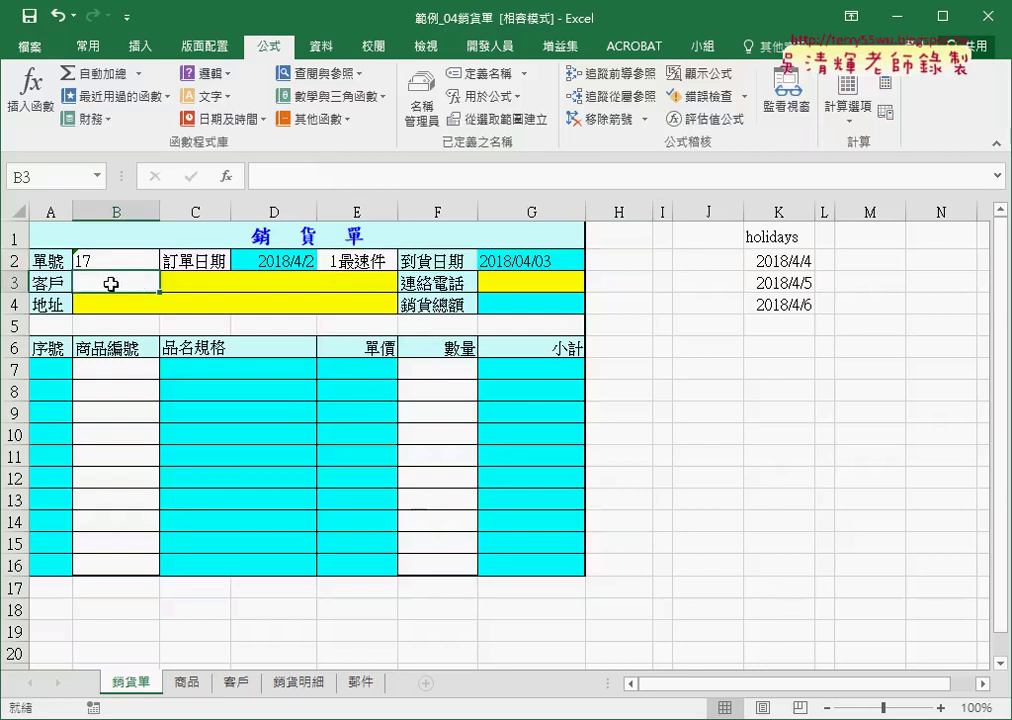
{"action": "left_click", "coordinate": [190, 282]}
{"action": "left_click", "coordinate": [515, 282]}
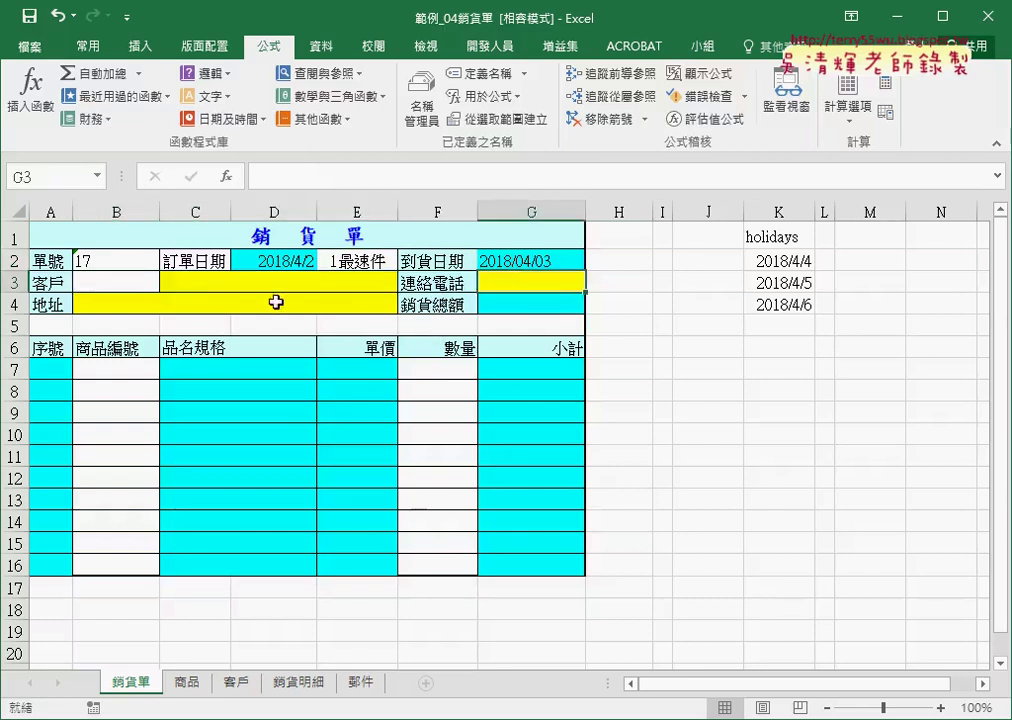
{"action": "left_click", "coordinate": [100, 304]}
{"action": "left_click", "coordinate": [194, 282]}
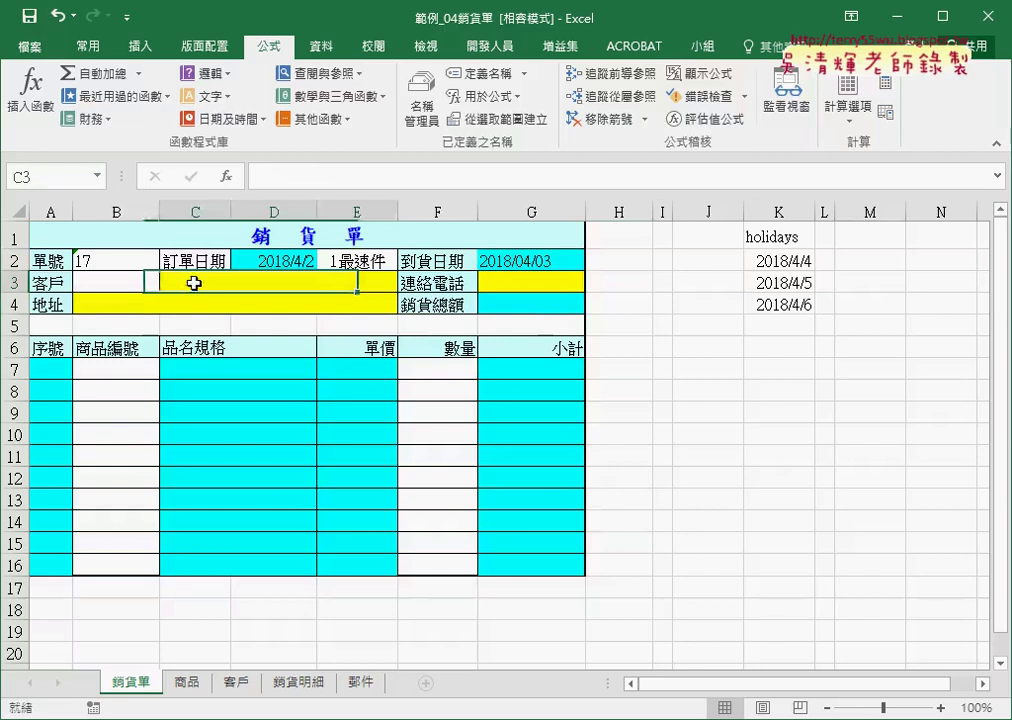
{"action": "left_click", "coordinate": [493, 282]}
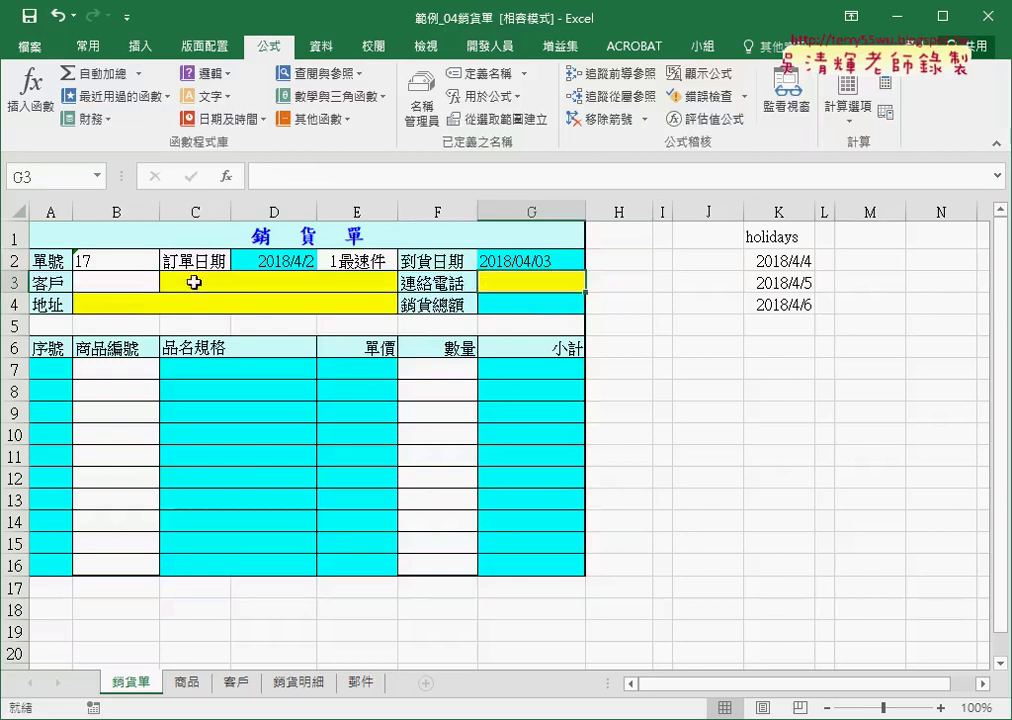
{"action": "left_click", "coordinate": [133, 282]}
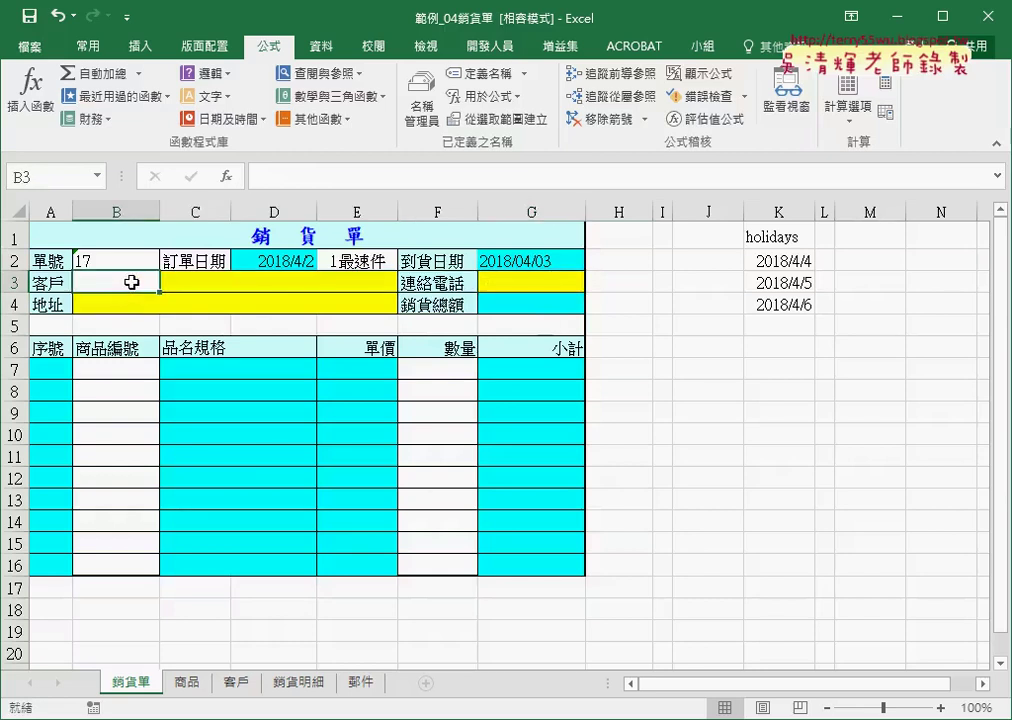
- Open Name Manager and inspect the full external reference of the name 客戶
{"action": "left_click", "coordinate": [421, 100]}
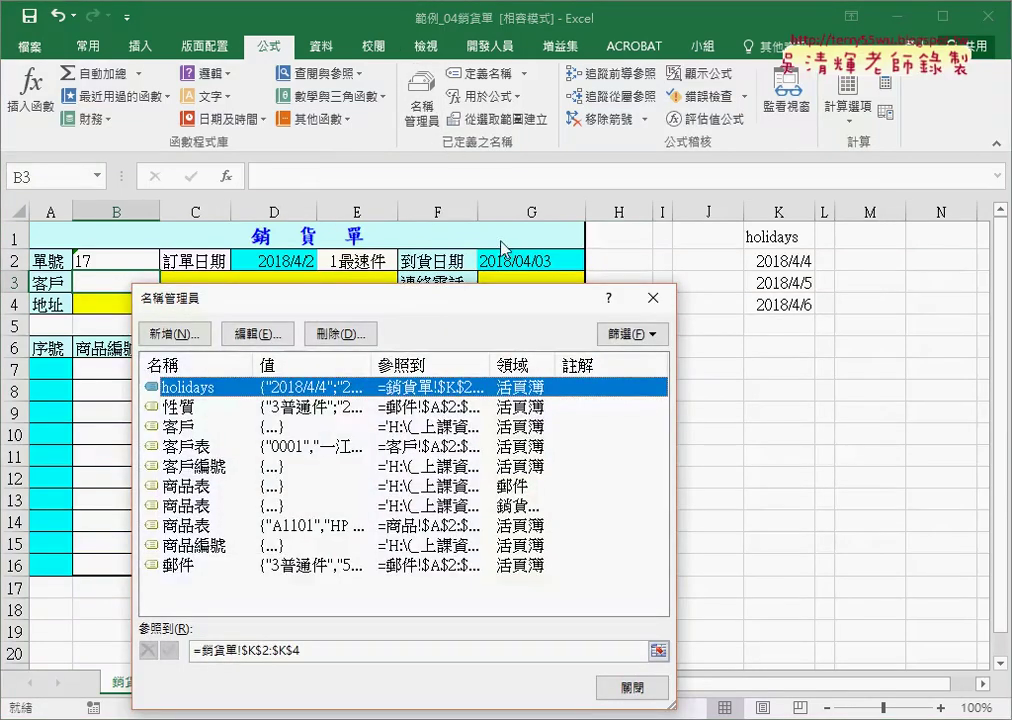
{"action": "left_click_drag", "start_coordinate": [449, 298], "coordinate": [668, 120]}
{"action": "left_click", "coordinate": [420, 250]}
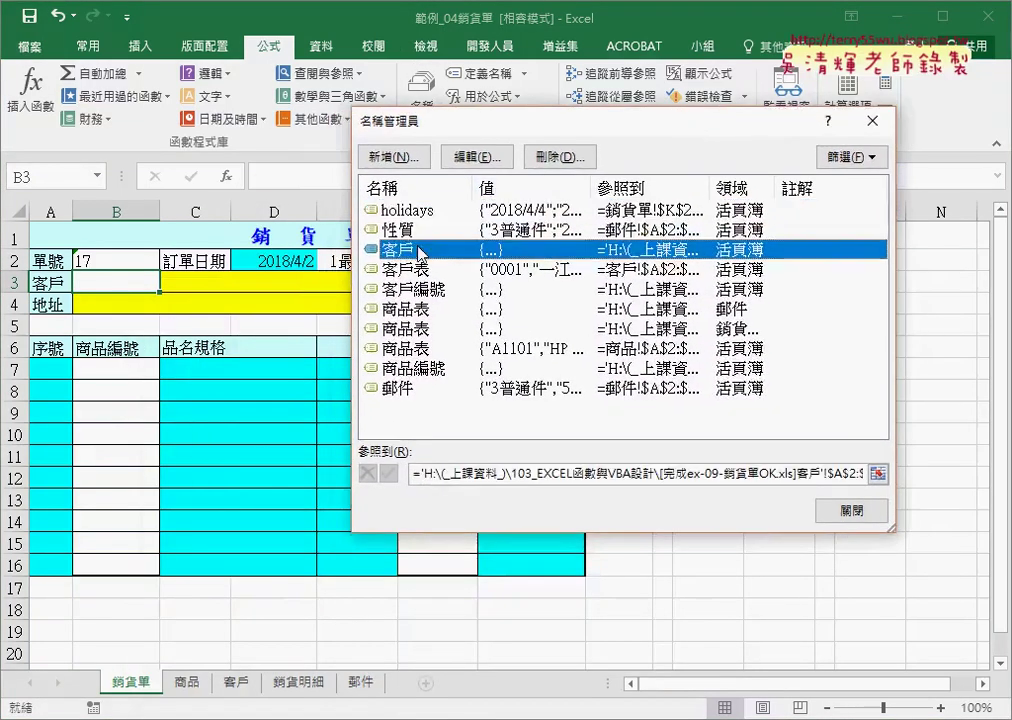
{"action": "left_click", "coordinate": [749, 470]}
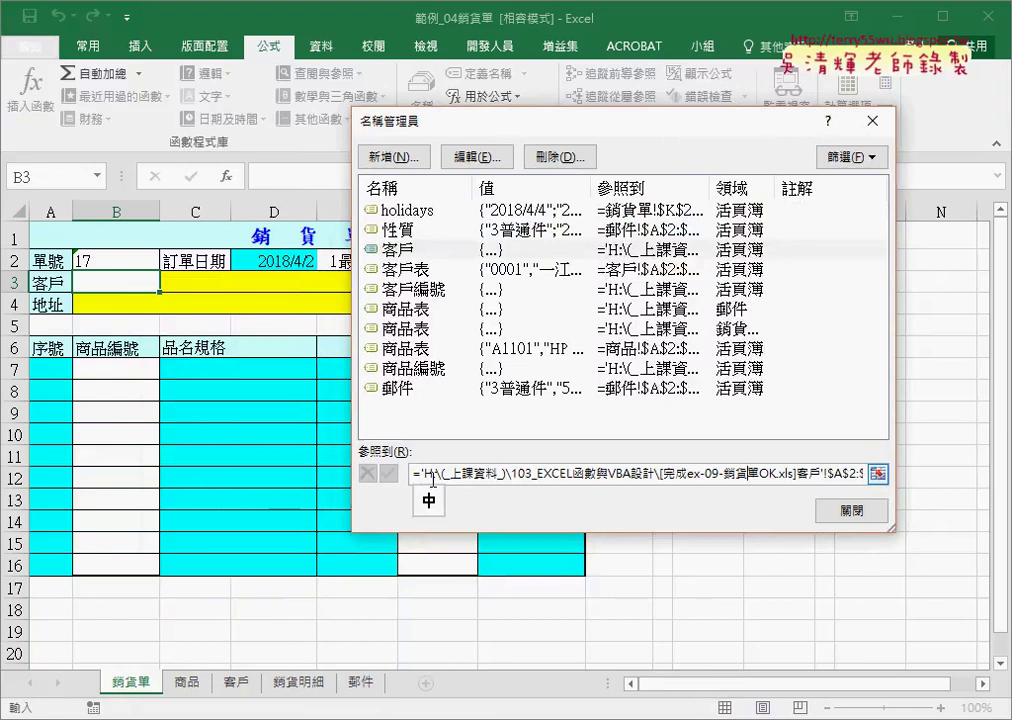
- Delete the seven names from 客戶 through 商品編號, then close Name Manager
{"action": "left_click", "coordinate": [425, 250]}
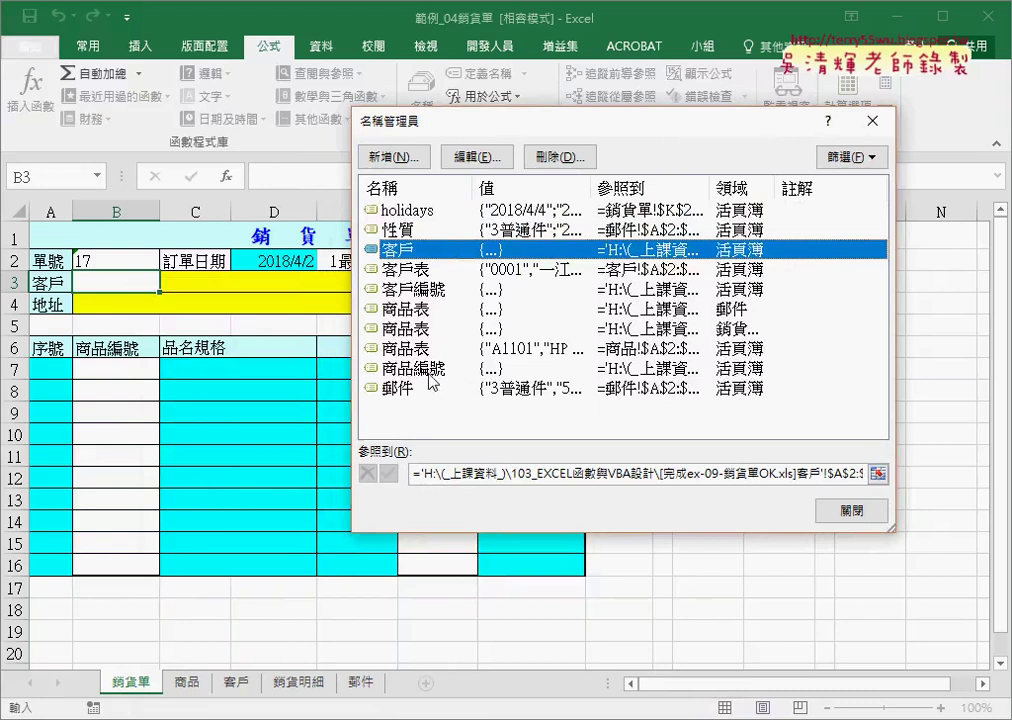
{"action": "left_click", "coordinate": [435, 369], "text": "shift"}
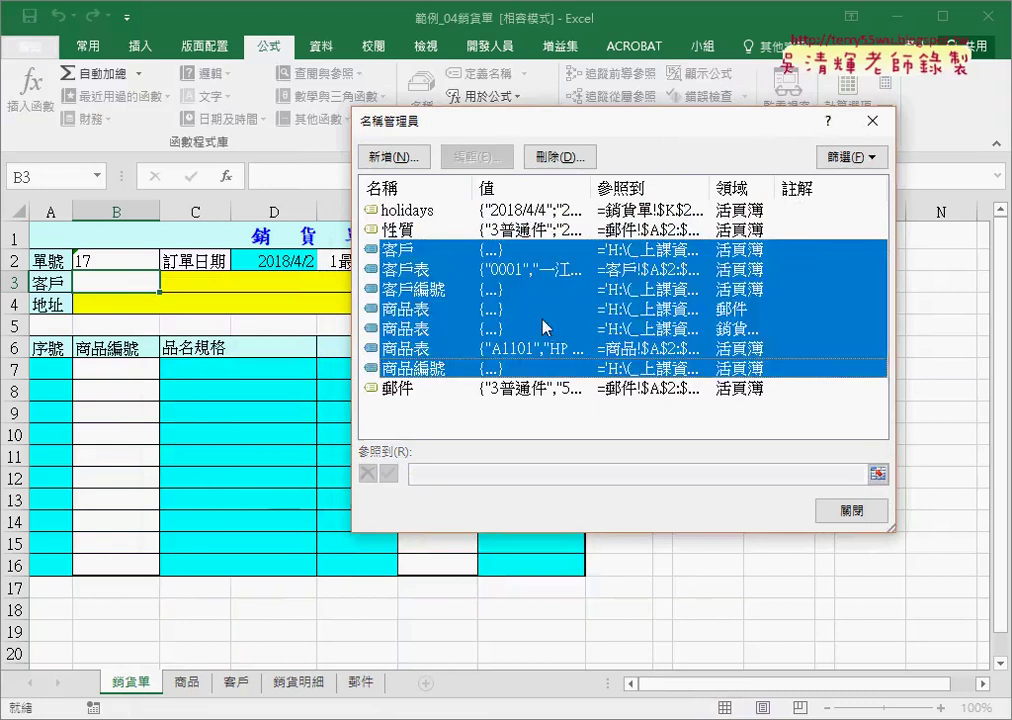
{"action": "key", "text": "Delete"}
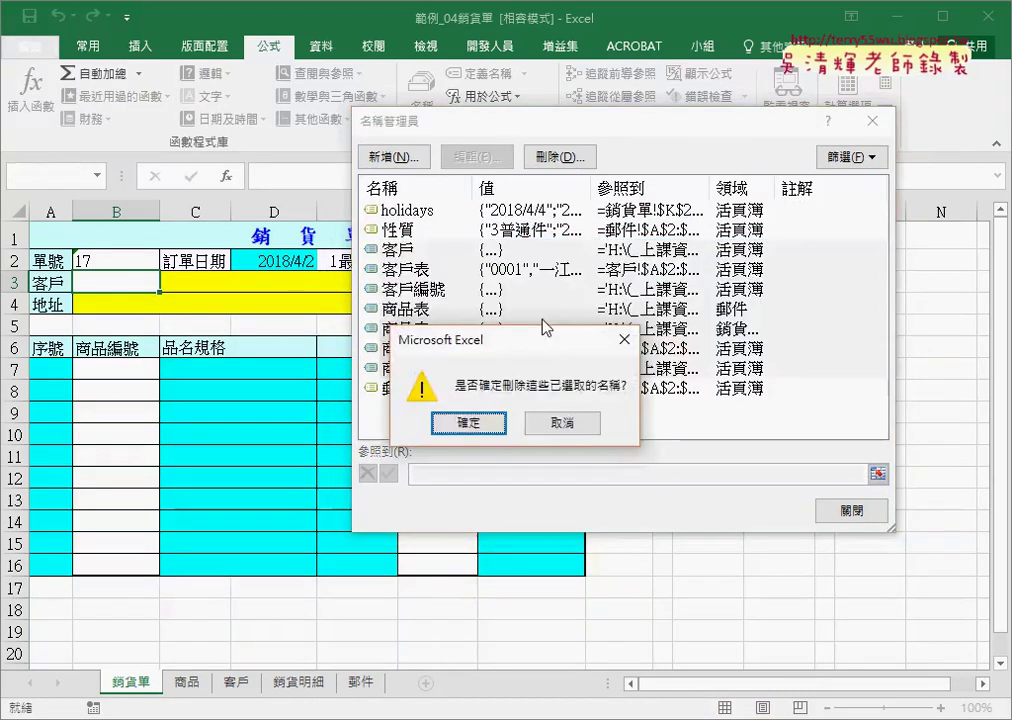
{"action": "left_click", "coordinate": [481, 423]}
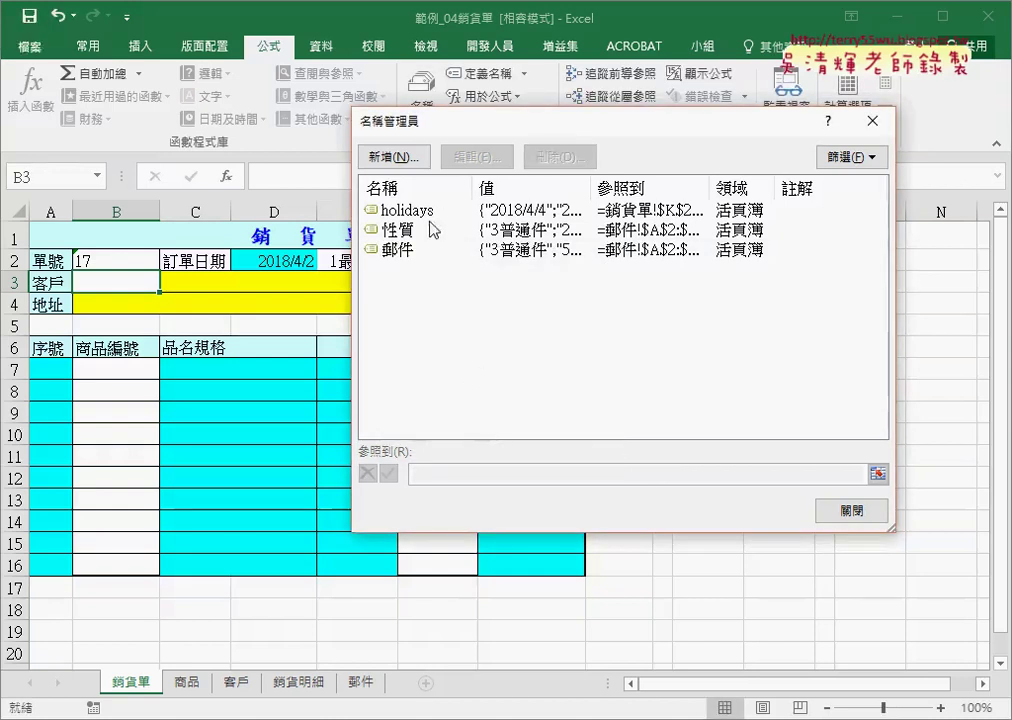
{"action": "left_click", "coordinate": [409, 230]}
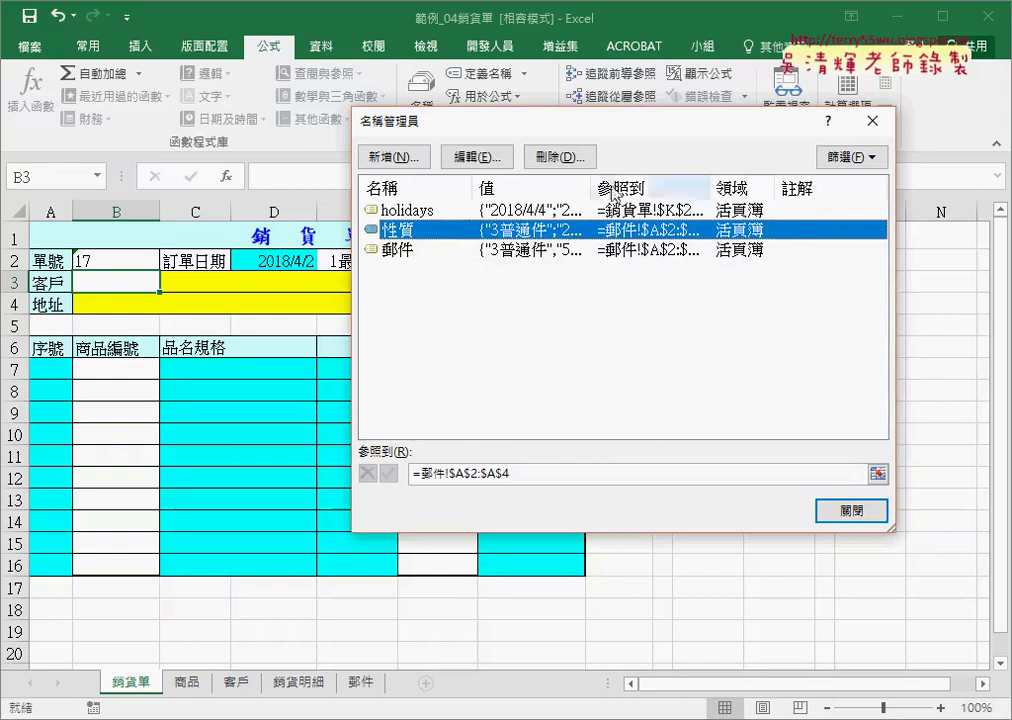
{"action": "left_click", "coordinate": [852, 511]}
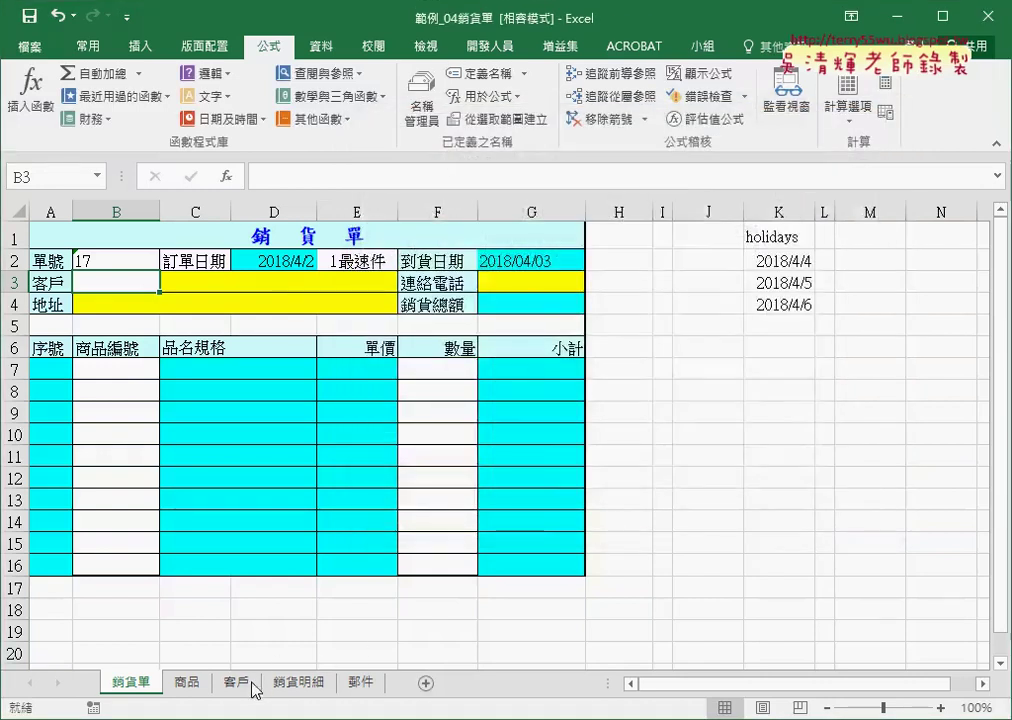
- On the 客戶 sheet, select A1:D5 and set Create from Selection to top row only
{"action": "left_click", "coordinate": [240, 682]}
{"action": "left_click_drag", "start_coordinate": [80, 233], "coordinate": [363, 318]}
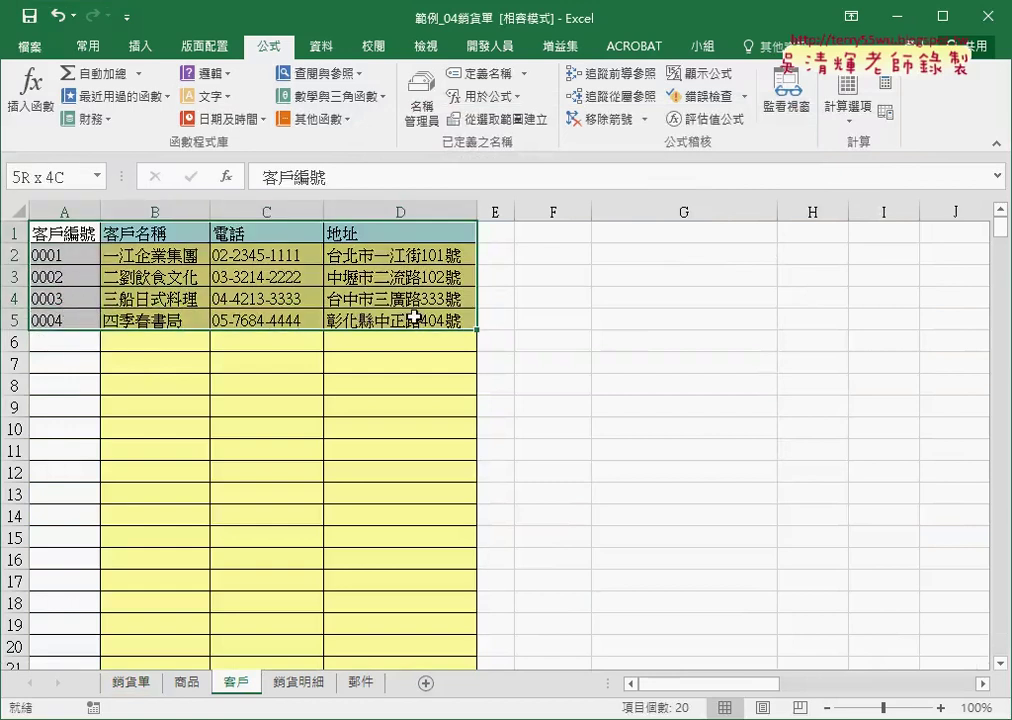
{"action": "left_click_drag", "start_coordinate": [413, 317], "coordinate": [413, 317]}
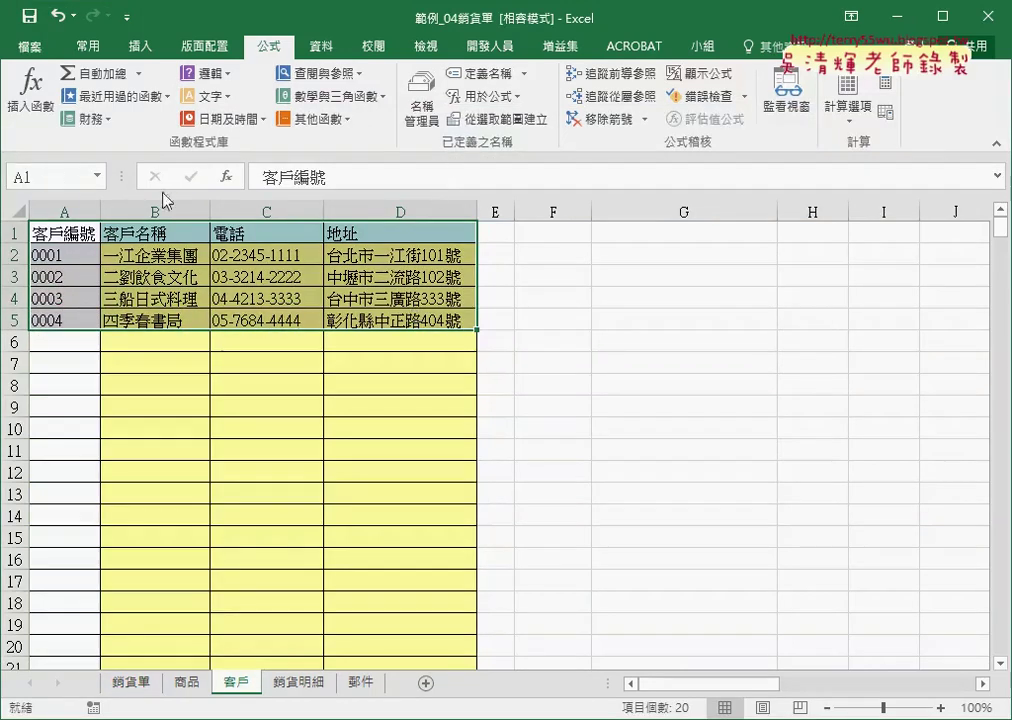
{"action": "left_click", "coordinate": [515, 118]}
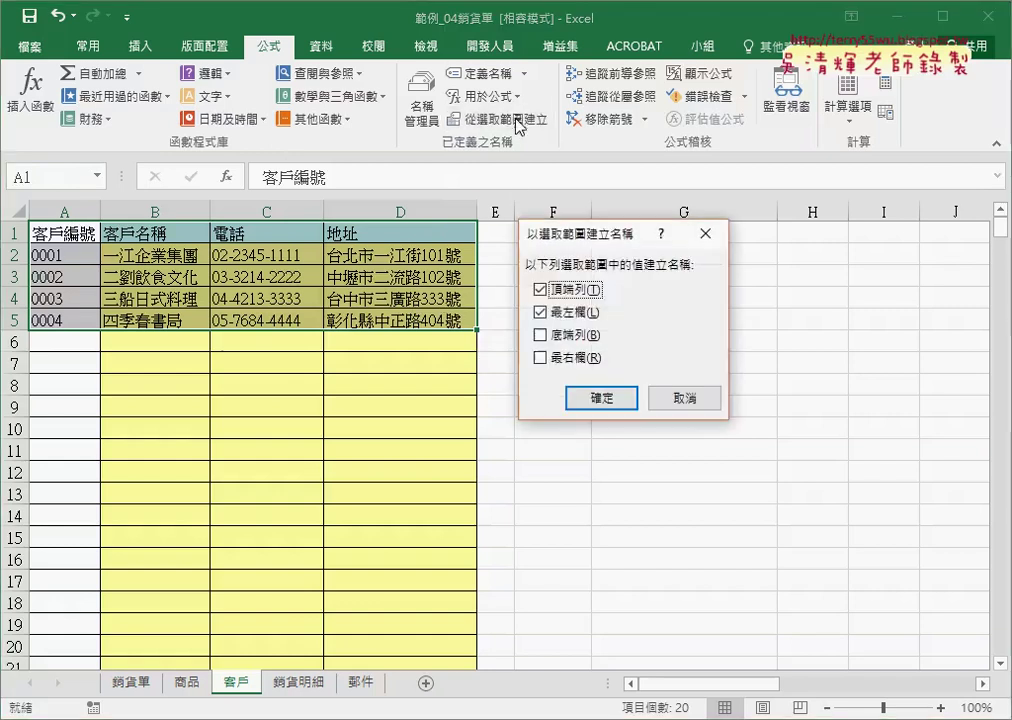
{"action": "left_click", "coordinate": [566, 318]}
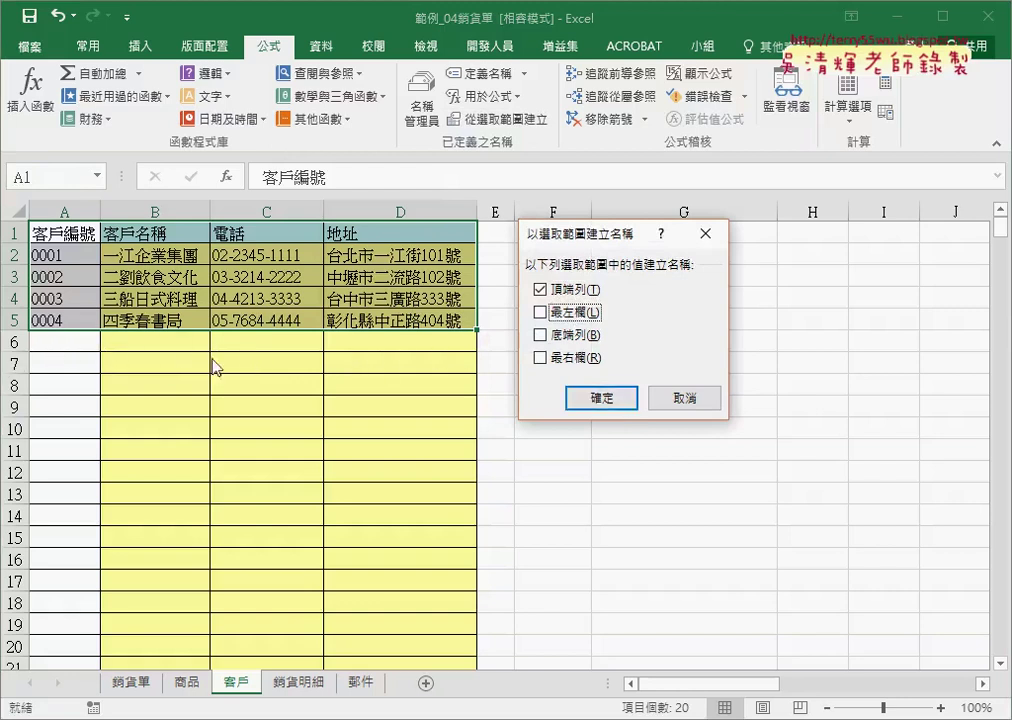
- Cancel that, select whole columns A through D and reopen Create from Selection
{"action": "left_click", "coordinate": [697, 400]}
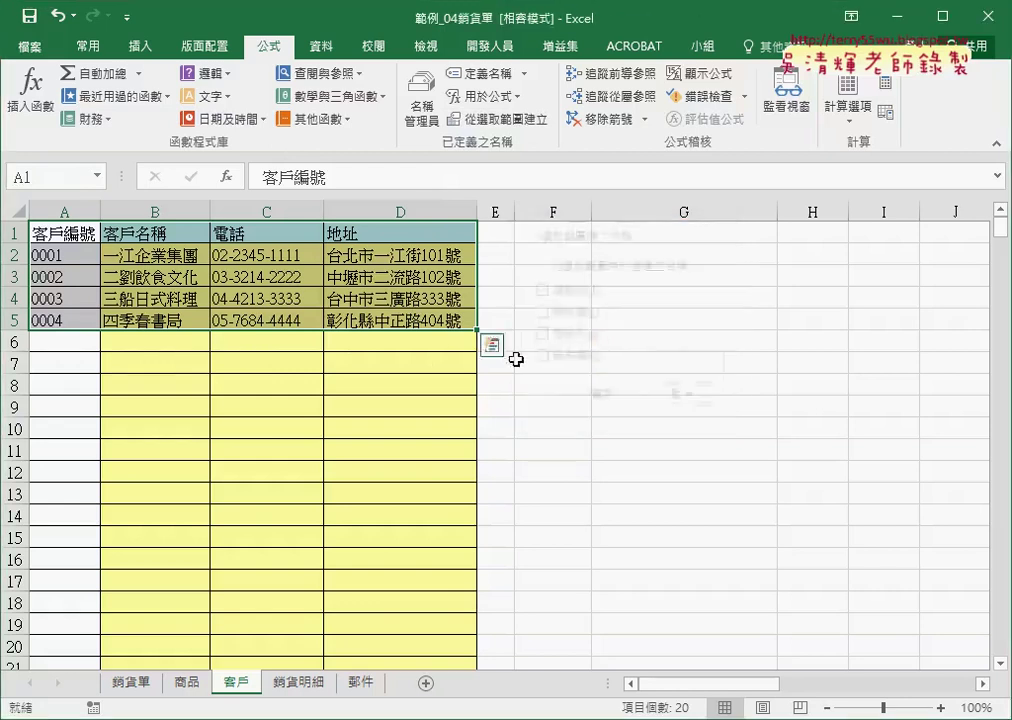
{"action": "left_click_drag", "start_coordinate": [69, 205], "coordinate": [398, 210]}
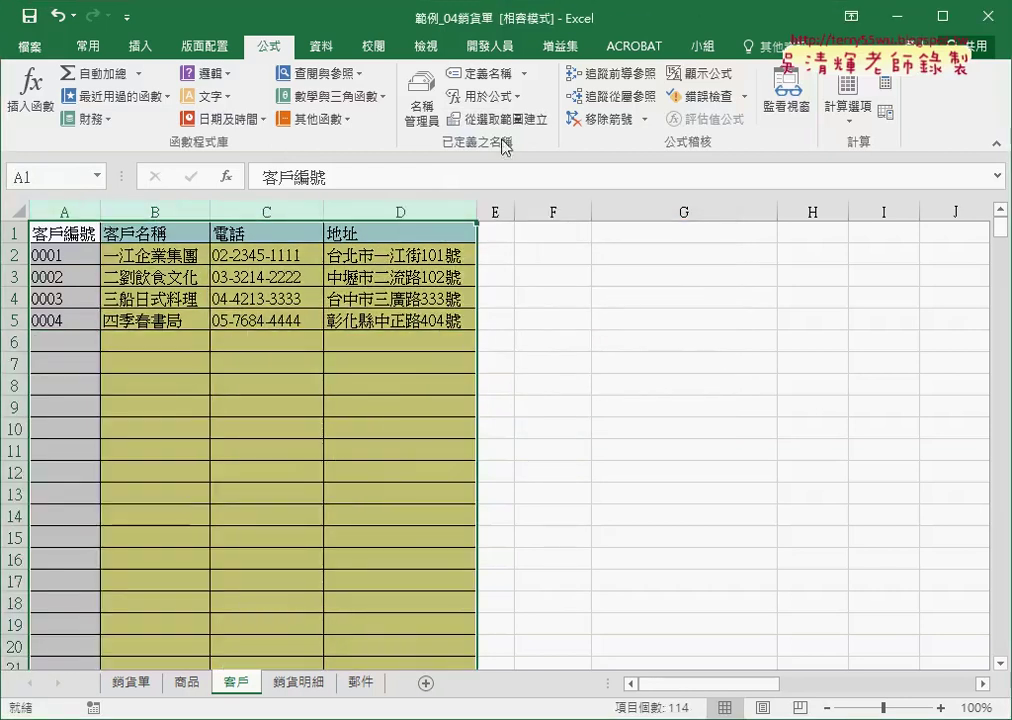
{"action": "left_click", "coordinate": [515, 122]}
- Point out the blank rows included by whole-column selection, then cancel the naming
{"action": "left_click", "coordinate": [552, 312]}
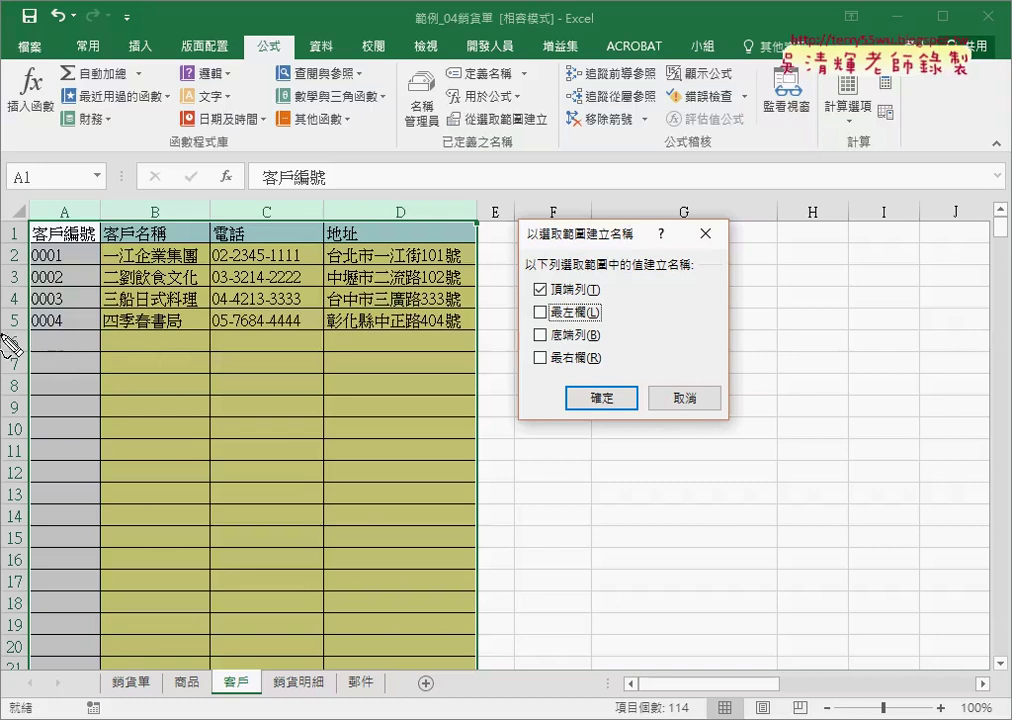
{"action": "left_click_drag", "start_coordinate": [34, 318], "coordinate": [45, 588]}
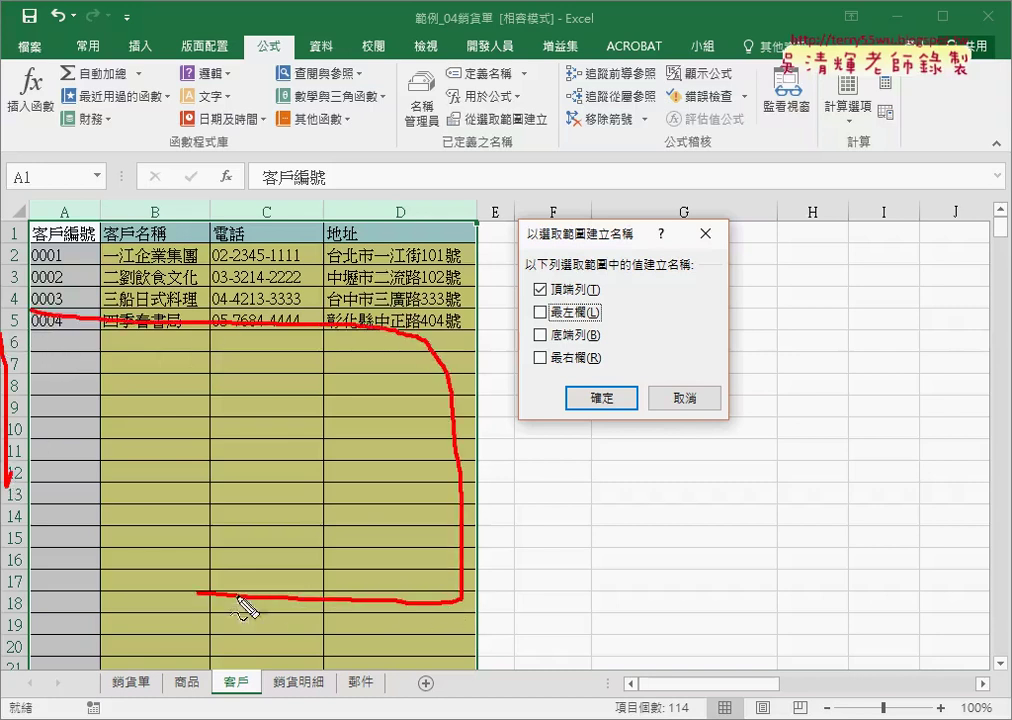
{"action": "mouse_move", "coordinate": [650, 504]}
{"action": "left_mouse_down"}
{"action": "mouse_move", "coordinate": [427, 503]}
{"action": "mouse_move", "coordinate": [505, 522]}
{"action": "left_mouse_up"}
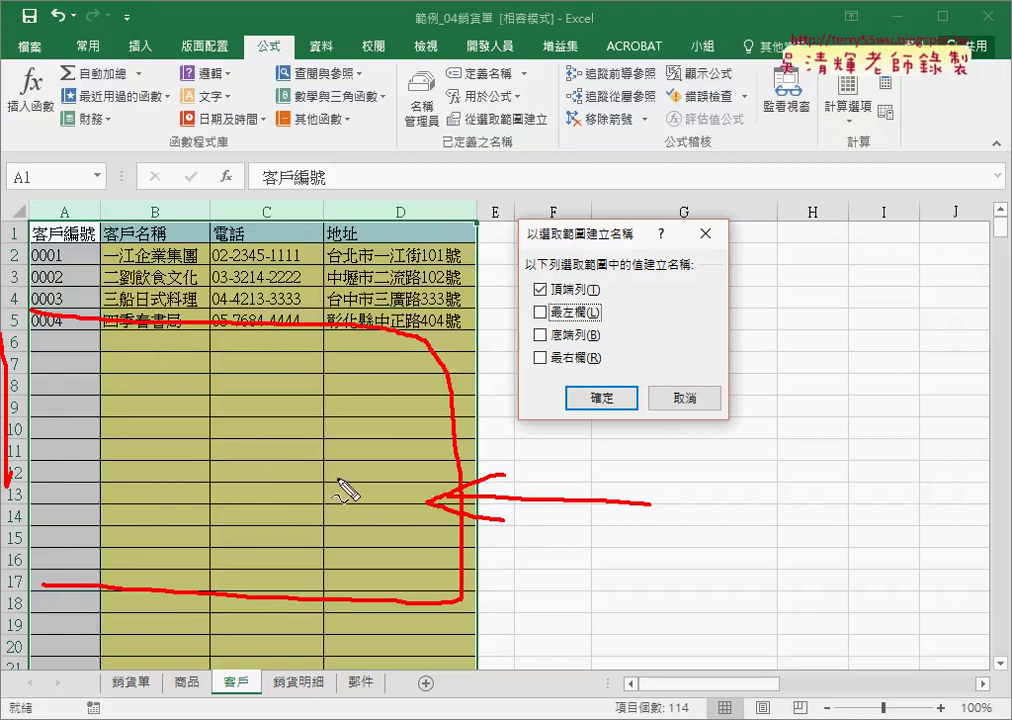
{"action": "key", "text": "Escape"}
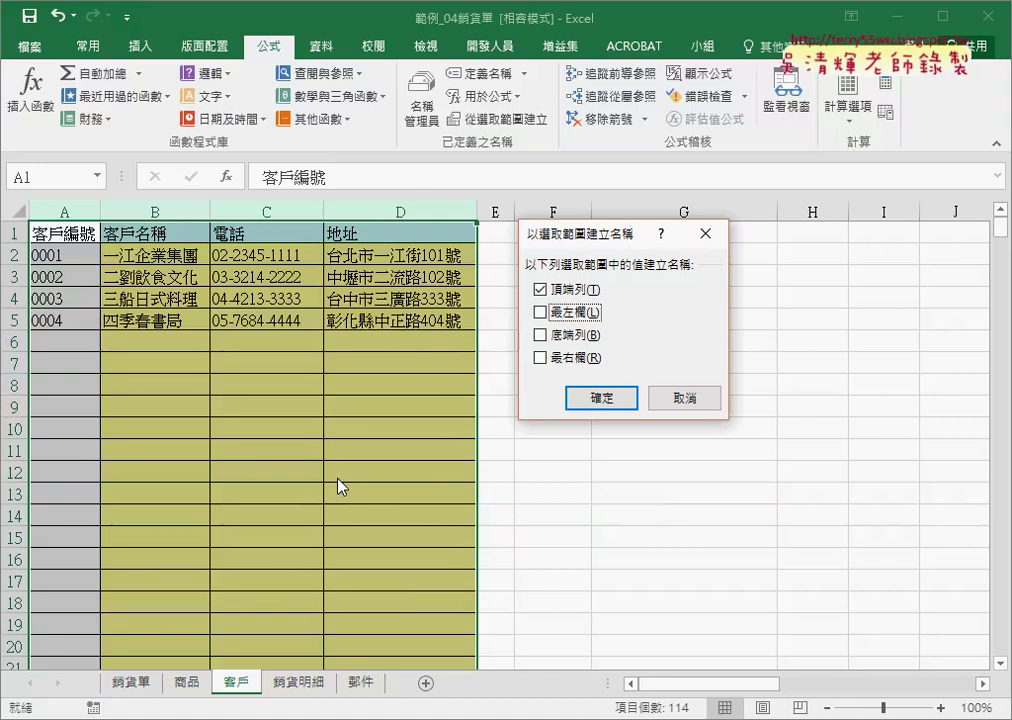
{"action": "left_click", "coordinate": [686, 399]}
- Select A1:D5 and create names from its top row only
{"action": "mouse_move", "coordinate": [65, 233]}
{"action": "left_mouse_down"}
{"action": "mouse_move", "coordinate": [207, 296]}
{"action": "mouse_move", "coordinate": [400, 321]}
{"action": "left_mouse_up"}
{"action": "left_click", "coordinate": [499, 130]}
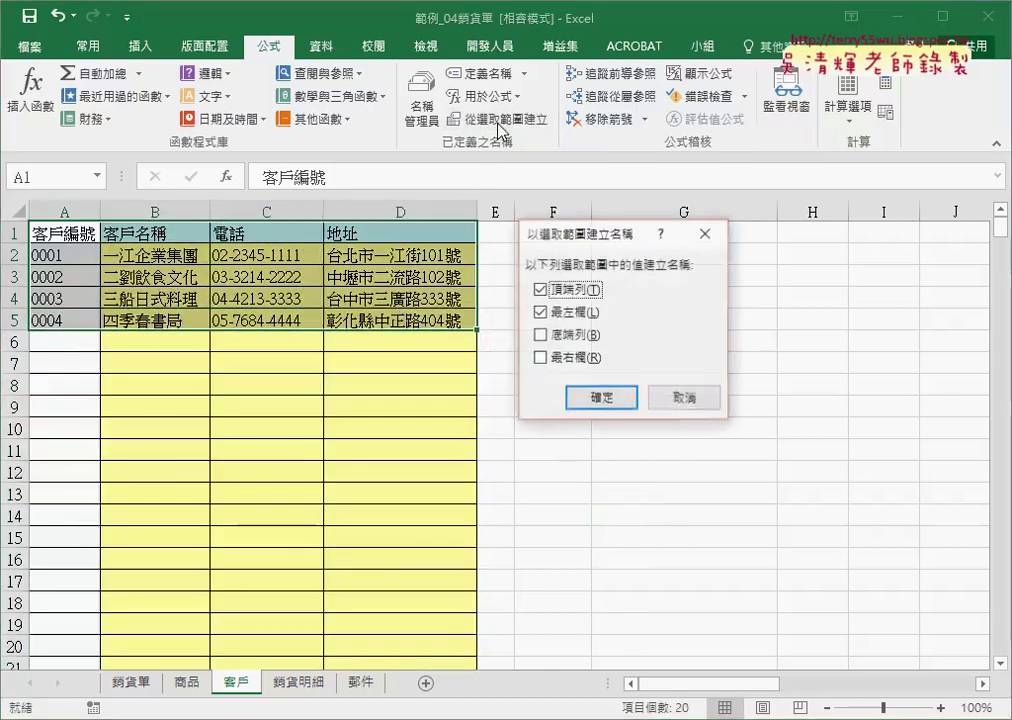
{"action": "left_click", "coordinate": [541, 312]}
{"action": "left_click", "coordinate": [601, 398]}
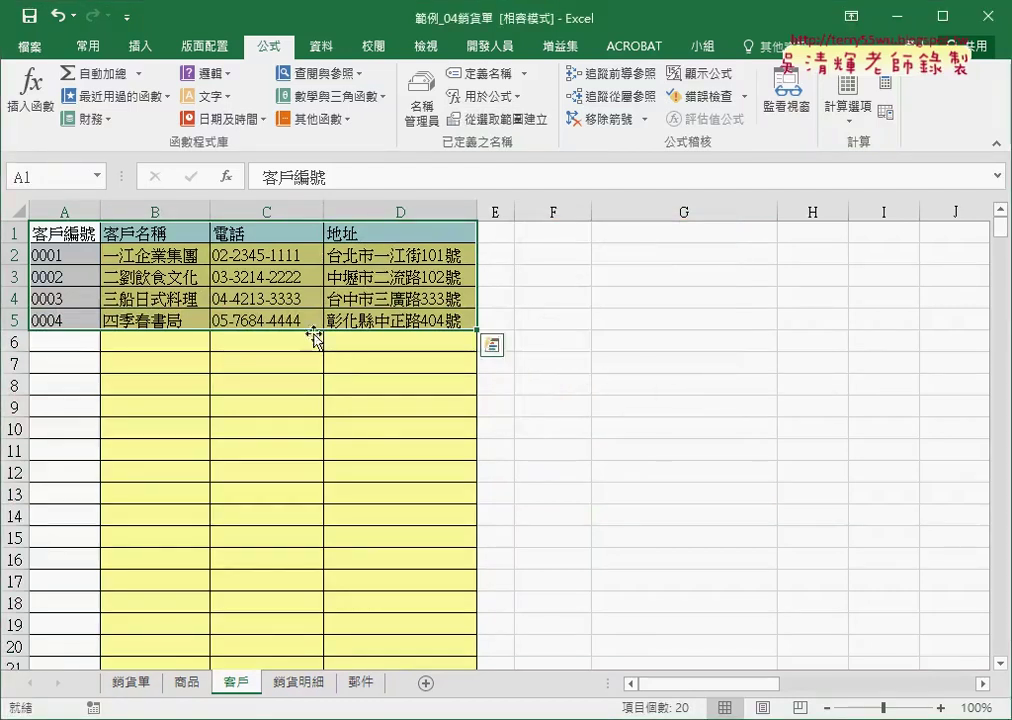
- Name the customer data A2:D5 on the 客戶 sheet '客戶表' via the Name Box, then return to 銷貨單
{"action": "left_click", "coordinate": [242, 686]}
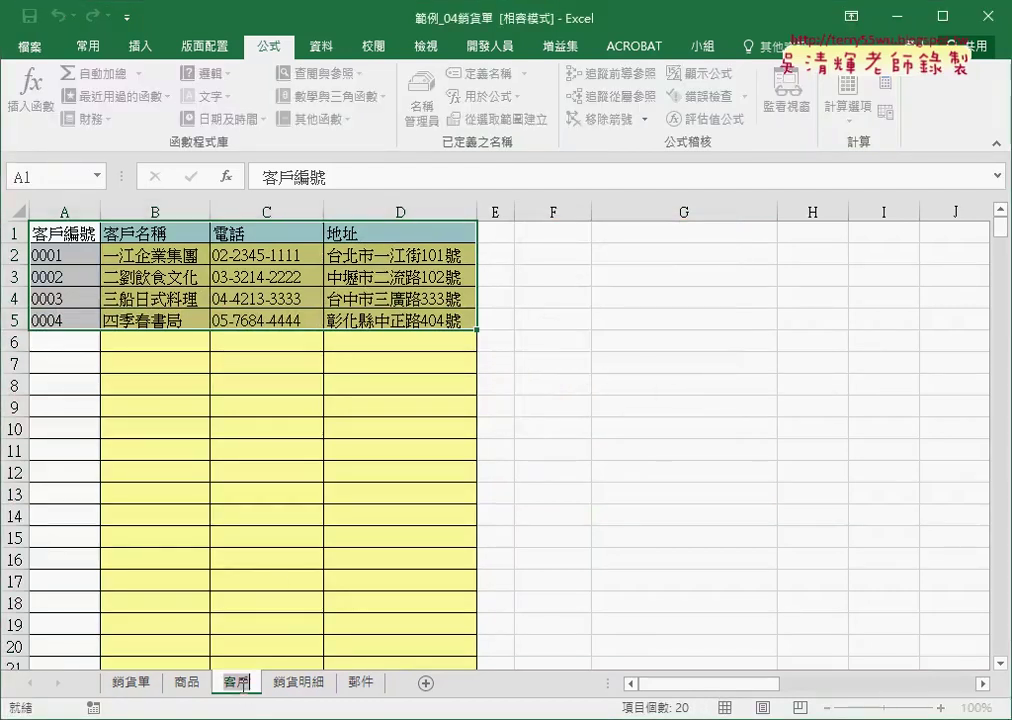
{"action": "left_click", "coordinate": [151, 350]}
{"action": "left_click_drag", "start_coordinate": [64, 255], "coordinate": [410, 316]}
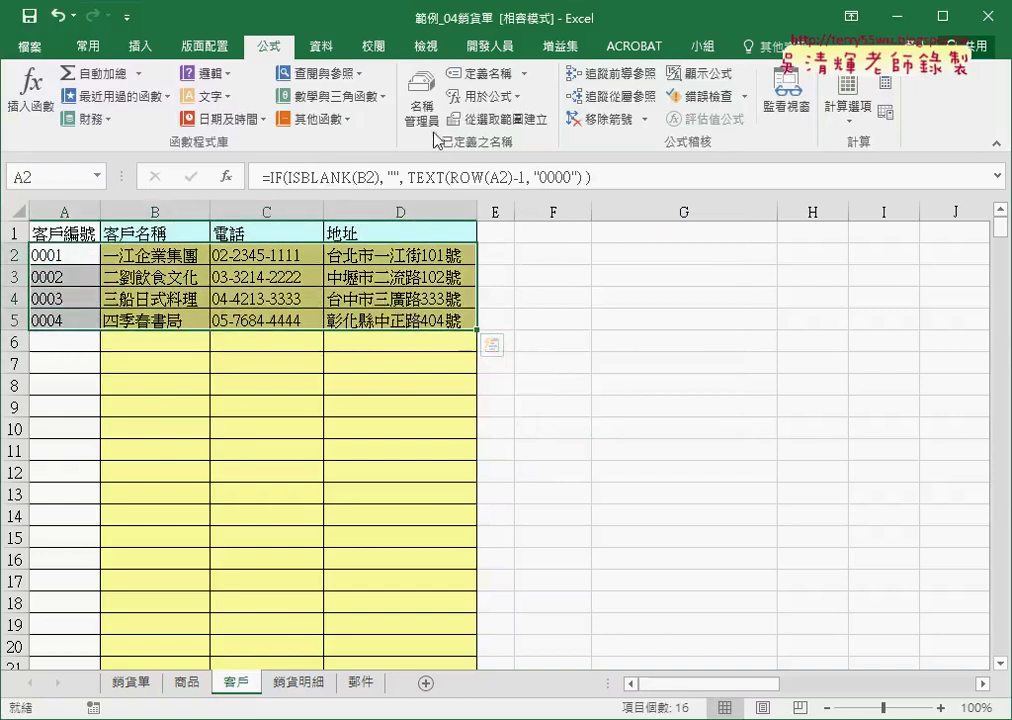
{"action": "left_click", "coordinate": [25, 176]}
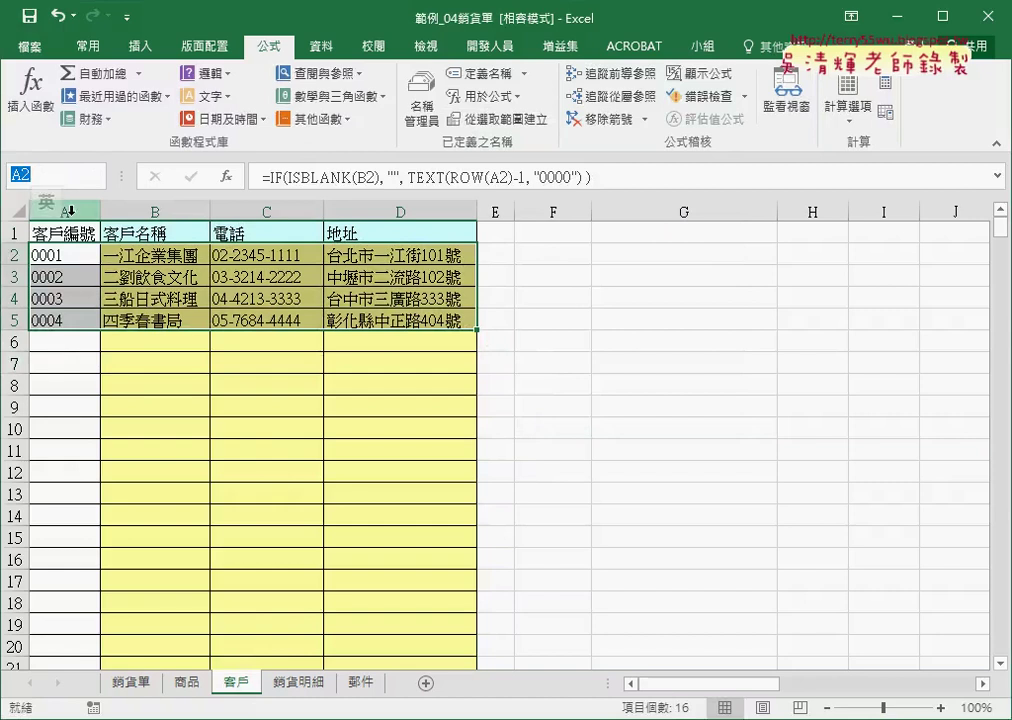
{"action": "type", "text": "客戶"}
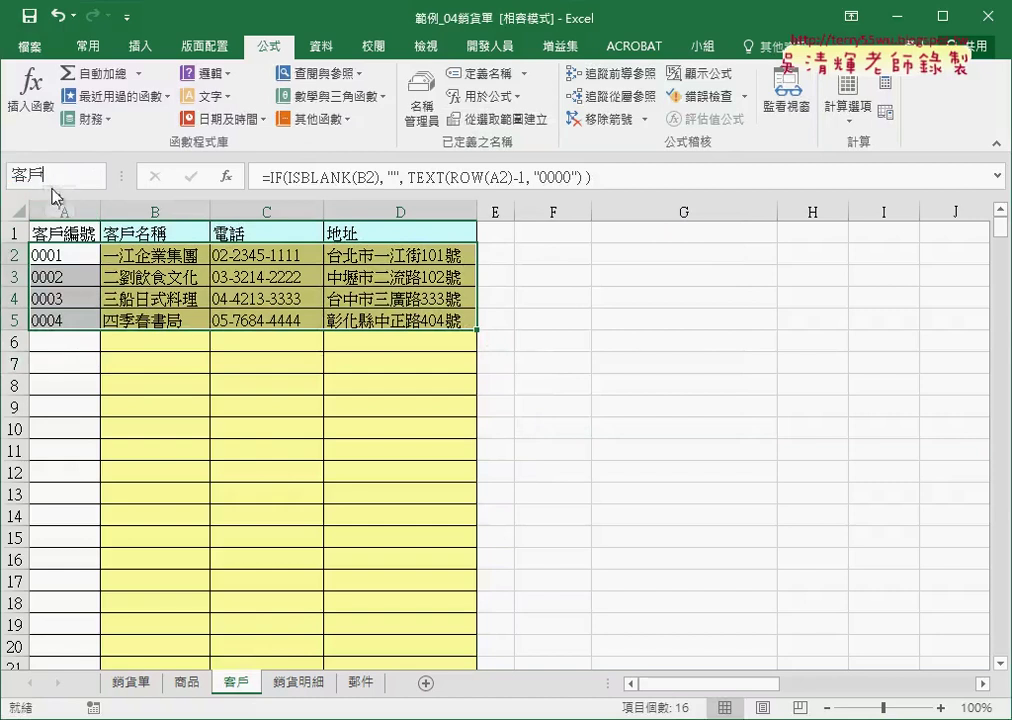
{"action": "type", "text": "ㄉ"}
{"action": "key", "text": "Return"}
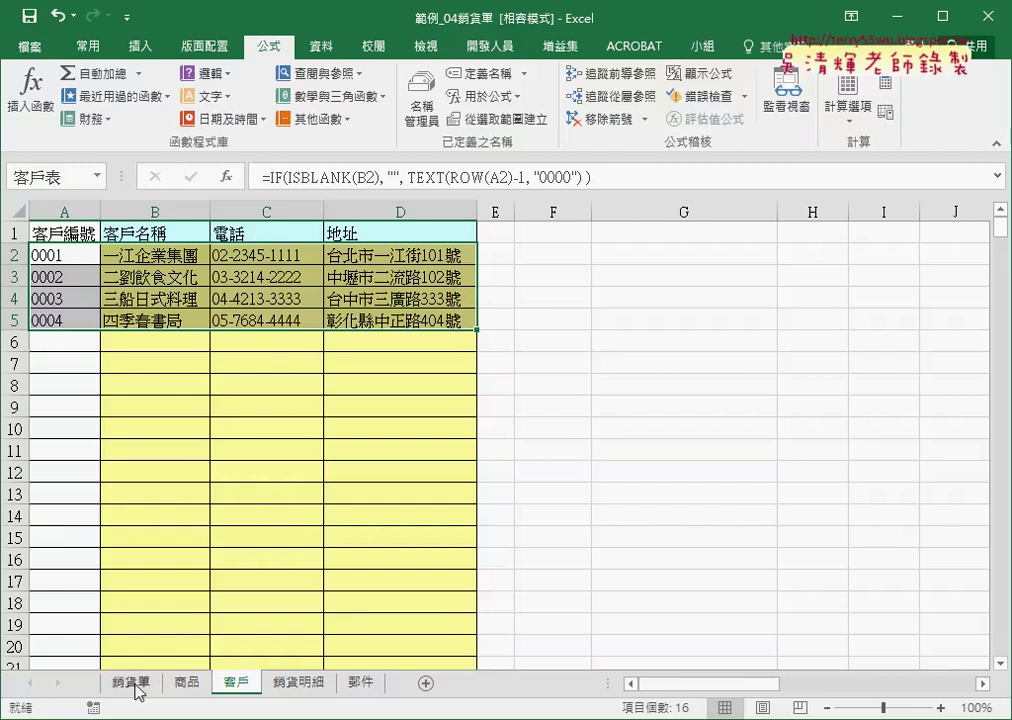
{"action": "left_click", "coordinate": [134, 684]}
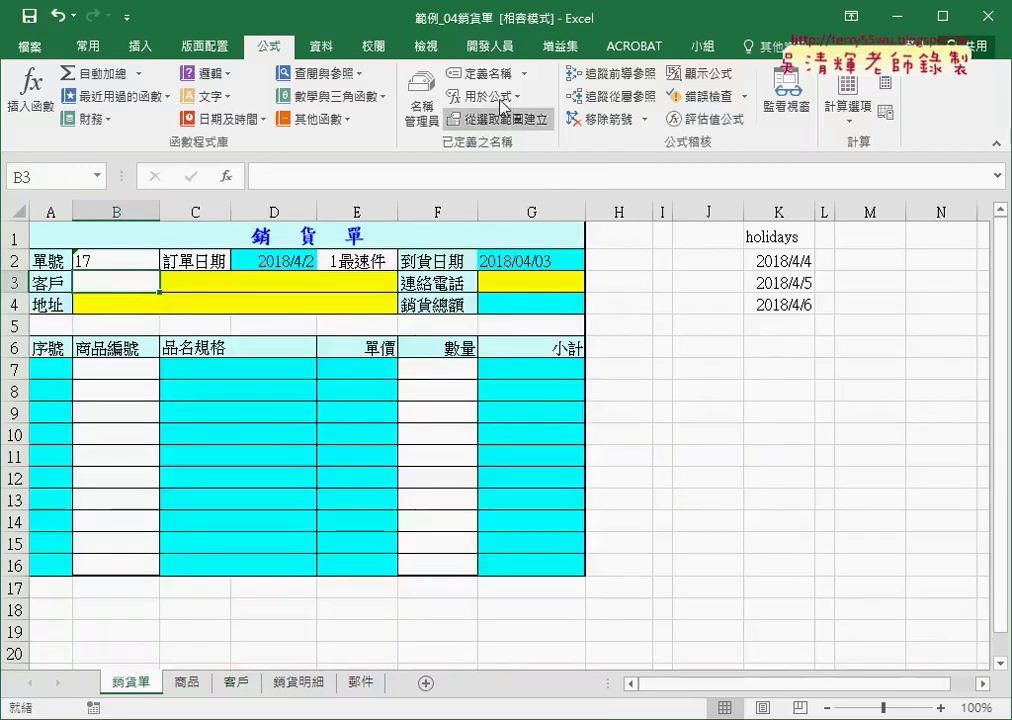
- Give B3 a Data Validation list whose source is the named range =客戶編號
{"action": "left_click", "coordinate": [320, 47]}
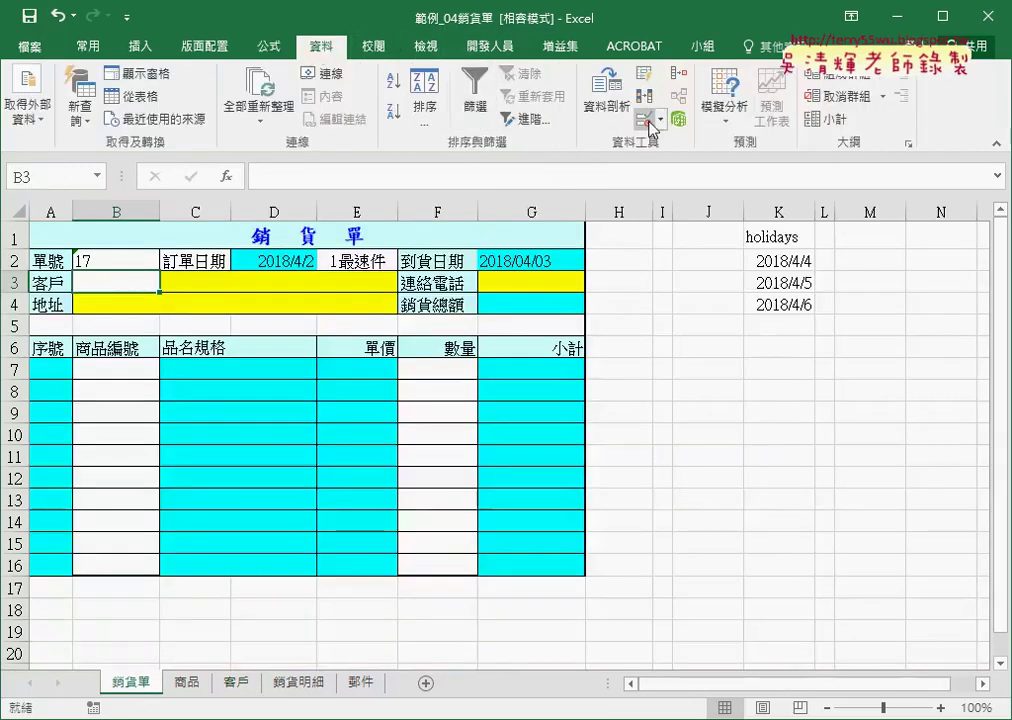
{"action": "left_click", "coordinate": [641, 118]}
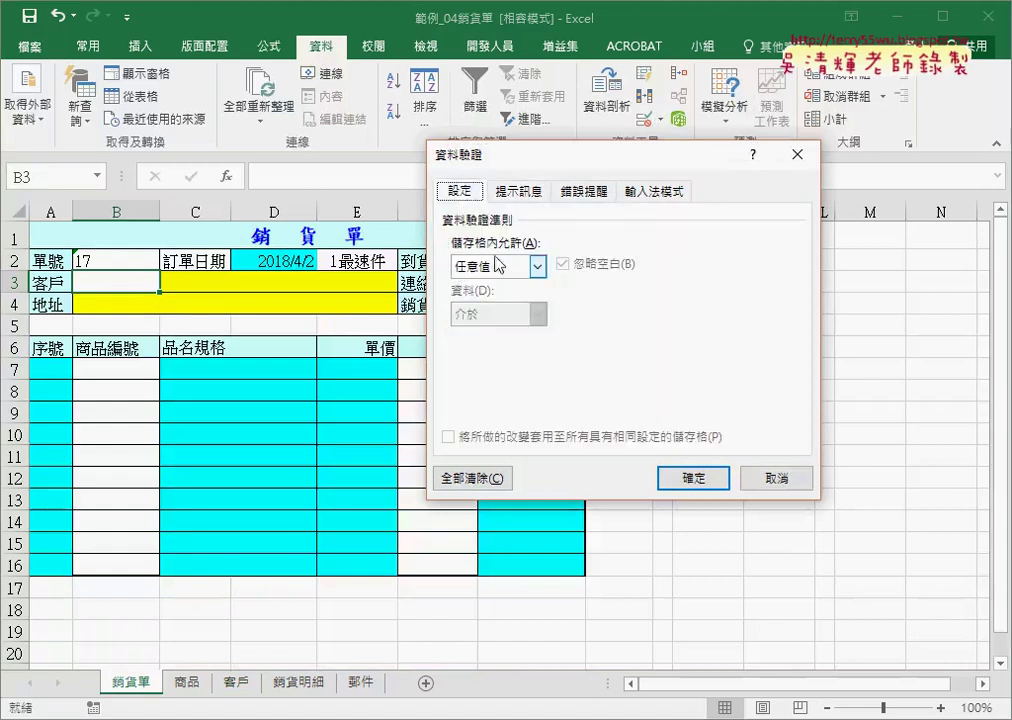
{"action": "left_click", "coordinate": [537, 266]}
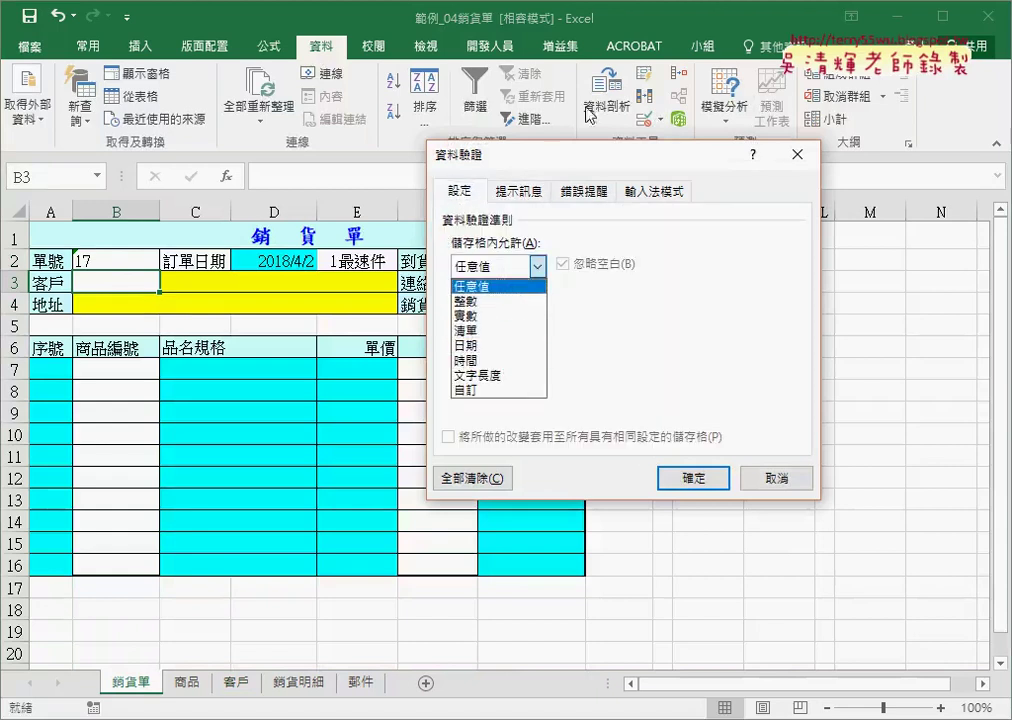
{"action": "left_click", "coordinate": [455, 333]}
{"action": "left_click", "coordinate": [482, 360]}
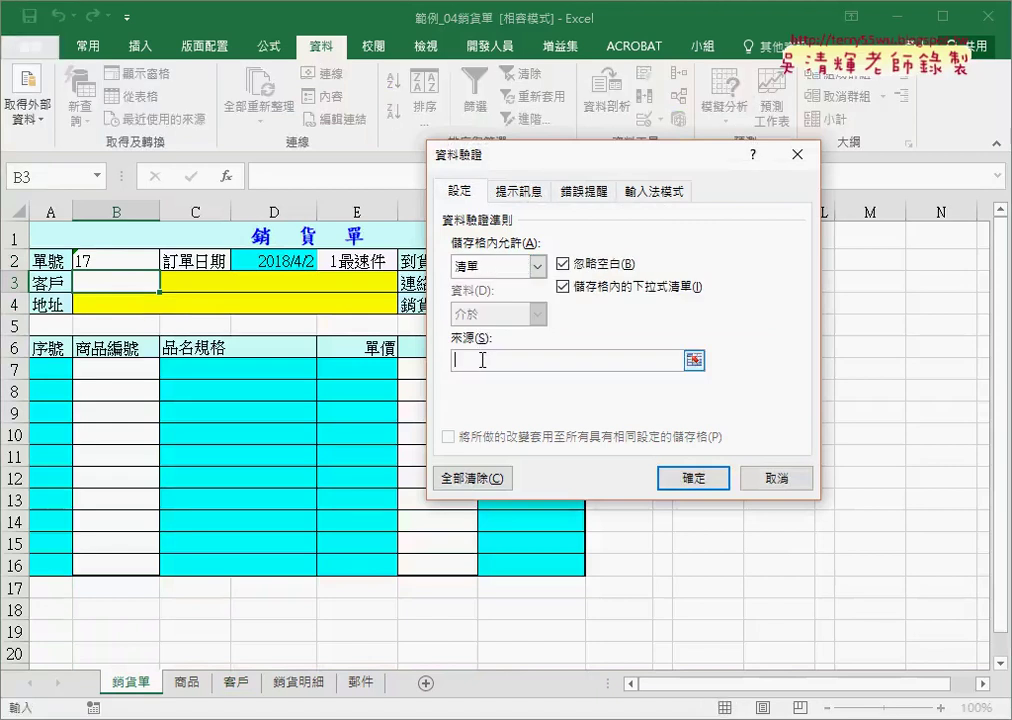
{"action": "key", "text": "F3"}
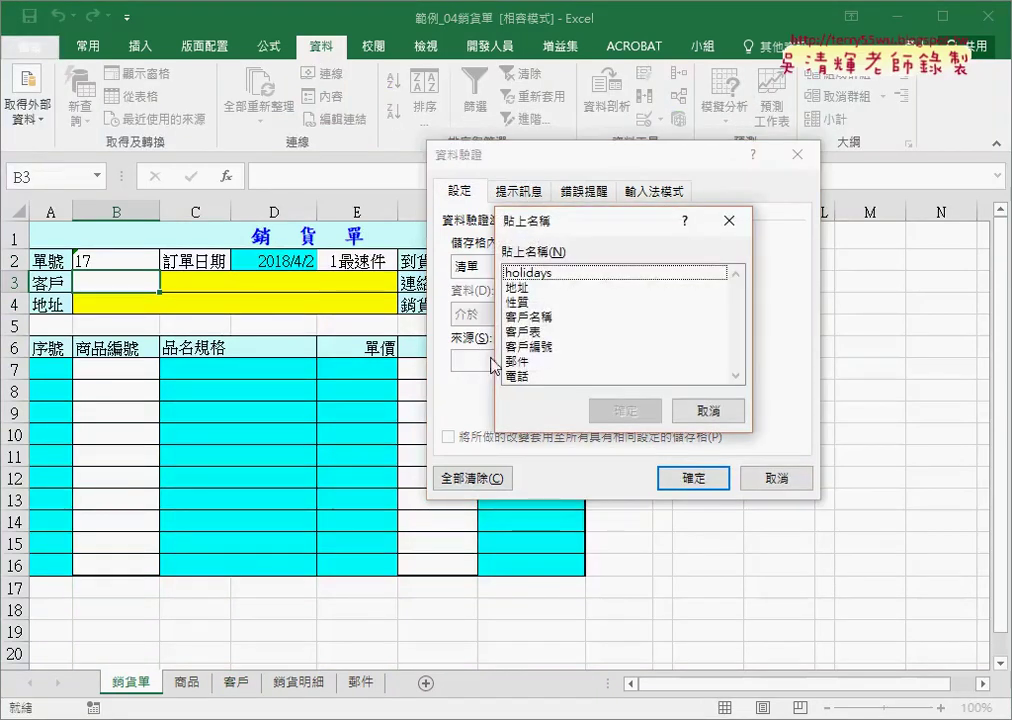
{"action": "left_click", "coordinate": [545, 348]}
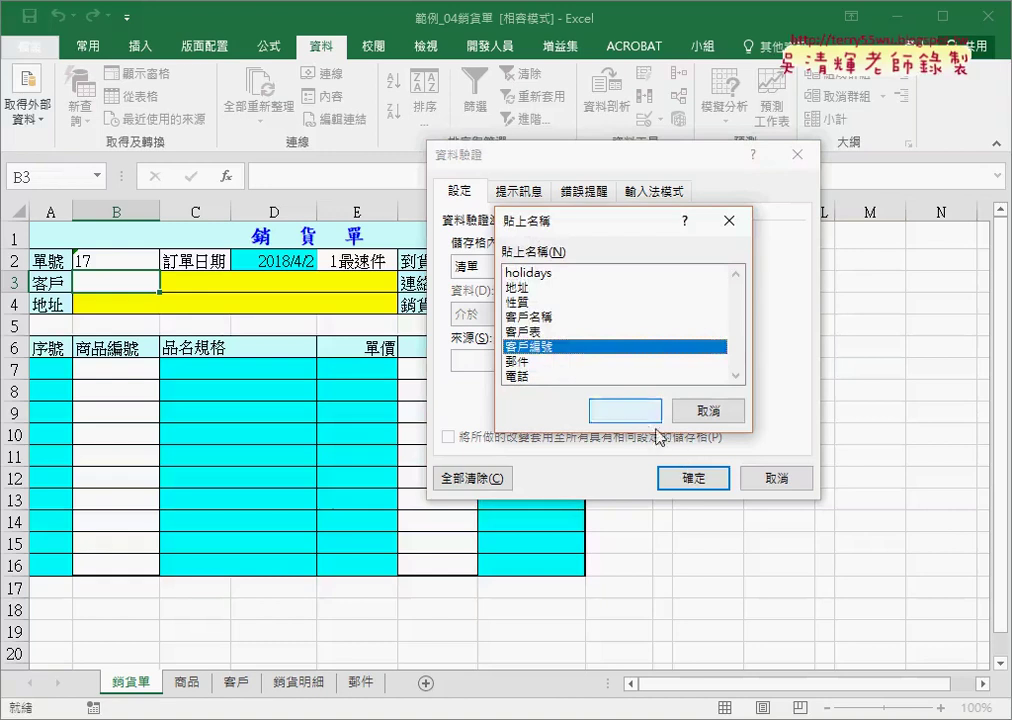
{"action": "left_click", "coordinate": [628, 411]}
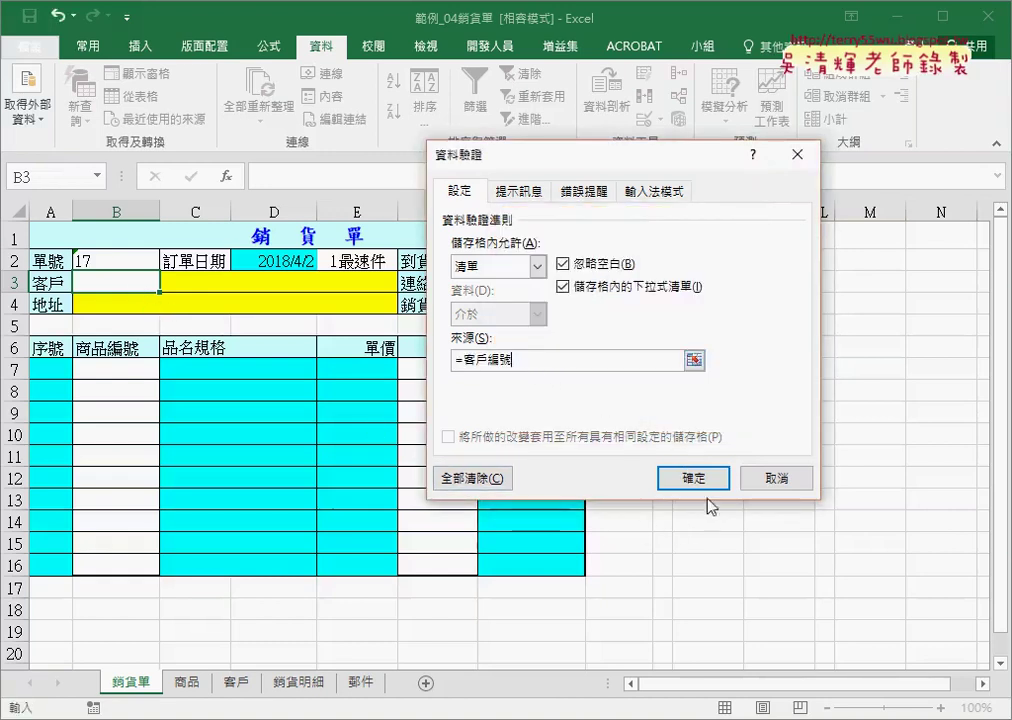
{"action": "left_click", "coordinate": [690, 478]}
- Check B3's dropdown of customer IDs 0001–0004, then select C3
{"action": "left_click", "coordinate": [169, 284]}
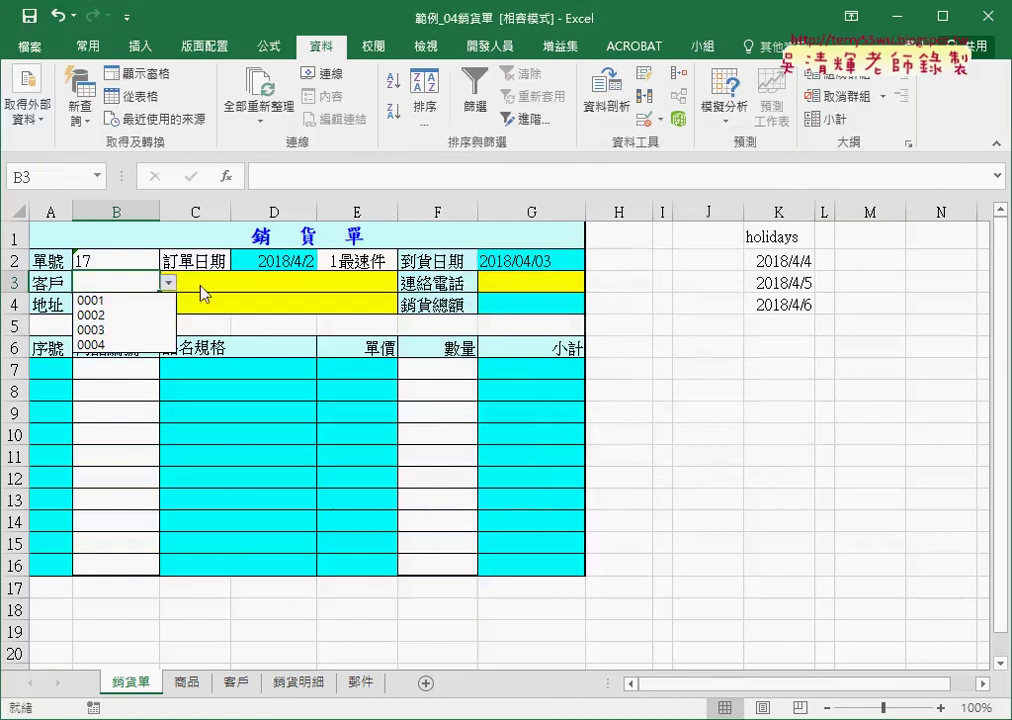
{"action": "left_click", "coordinate": [204, 287]}
{"action": "left_click", "coordinate": [205, 282]}
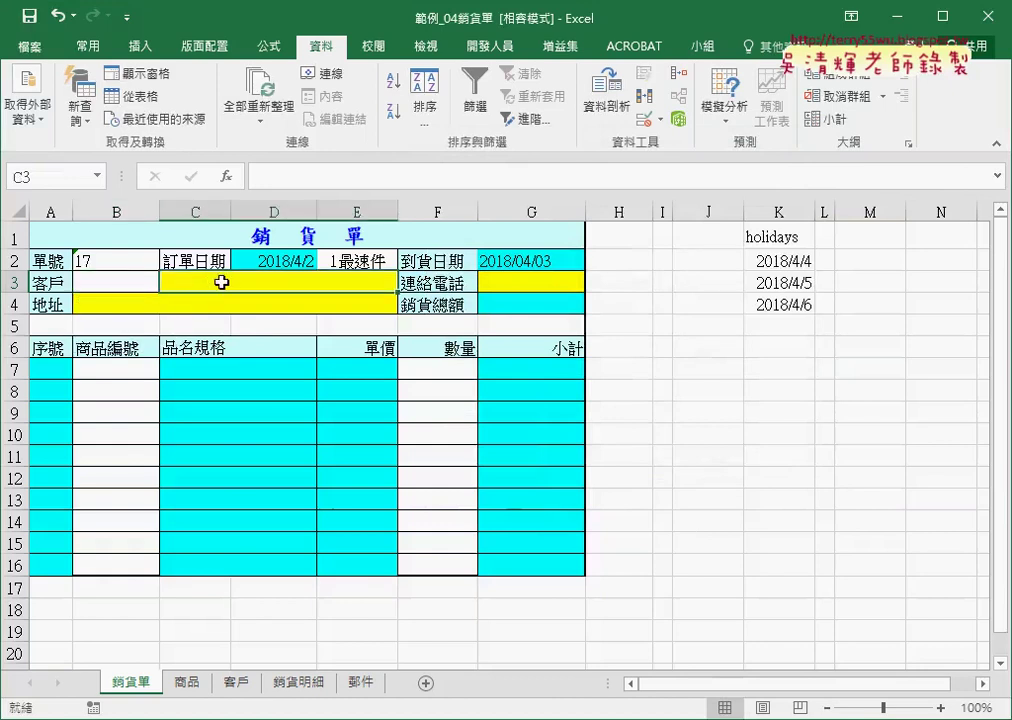
- Start a VLOOKUP in C3 with lookup value B3 and table 客戶表
{"action": "left_click", "coordinate": [227, 176]}
{"action": "left_click", "coordinate": [600, 227]}
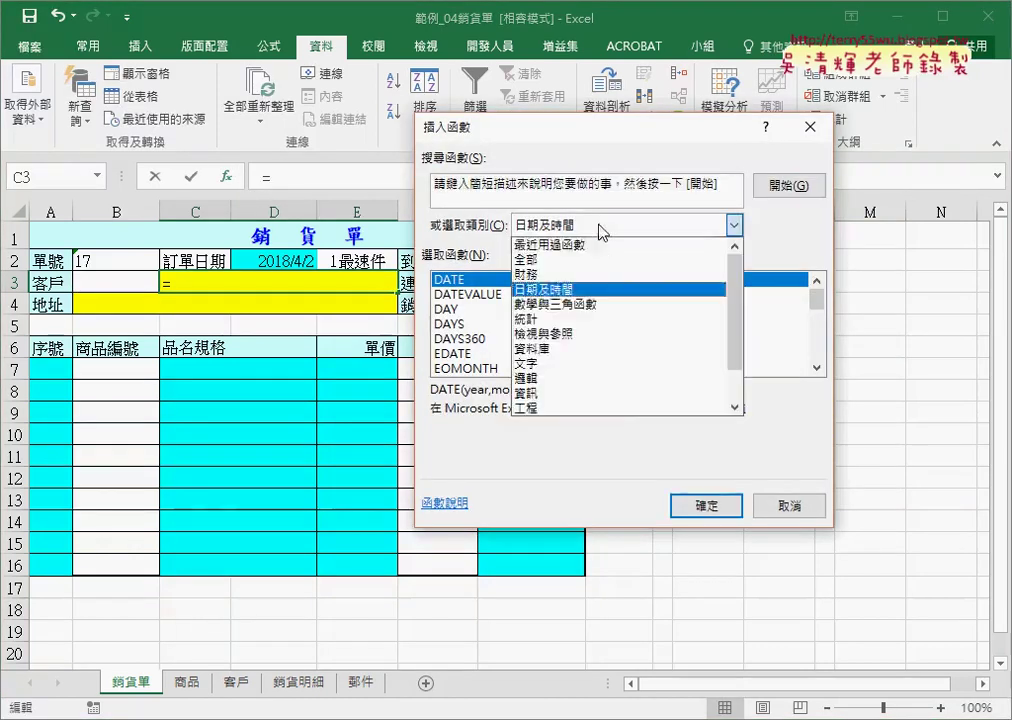
{"action": "left_click", "coordinate": [566, 246]}
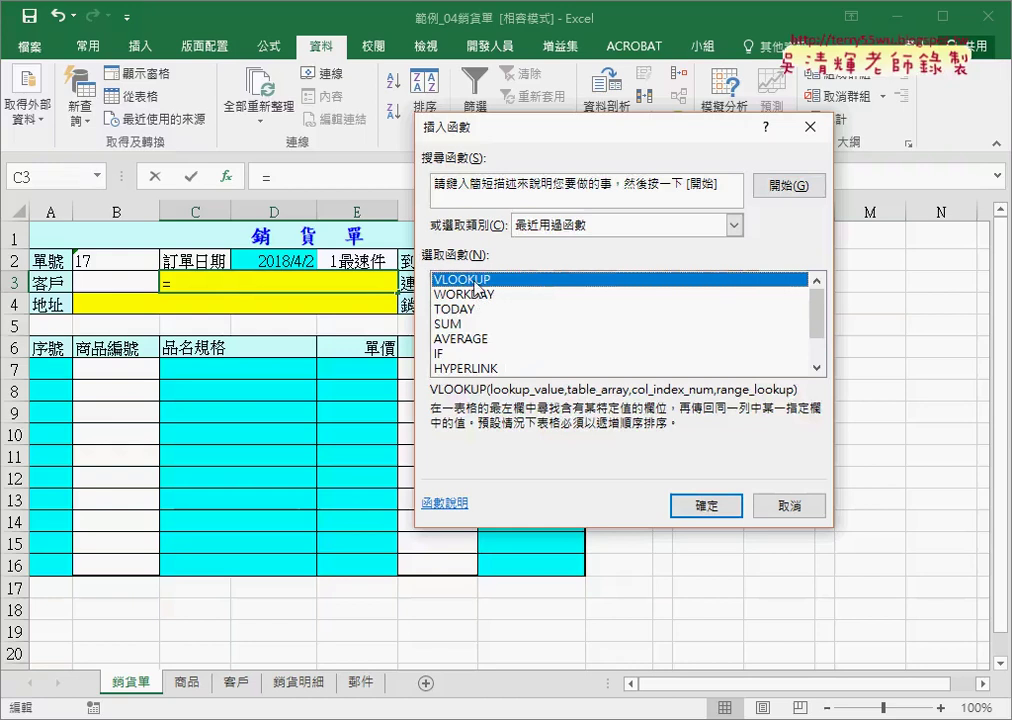
{"action": "double_click", "coordinate": [470, 281]}
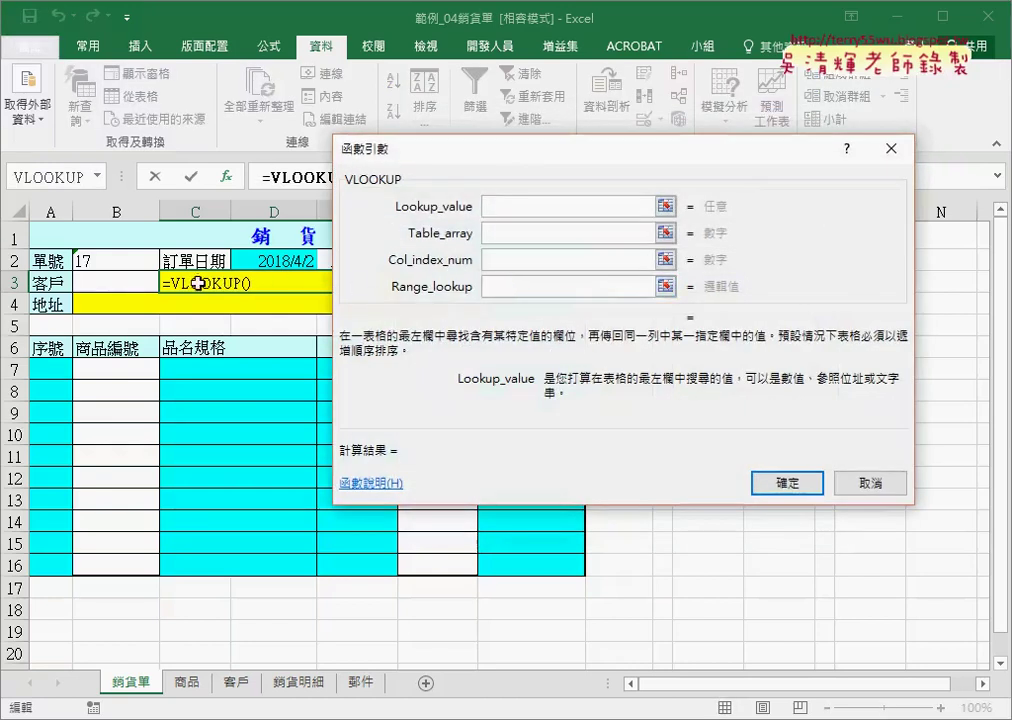
{"action": "left_click", "coordinate": [111, 282]}
{"action": "left_click", "coordinate": [501, 234]}
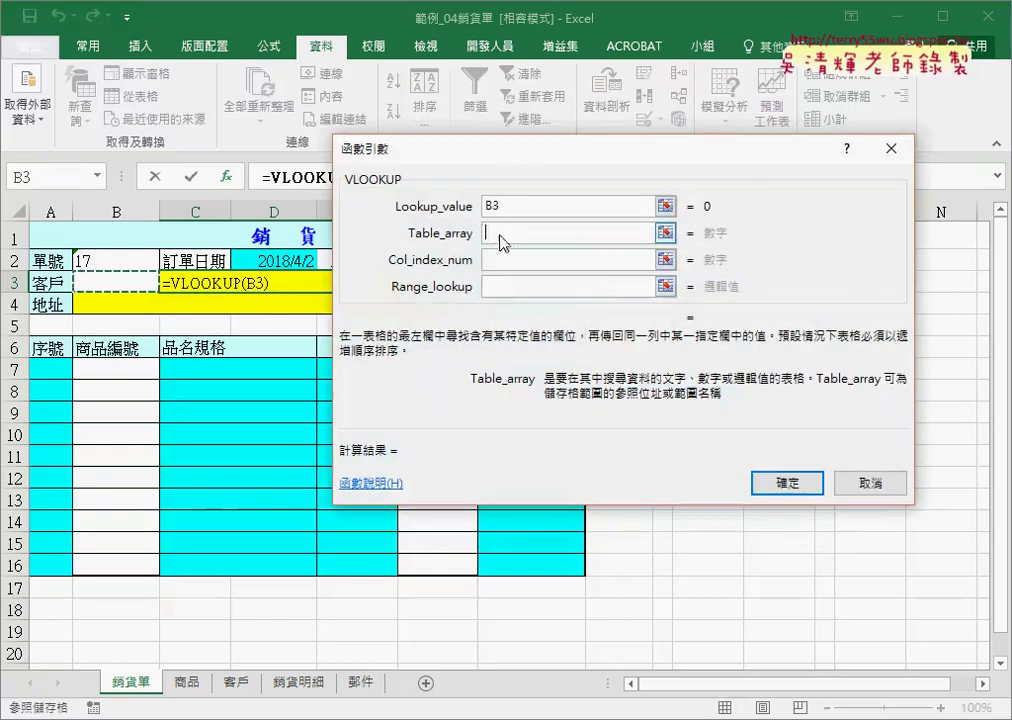
{"action": "key", "text": "F3"}
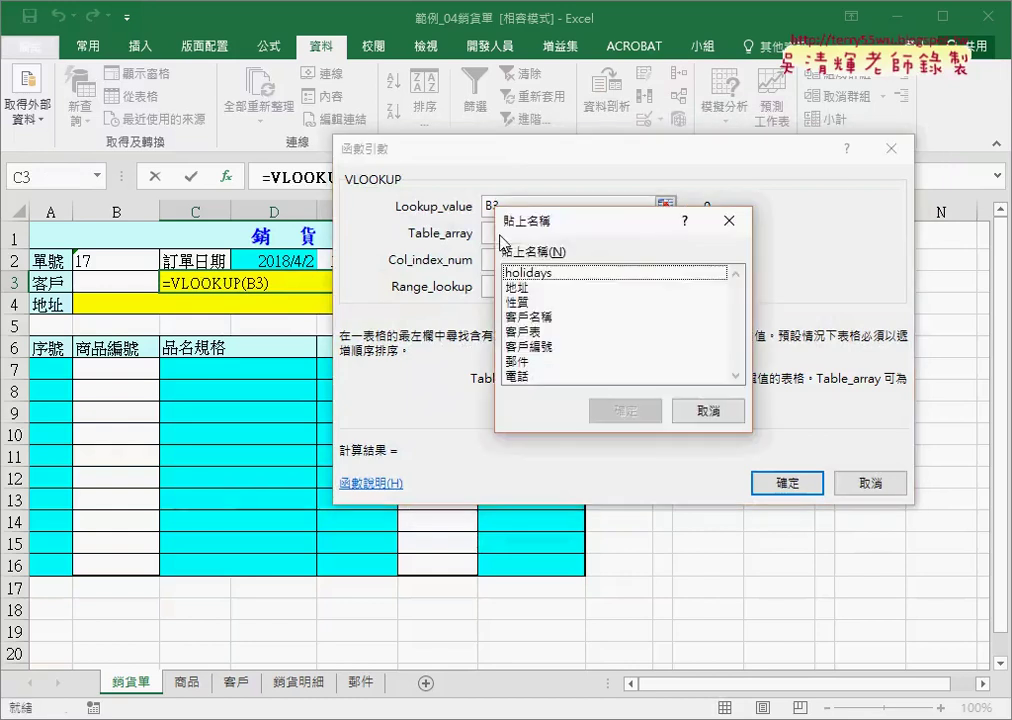
{"action": "left_click", "coordinate": [523, 331]}
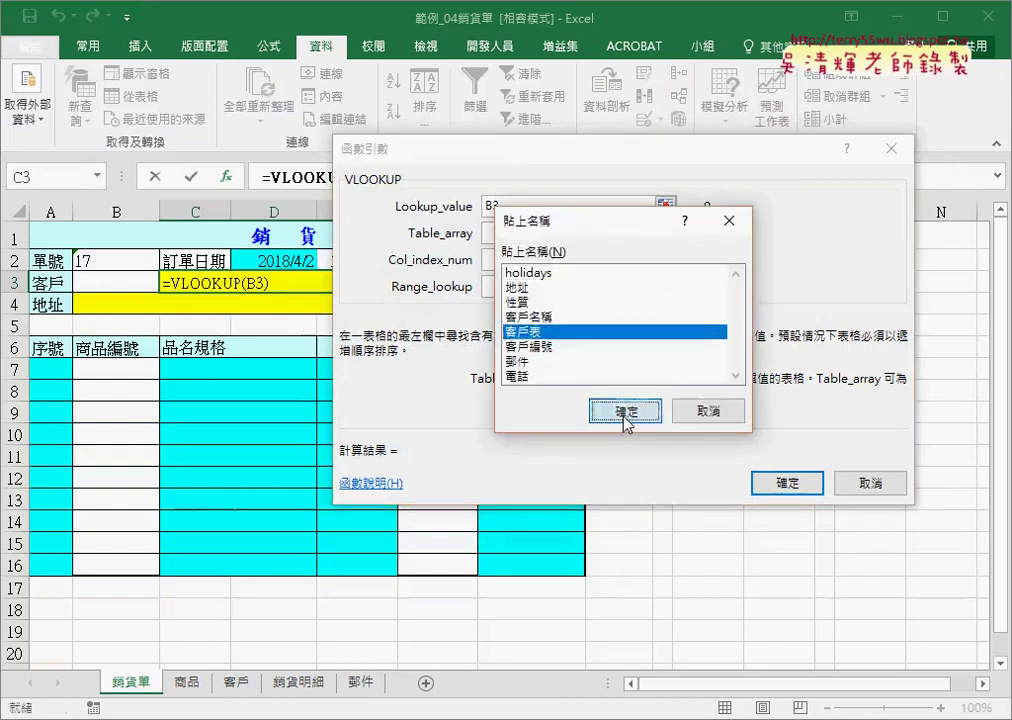
{"action": "left_click", "coordinate": [626, 413]}
- Finish the VLOOKUP with column index 2 and exact match 0
{"action": "left_click", "coordinate": [507, 261]}
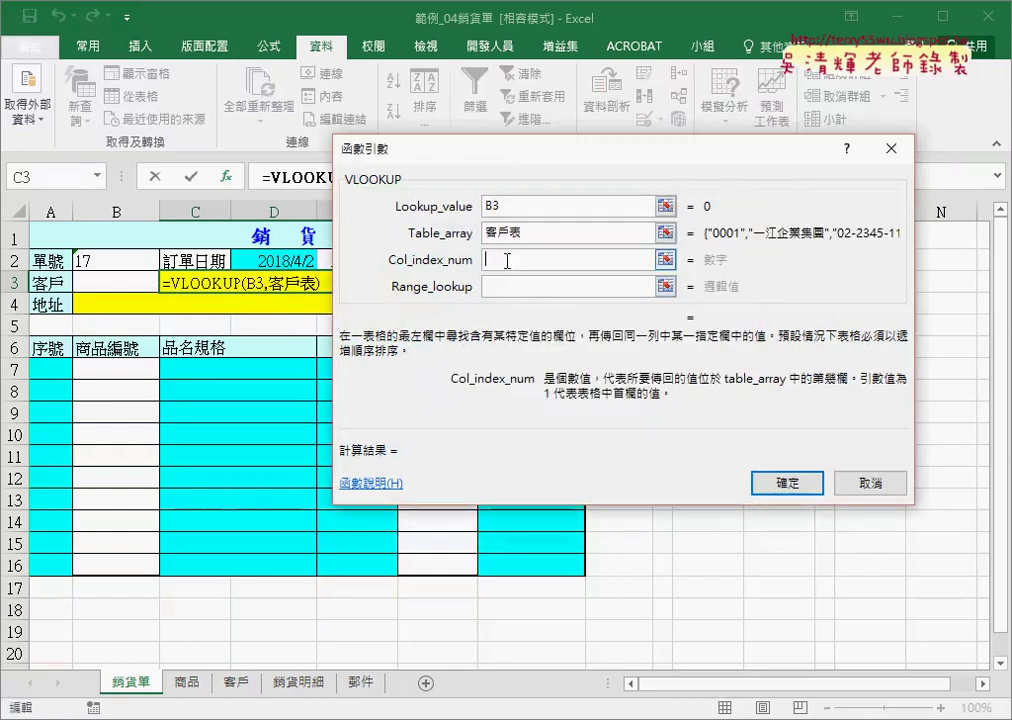
{"action": "left_click", "coordinate": [540, 233]}
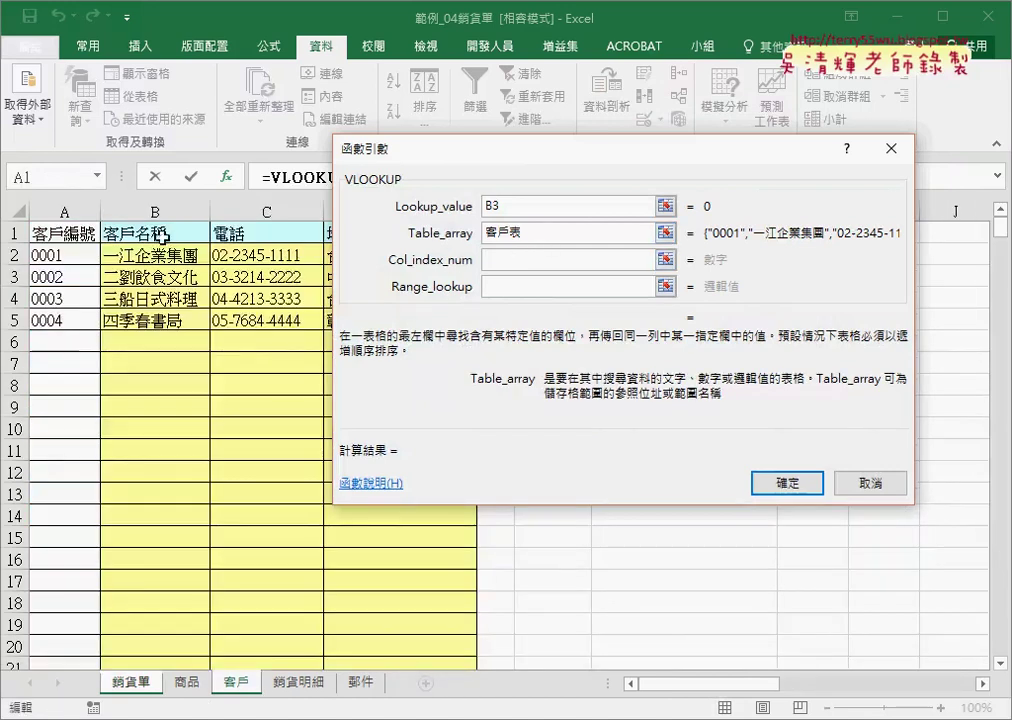
{"action": "left_click", "coordinate": [511, 258]}
{"action": "type", "text": "2"}
{"action": "left_click", "coordinate": [528, 285]}
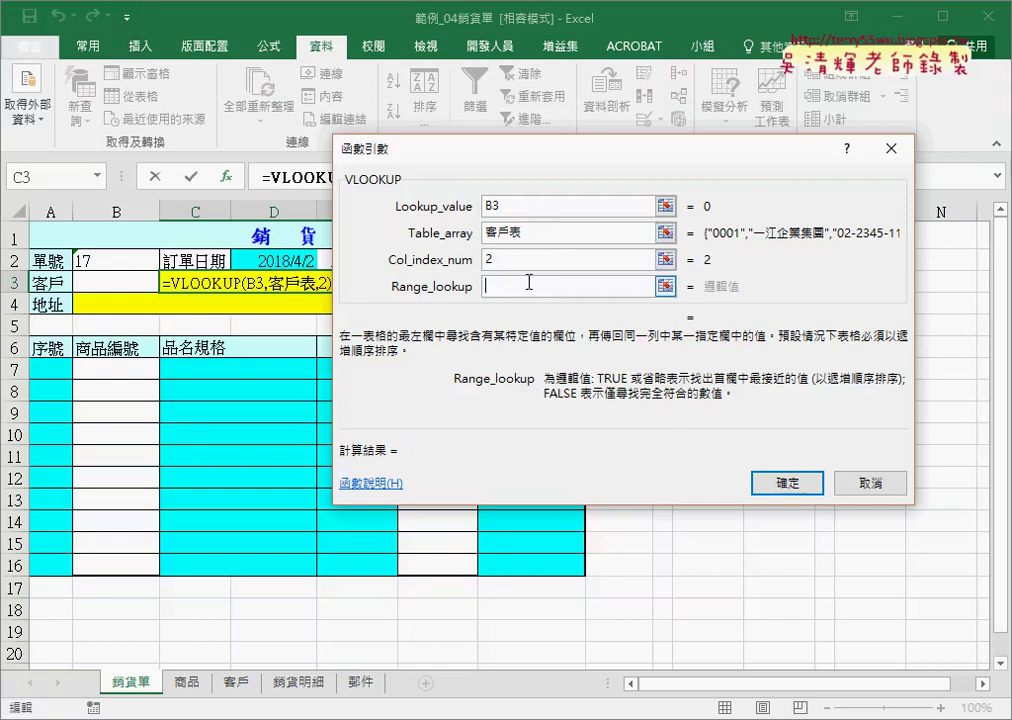
{"action": "type", "text": "0"}
{"action": "left_click", "coordinate": [795, 487]}
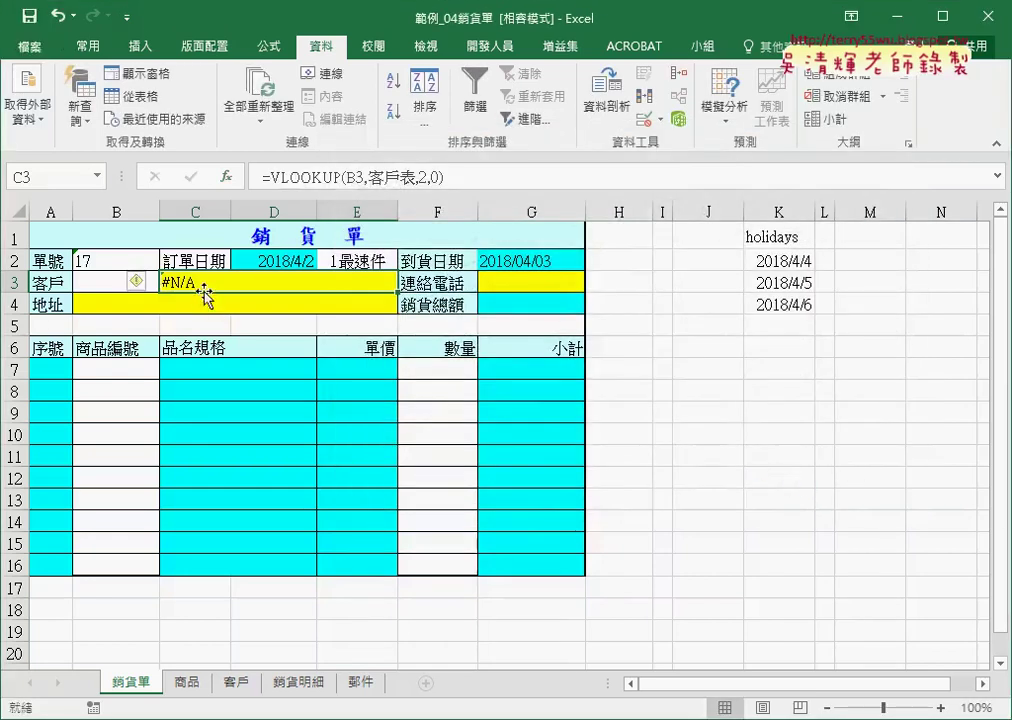
- Choose customer 0001 in B3 to show 一江企業集團, then select C3's formula text to copy it
{"action": "left_click", "coordinate": [106, 282]}
{"action": "left_click", "coordinate": [167, 283]}
{"action": "left_click", "coordinate": [110, 298]}
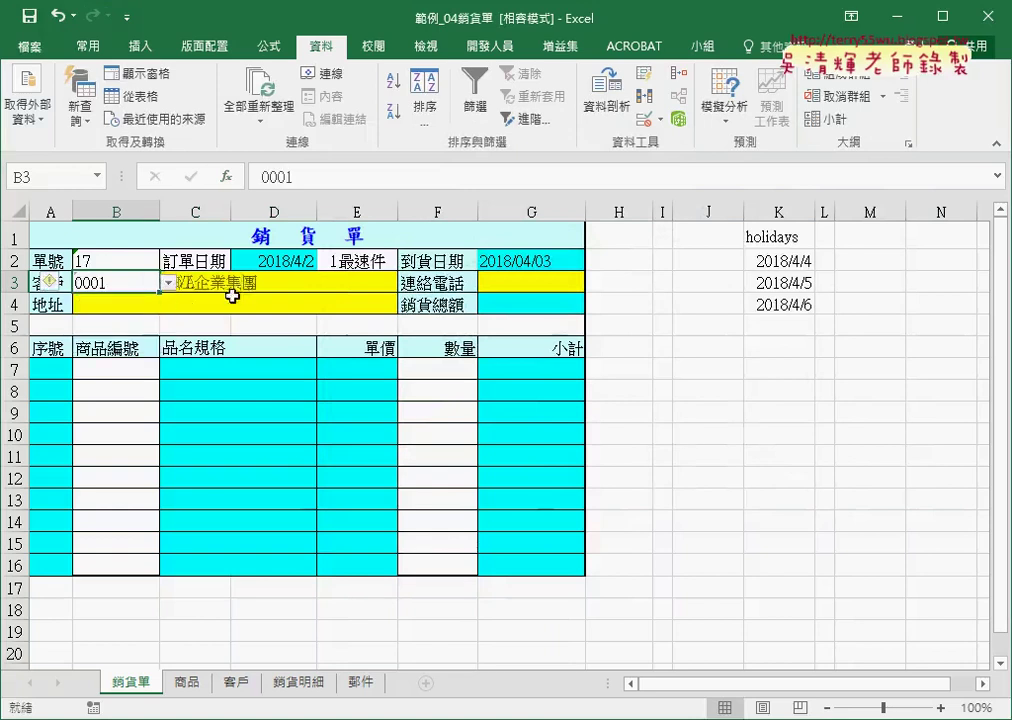
{"action": "left_click", "coordinate": [238, 284]}
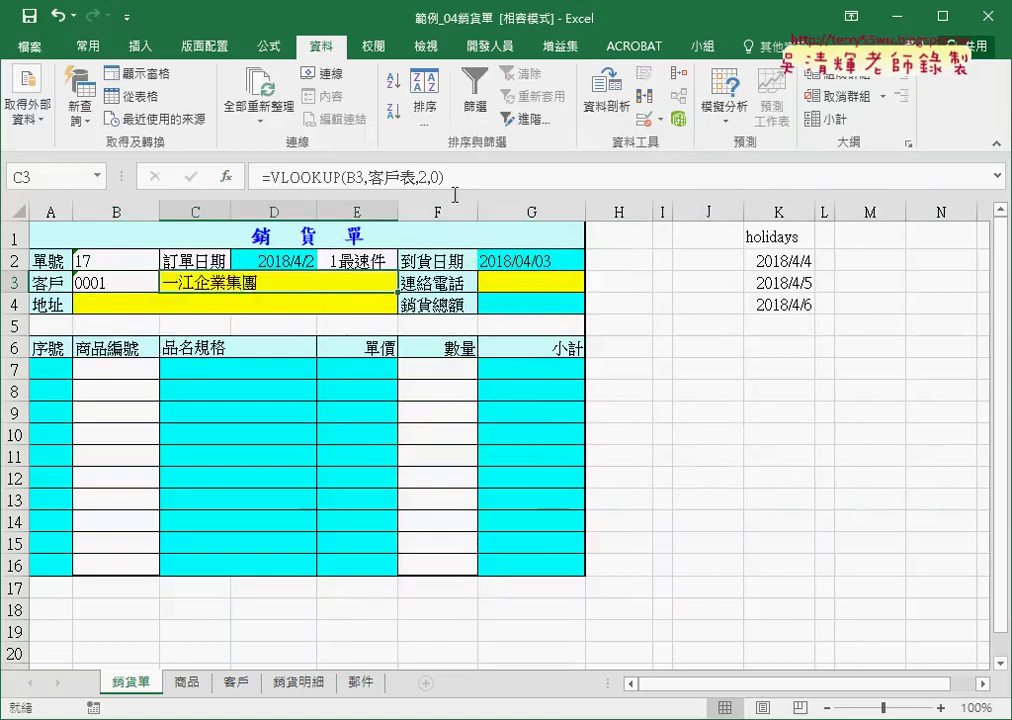
{"action": "left_click_drag", "start_coordinate": [452, 180], "coordinate": [258, 177]}
{"action": "key", "text": "ctrl+c"}
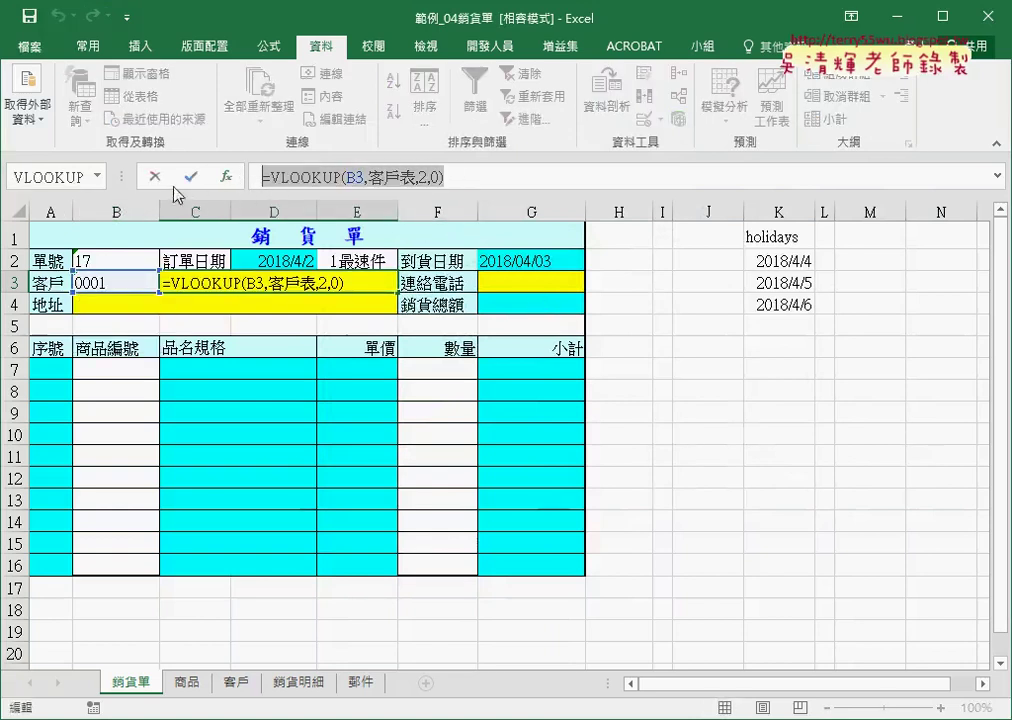
{"action": "key", "text": "Escape"}
{"action": "left_click", "coordinate": [522, 285]}
{"action": "left_click", "coordinate": [320, 170]}
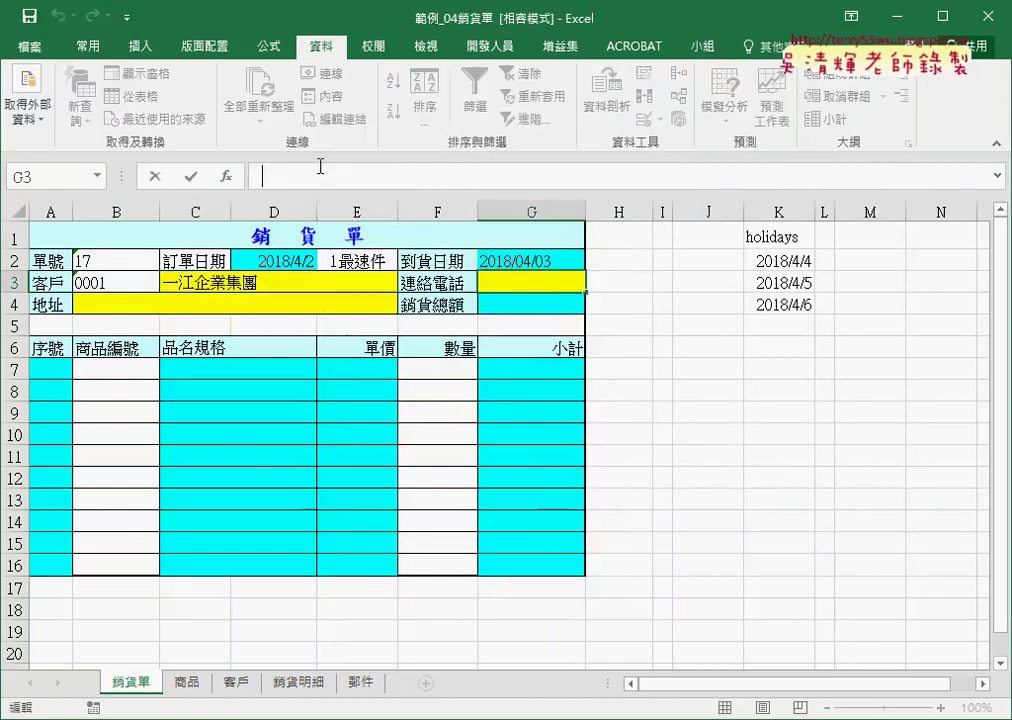
{"action": "key", "text": "ctrl+v"}
{"action": "left_click", "coordinate": [427, 177]}
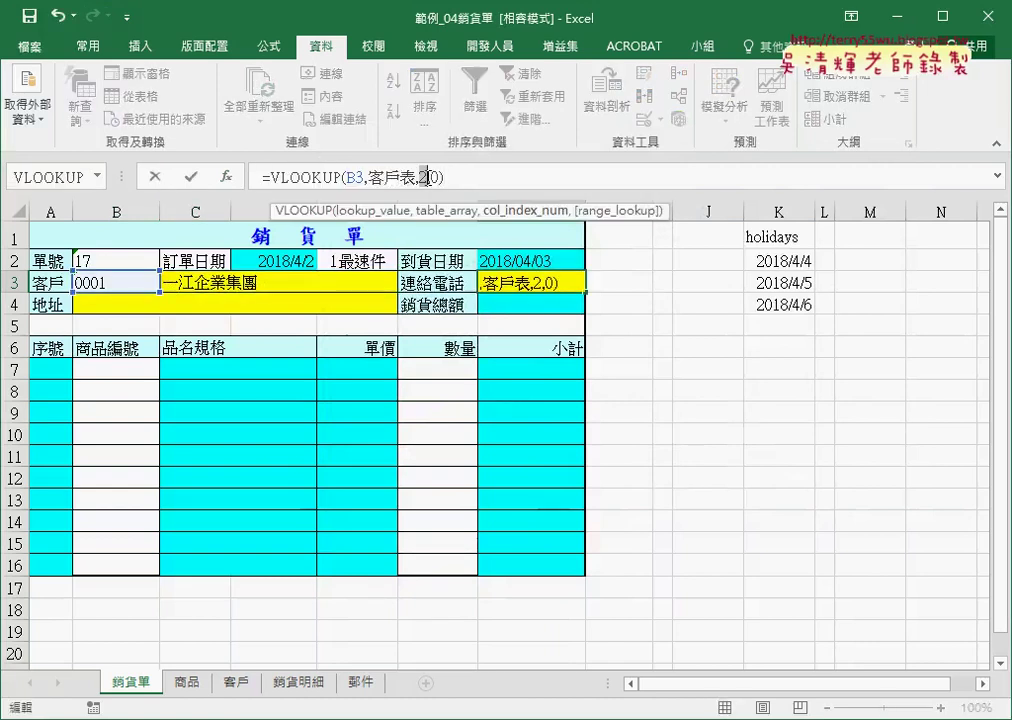
{"action": "double_click", "coordinate": [425, 177]}
{"action": "type", "text": "3"}
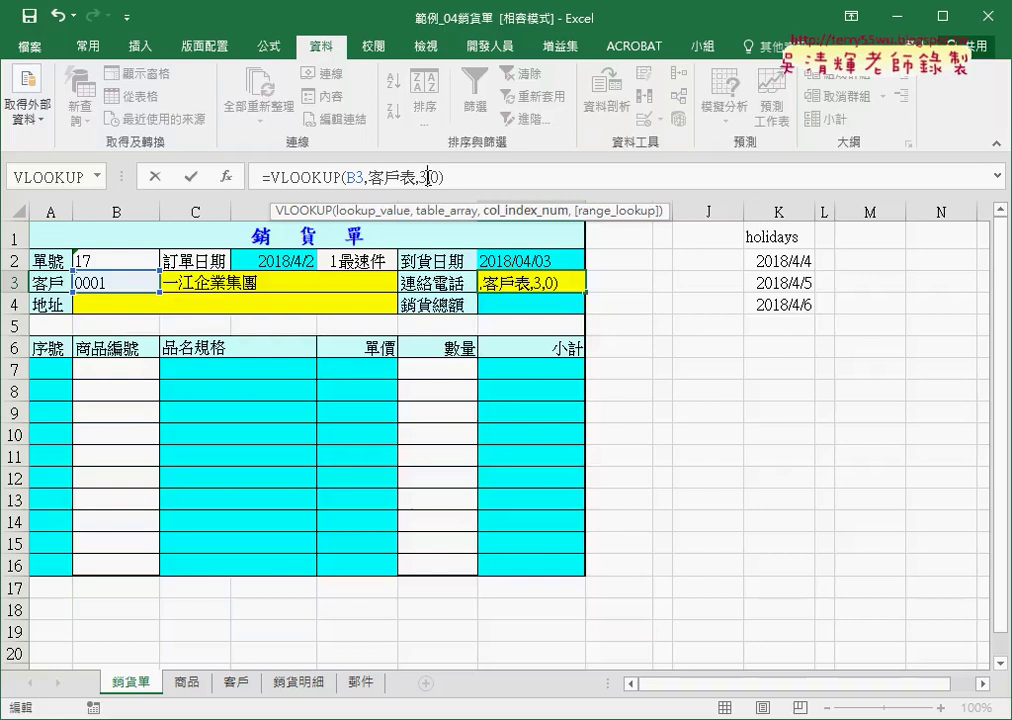
{"action": "left_click", "coordinate": [190, 177]}
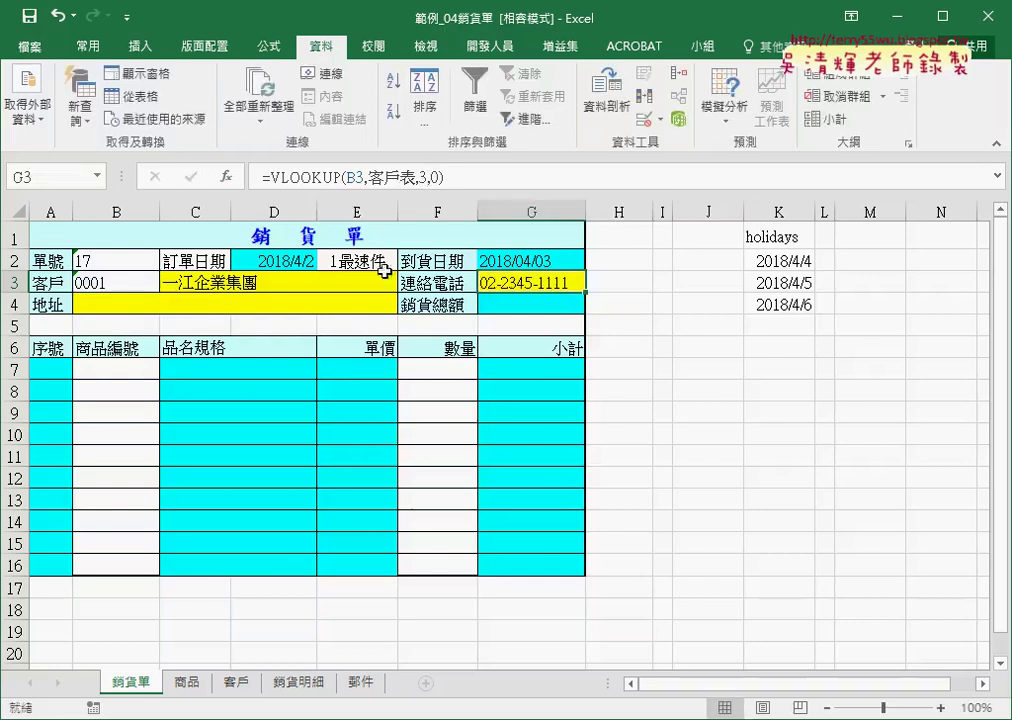
{"action": "left_click", "coordinate": [138, 306]}
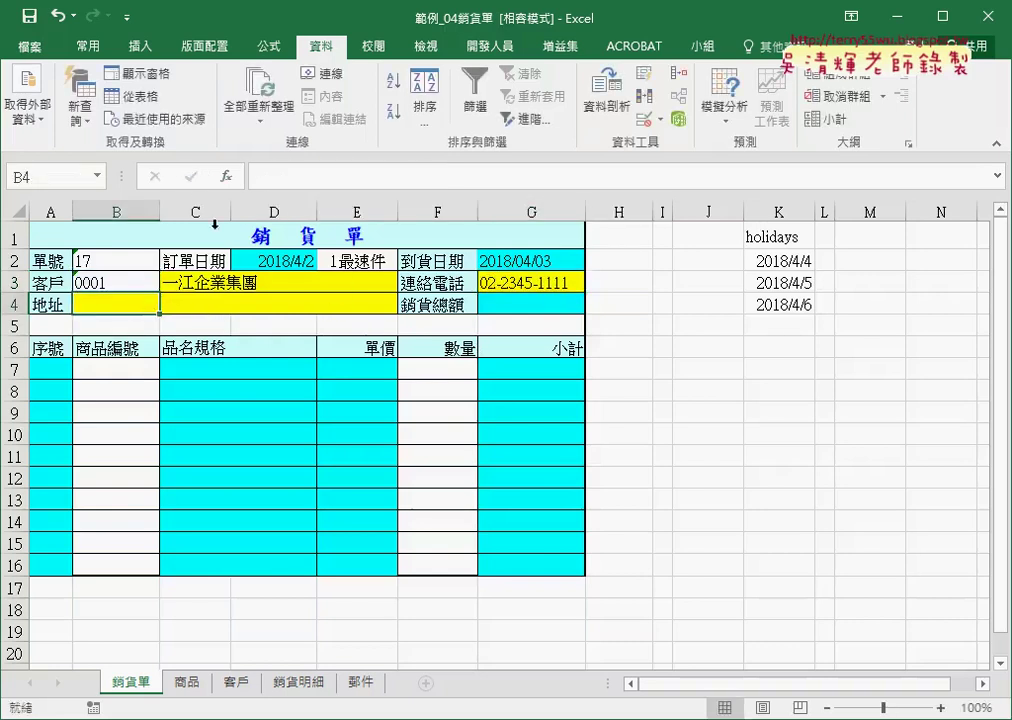
- Paste the lookup formula into B4 and change its column index to 4 for the address
{"action": "right_click", "coordinate": [271, 176]}
{"action": "left_click", "coordinate": [245, 196]}
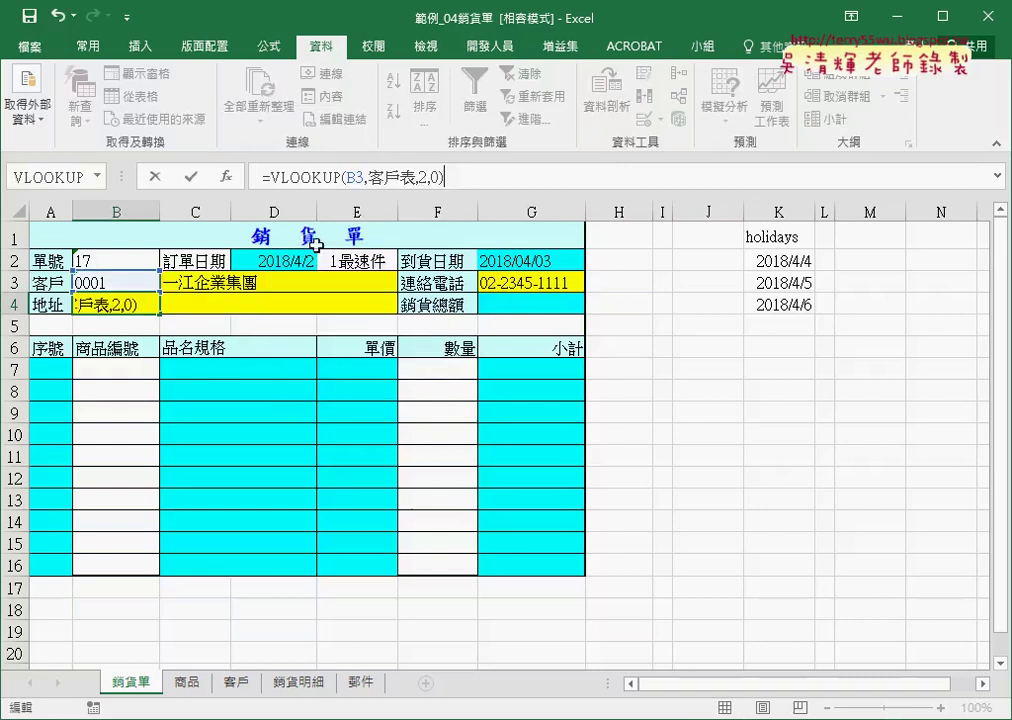
{"action": "left_click", "coordinate": [423, 176]}
{"action": "type", "text": "4"}
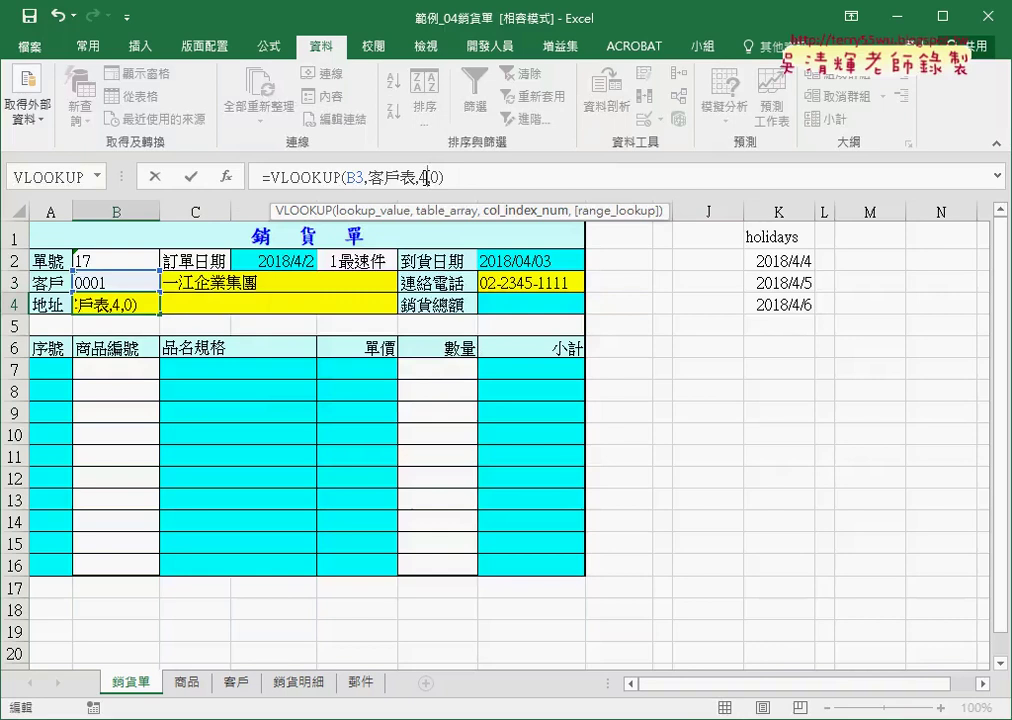
{"action": "left_click", "coordinate": [193, 177]}
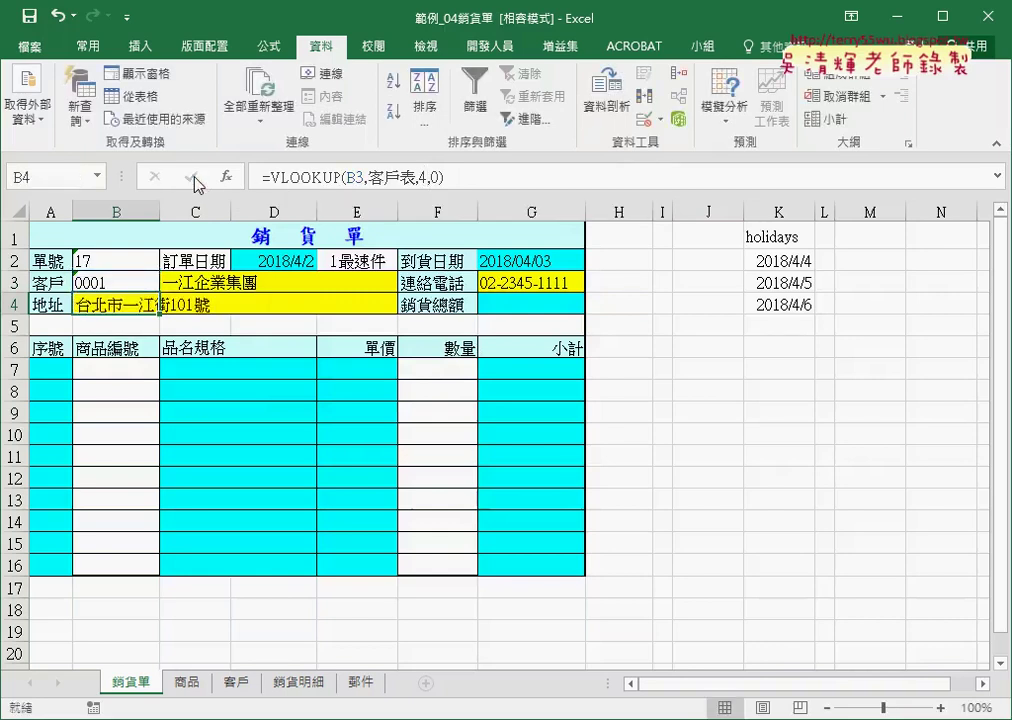
- Try customers 0002, 0003 and 0001 in B3, then clear B3 so the lookups show #N/A
{"action": "left_click", "coordinate": [167, 283]}
{"action": "left_click", "coordinate": [140, 312]}
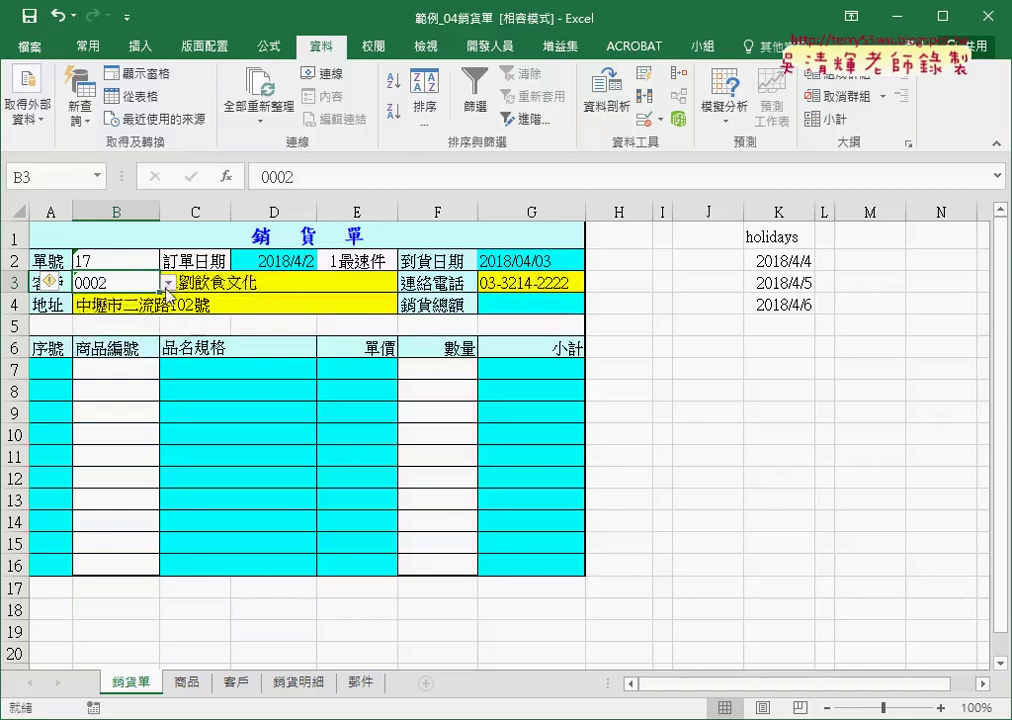
{"action": "left_click", "coordinate": [167, 283]}
{"action": "left_click", "coordinate": [145, 327]}
{"action": "left_click", "coordinate": [167, 283]}
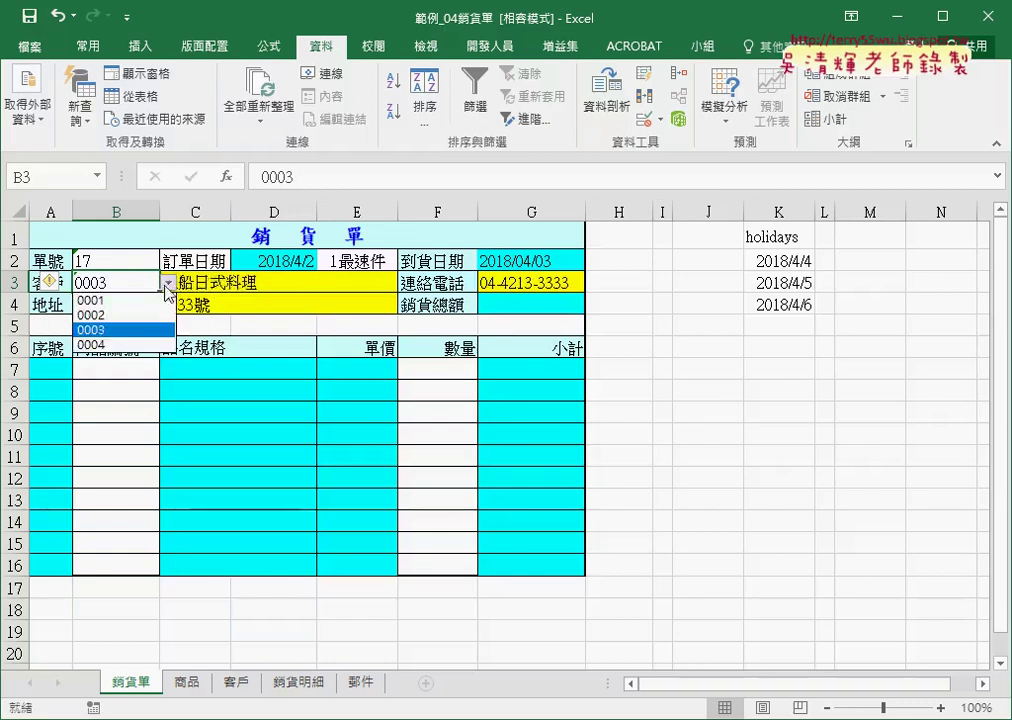
{"action": "left_click", "coordinate": [135, 297]}
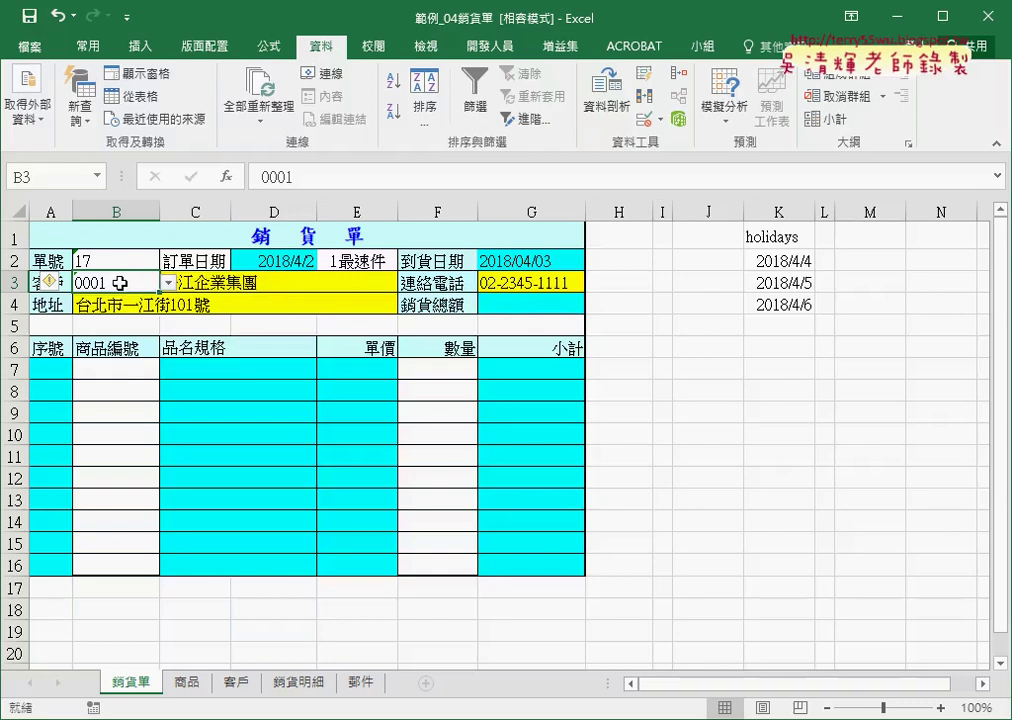
{"action": "key", "text": "Delete"}
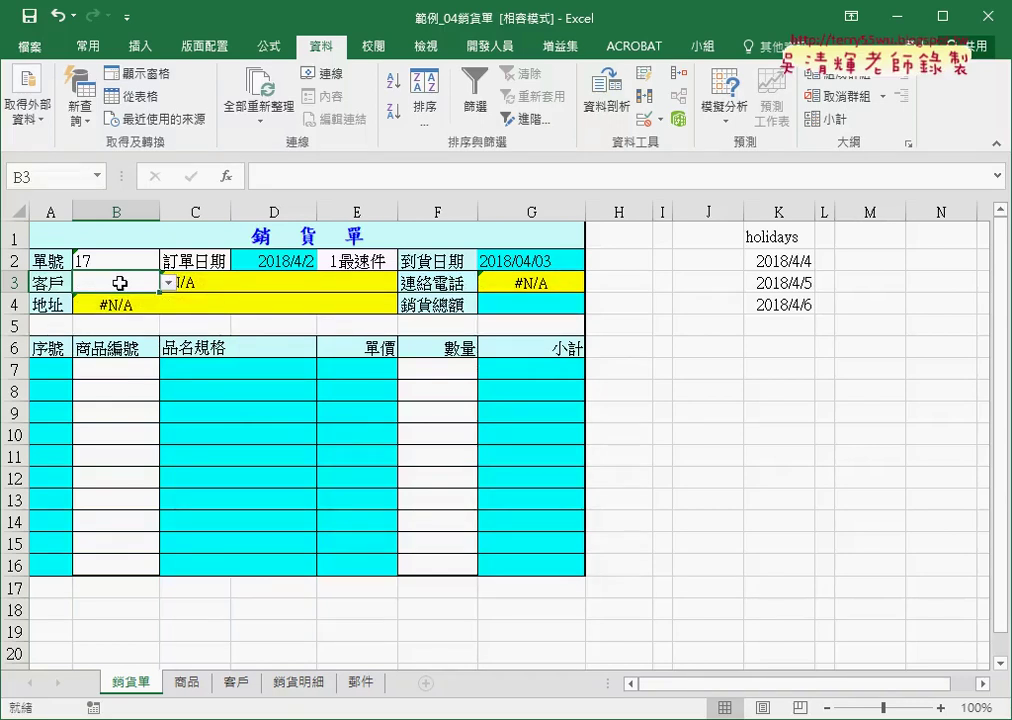
- Cut the VLOOKUP(B3,客戶表,2,0) out of C3's formula, leaving =, and open Insert Function's categories
{"action": "left_click", "coordinate": [180, 283]}
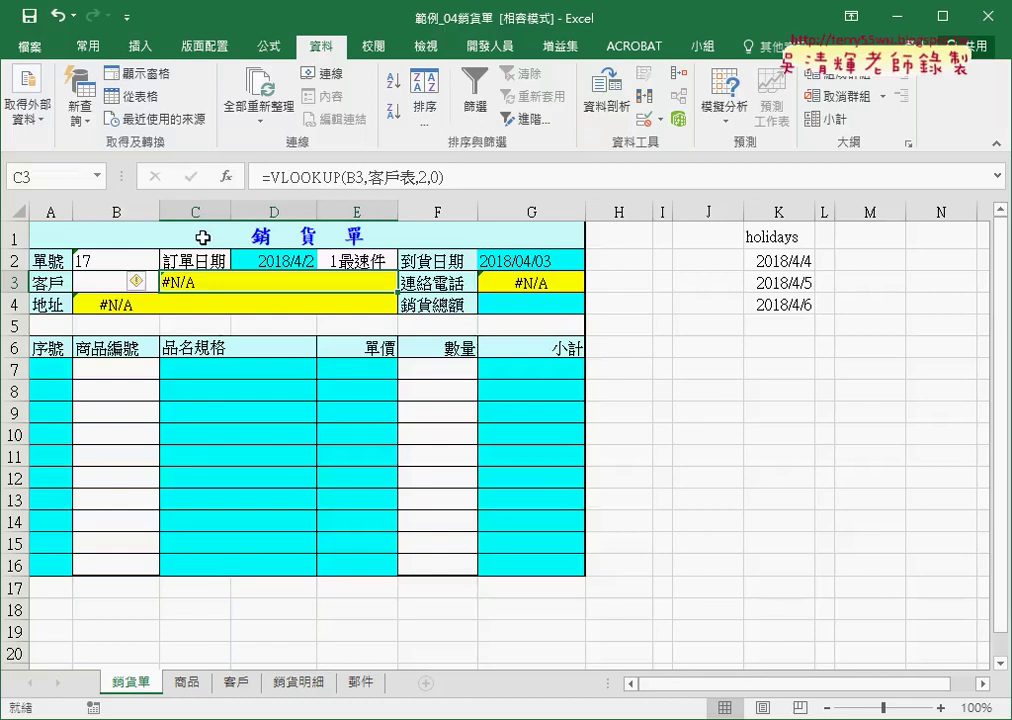
{"action": "left_click", "coordinate": [100, 283]}
{"action": "left_click", "coordinate": [175, 283]}
{"action": "left_click", "coordinate": [268, 177]}
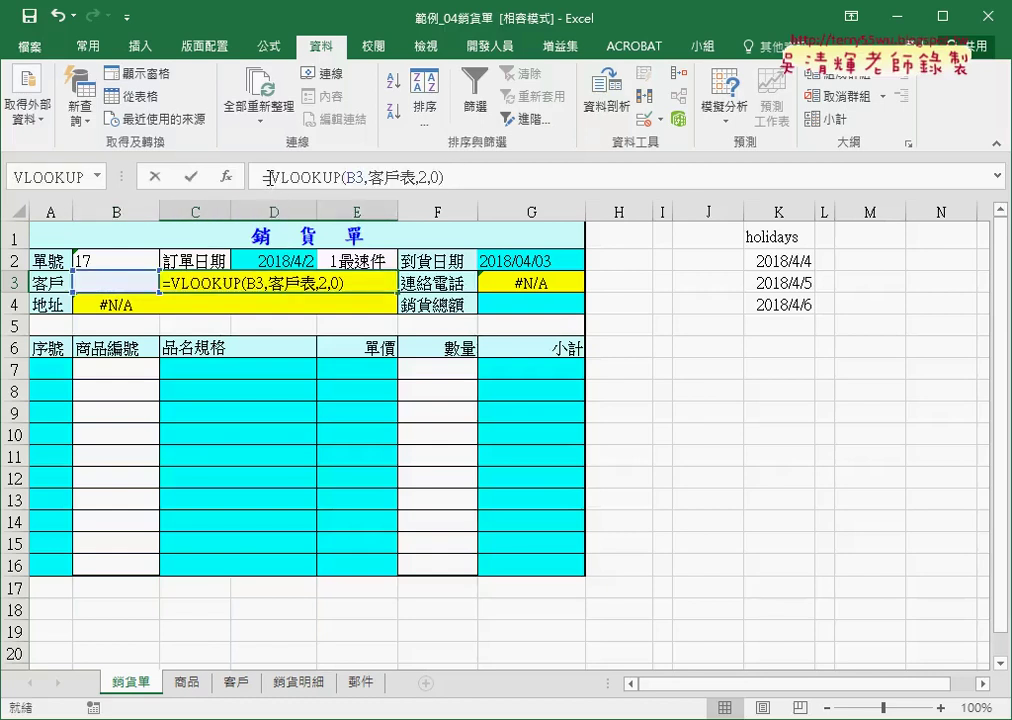
{"action": "left_click_drag", "start_coordinate": [264, 177], "coordinate": [443, 177]}
{"action": "right_click", "coordinate": [411, 178]}
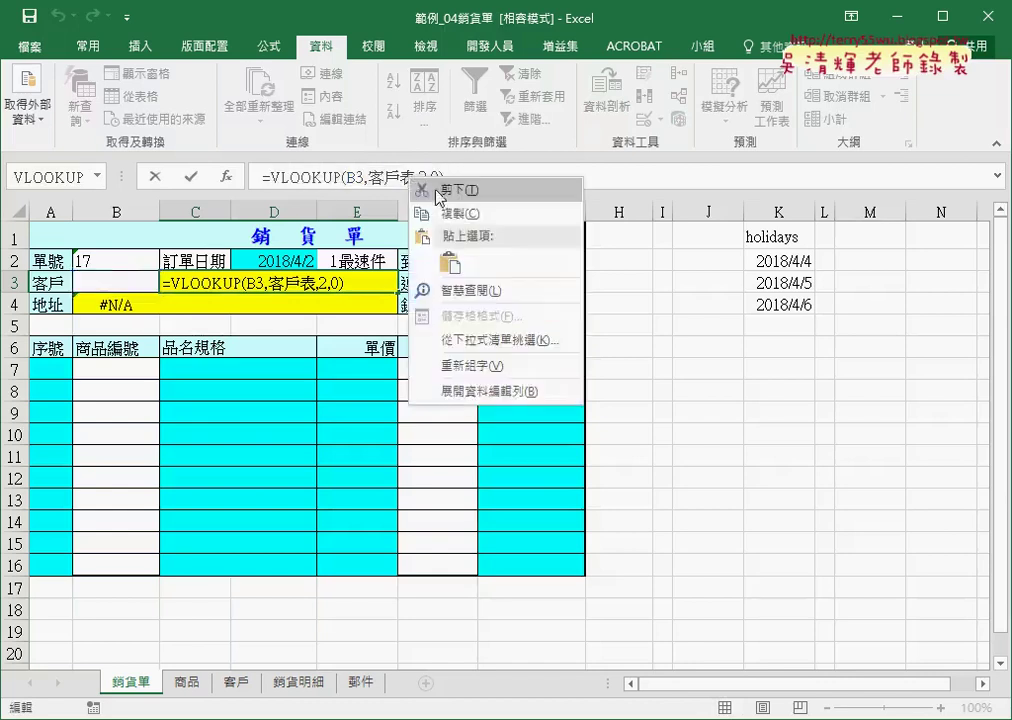
{"action": "left_click", "coordinate": [439, 196]}
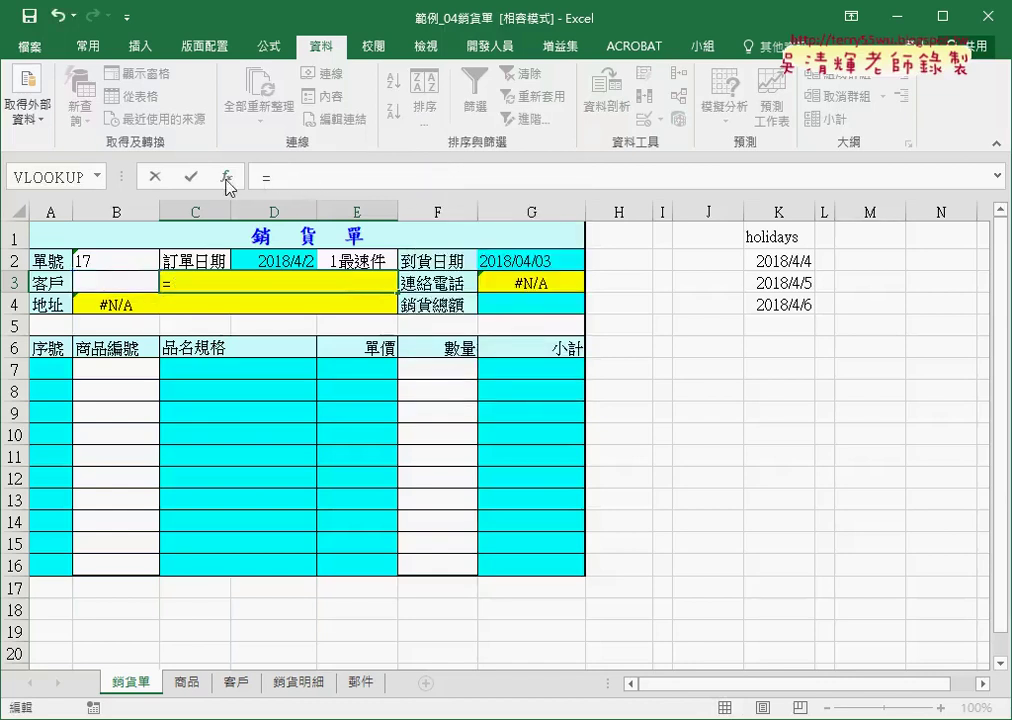
{"action": "left_click", "coordinate": [227, 177]}
{"action": "left_click", "coordinate": [734, 225]}
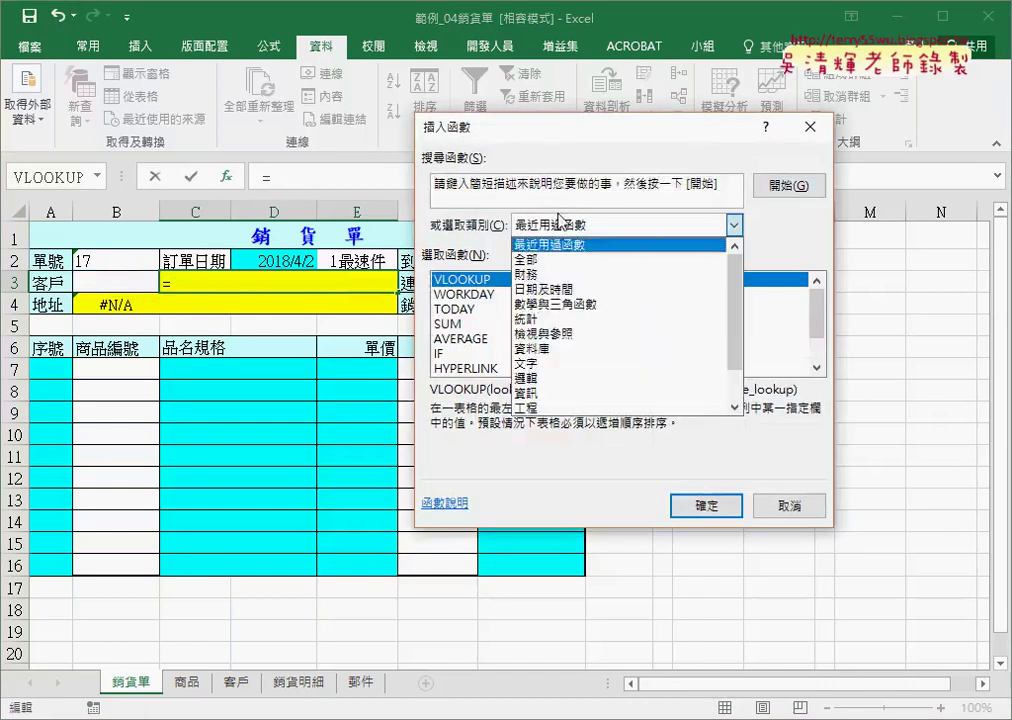
- Insert an IF function in C3 with logical test B3=""
{"action": "left_click", "coordinate": [565, 378]}
{"action": "double_click", "coordinate": [445, 309]}
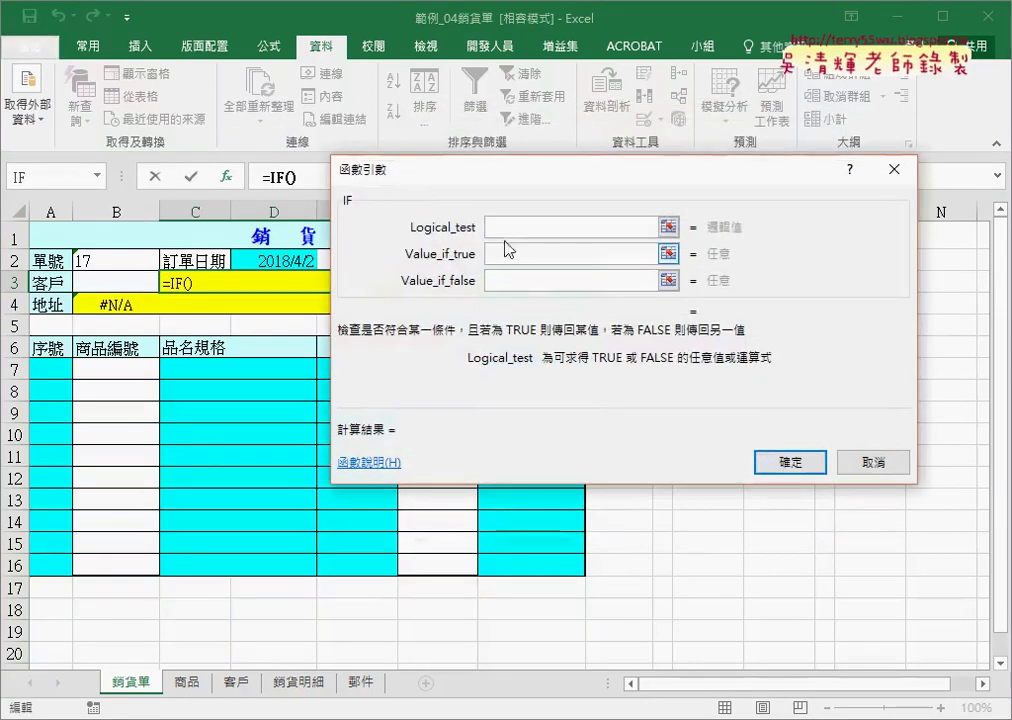
{"action": "left_click", "coordinate": [117, 282]}
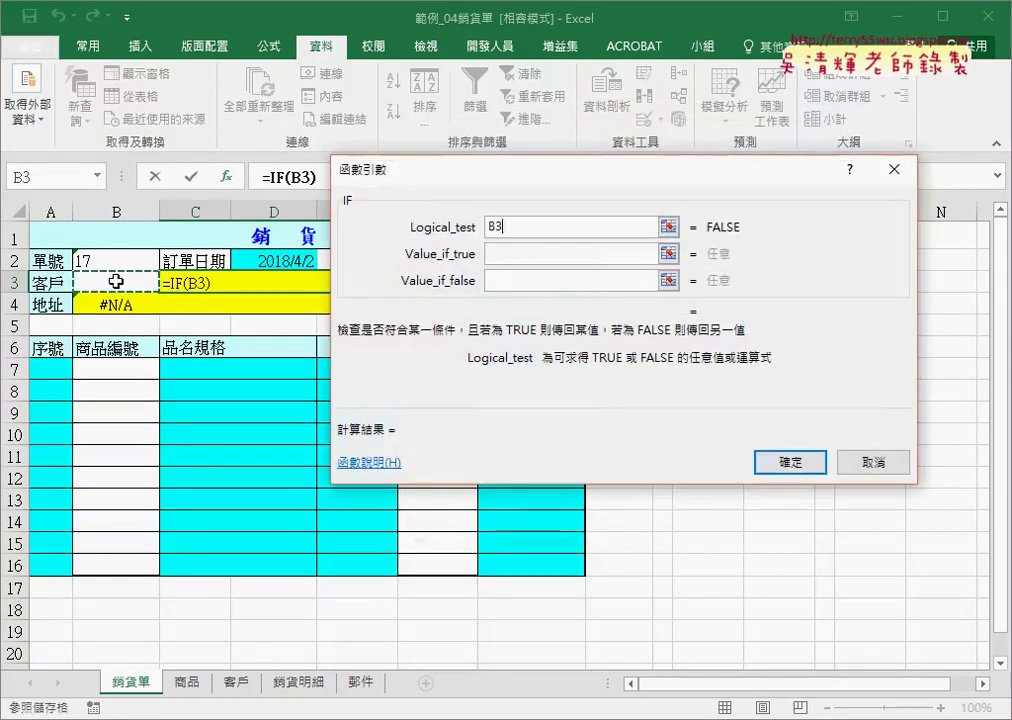
{"action": "type", "text": ","}
{"action": "key", "text": "BackSpace"}
{"action": "type", "text": "=\"\""}
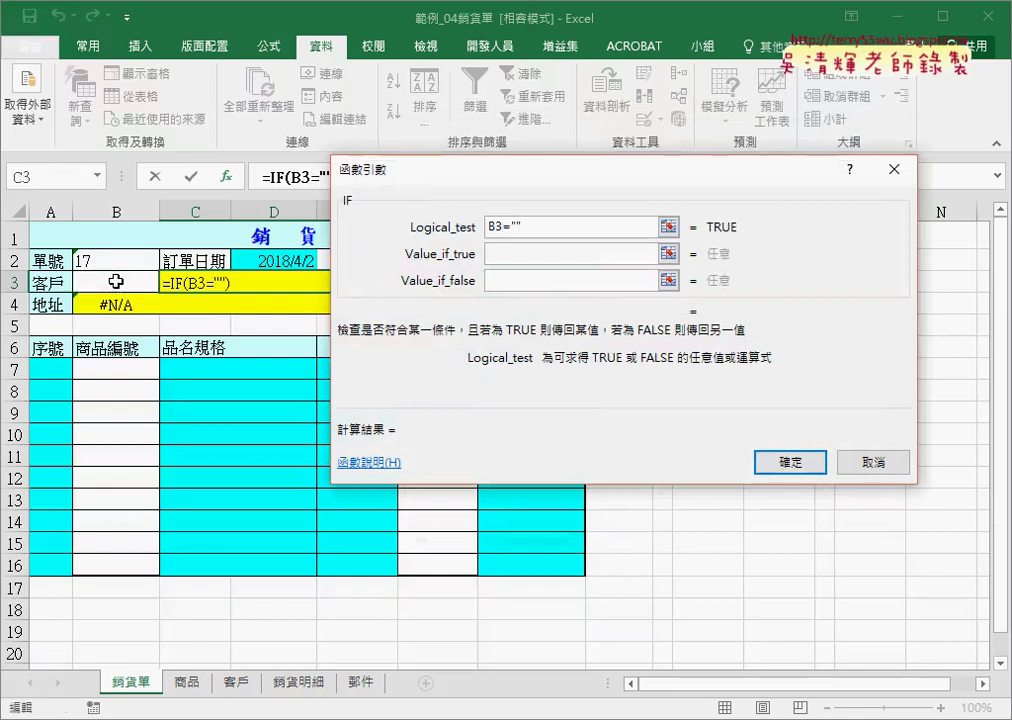
{"action": "key", "text": "Tab"}
- Set the IF's true value to "" and false value to the pasted VLOOKUP(B3,客戶表,2,0)
{"action": "type", "text": "\"\""}
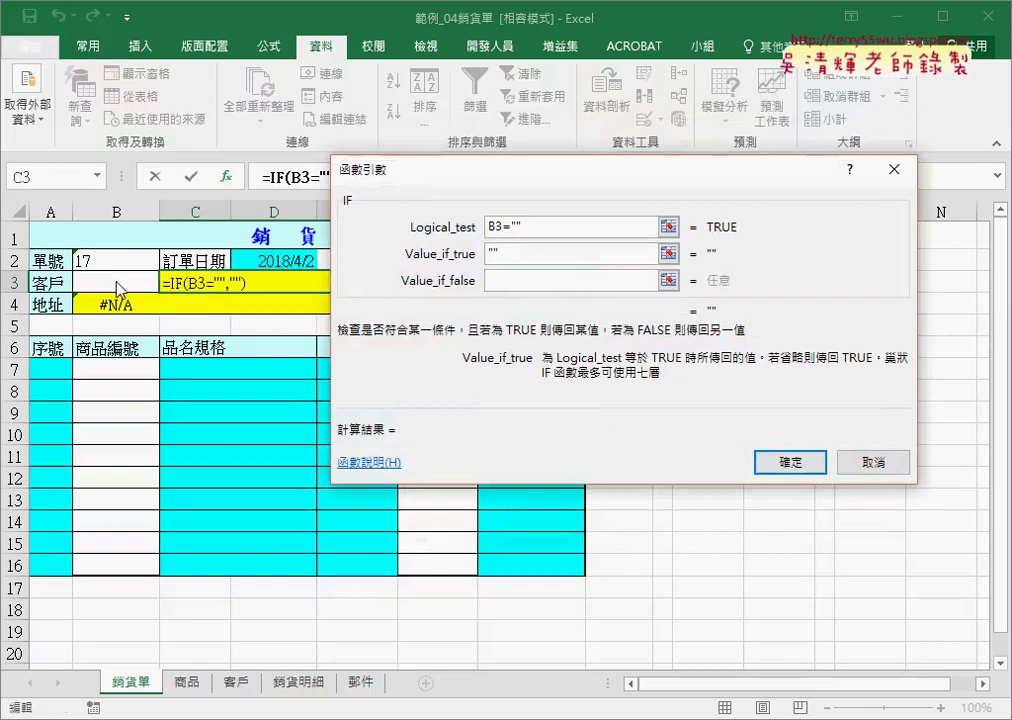
{"action": "key", "text": "Tab"}
{"action": "key", "text": "ctrl+v"}
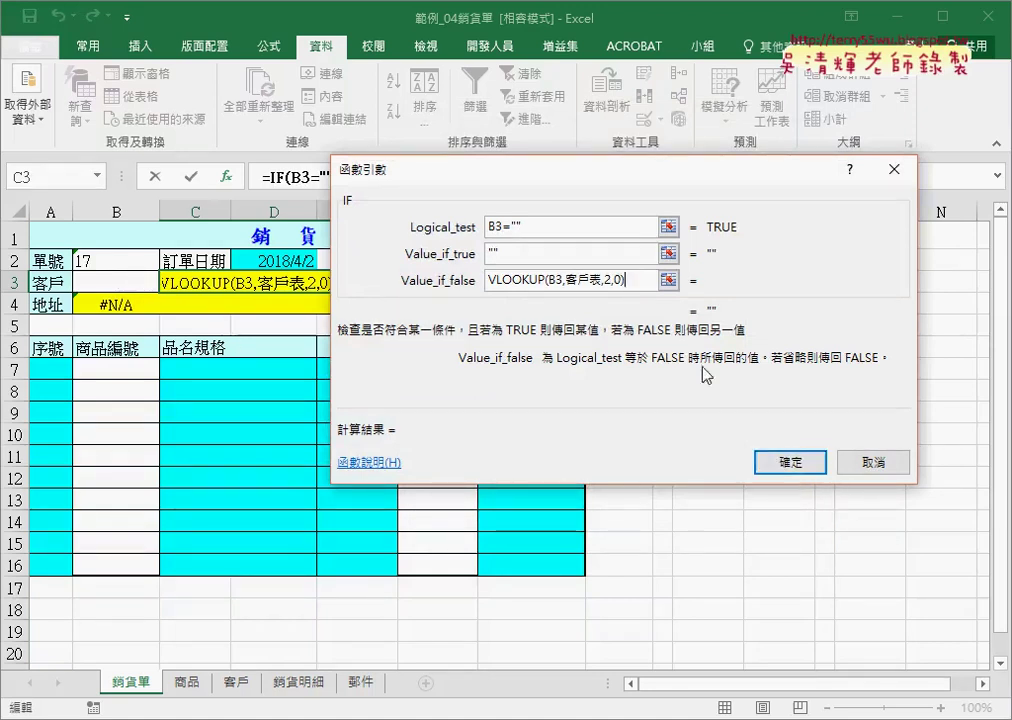
{"action": "left_click", "coordinate": [530, 231]}
{"action": "left_click", "coordinate": [495, 256]}
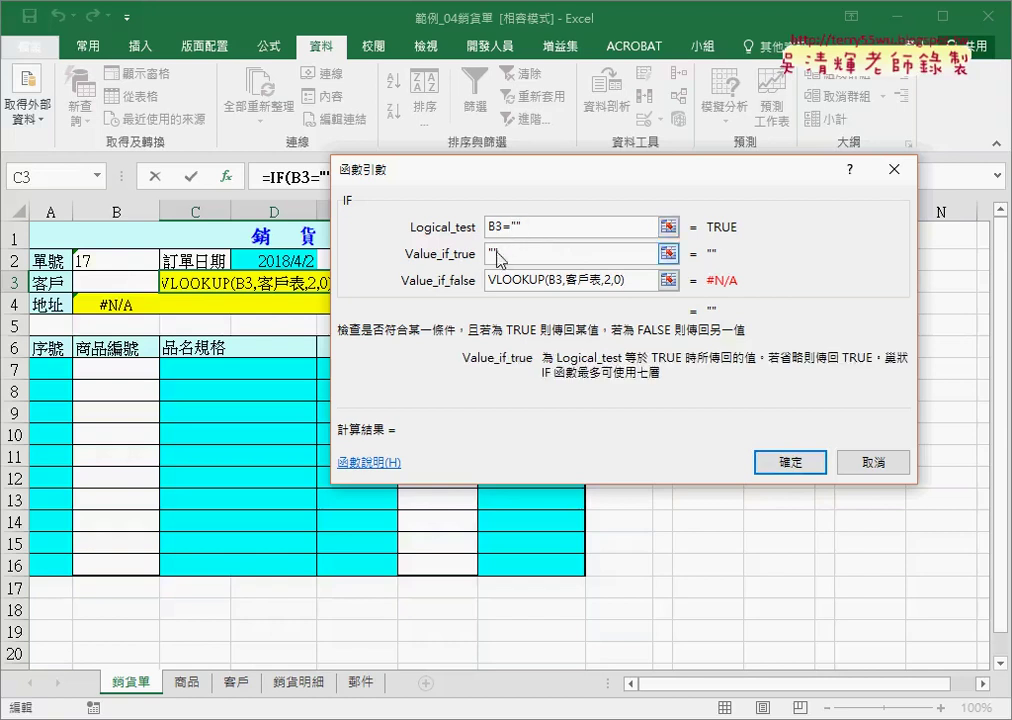
{"action": "double_click", "coordinate": [517, 228]}
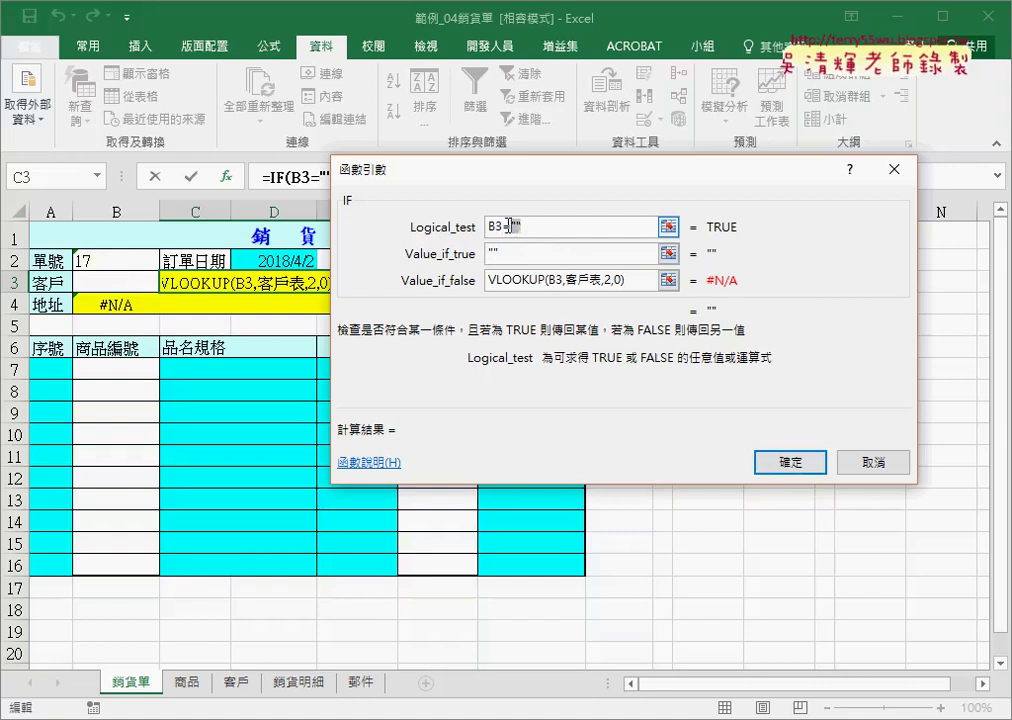
{"action": "left_click_drag", "start_coordinate": [605, 226], "coordinate": [501, 229]}
{"action": "key", "text": "Delete"}
{"action": "key", "text": "Home"}
{"action": "type", "text": "isblank("}
{"action": "key", "text": "End"}
{"action": "type", "text": ")"}
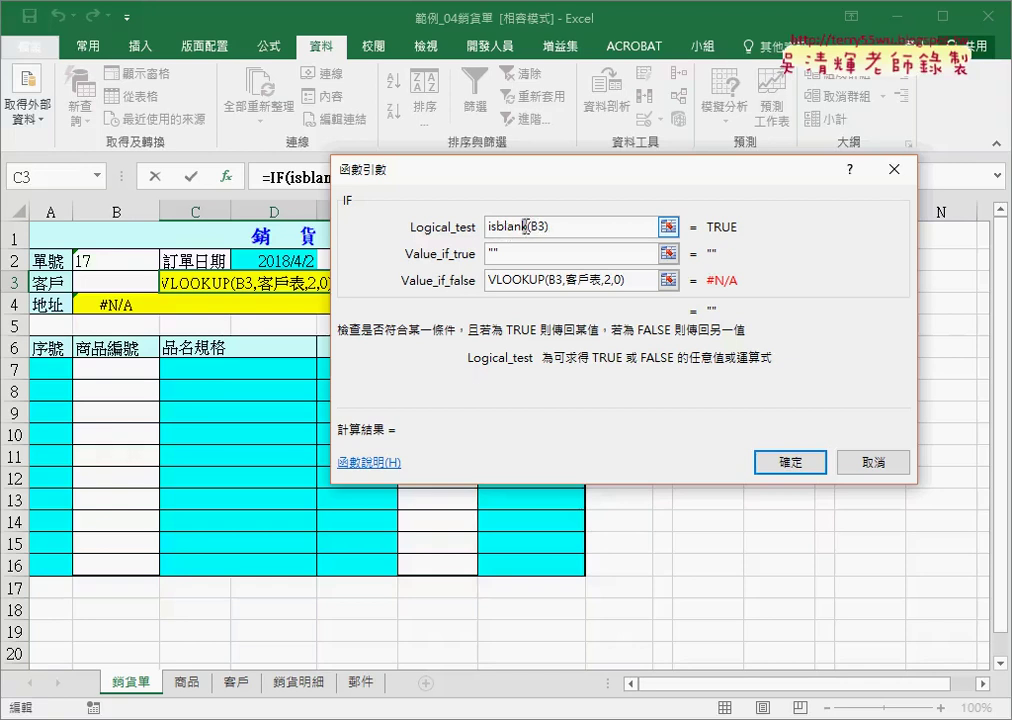
{"action": "left_click_drag", "start_coordinate": [531, 226], "coordinate": [476, 232]}
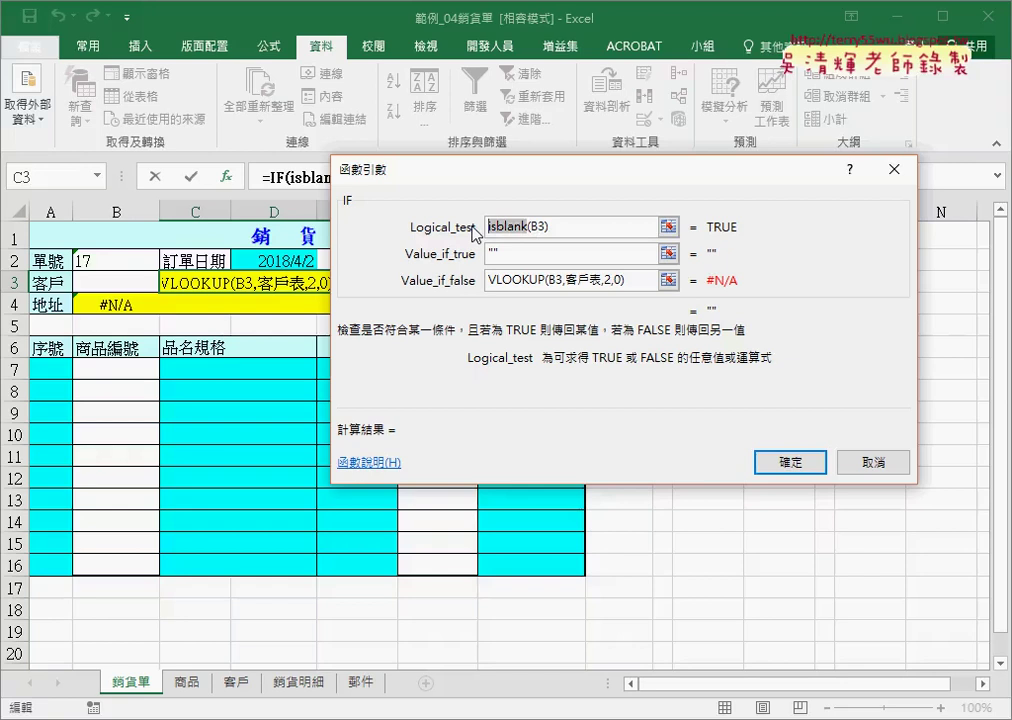
{"action": "key", "text": "Delete"}
{"action": "key", "text": "Delete"}
{"action": "key", "text": "End"}
{"action": "key", "text": "BackSpace"}
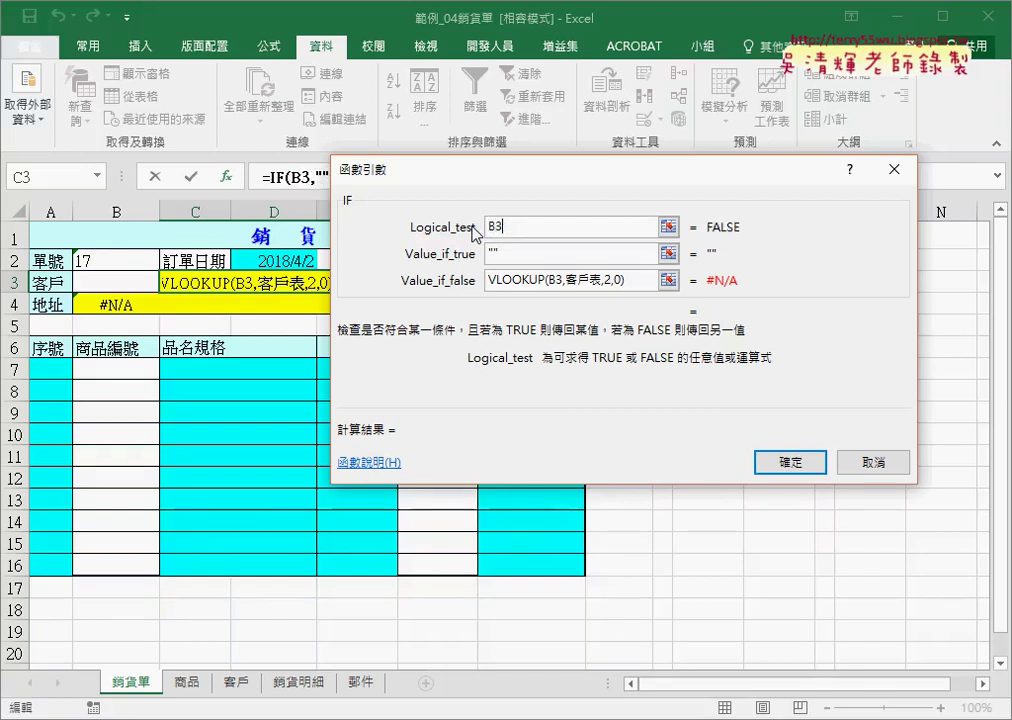
{"action": "type", "text": "=\"\""}
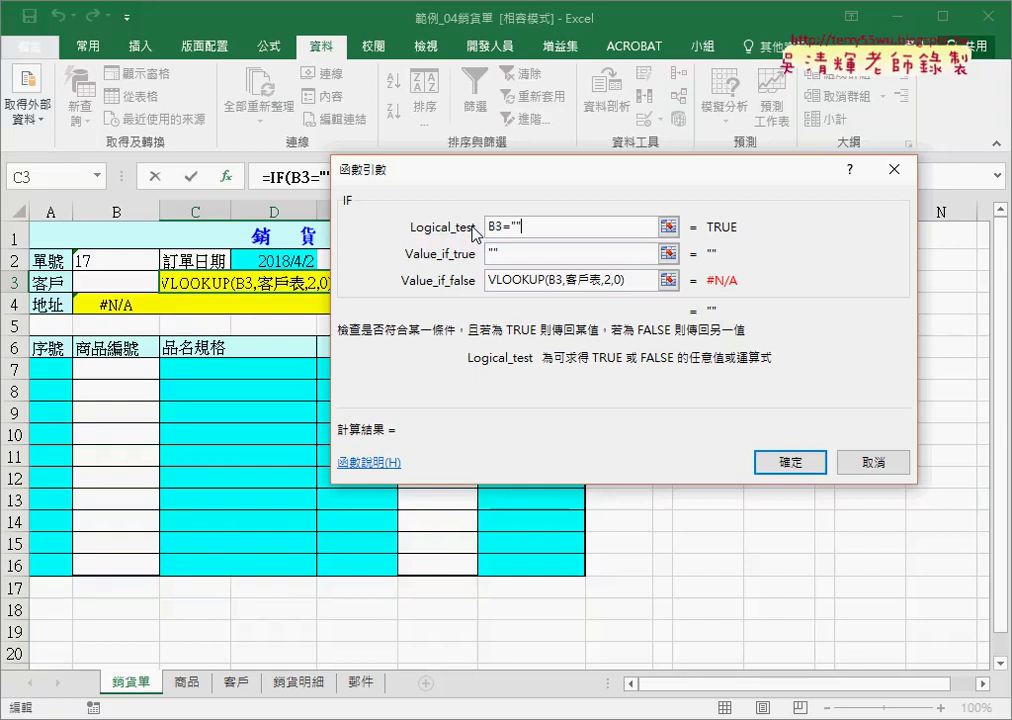
- Confirm C3's IF formula and copy its IF(B3="","", prefix
{"action": "left_click", "coordinate": [787, 461]}
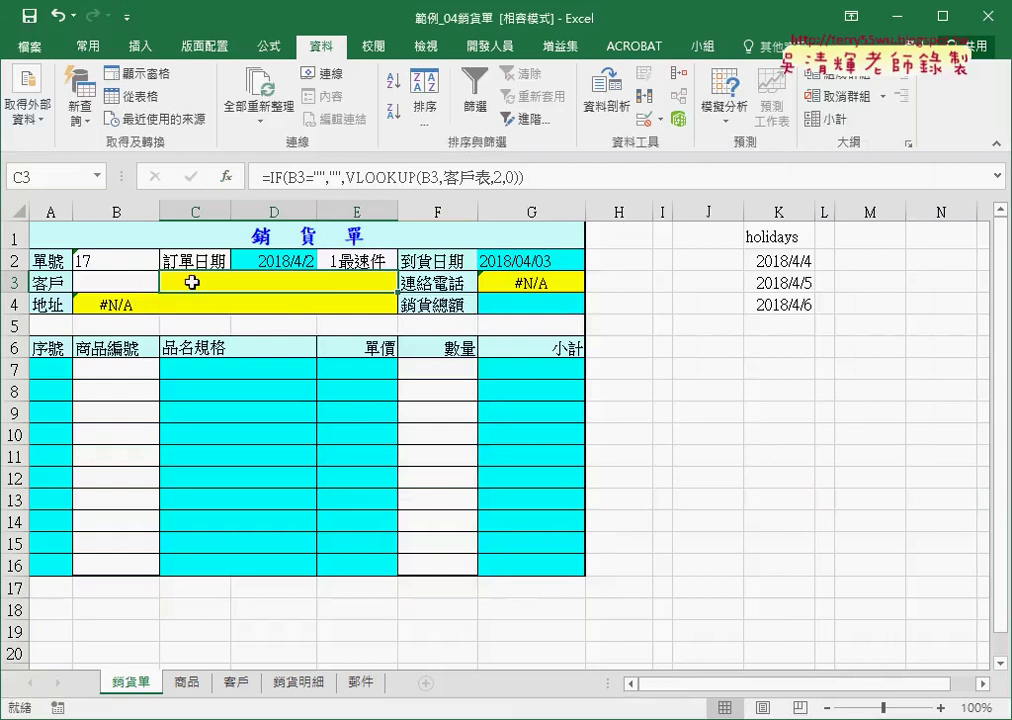
{"action": "left_click_drag", "start_coordinate": [270, 177], "coordinate": [346, 181]}
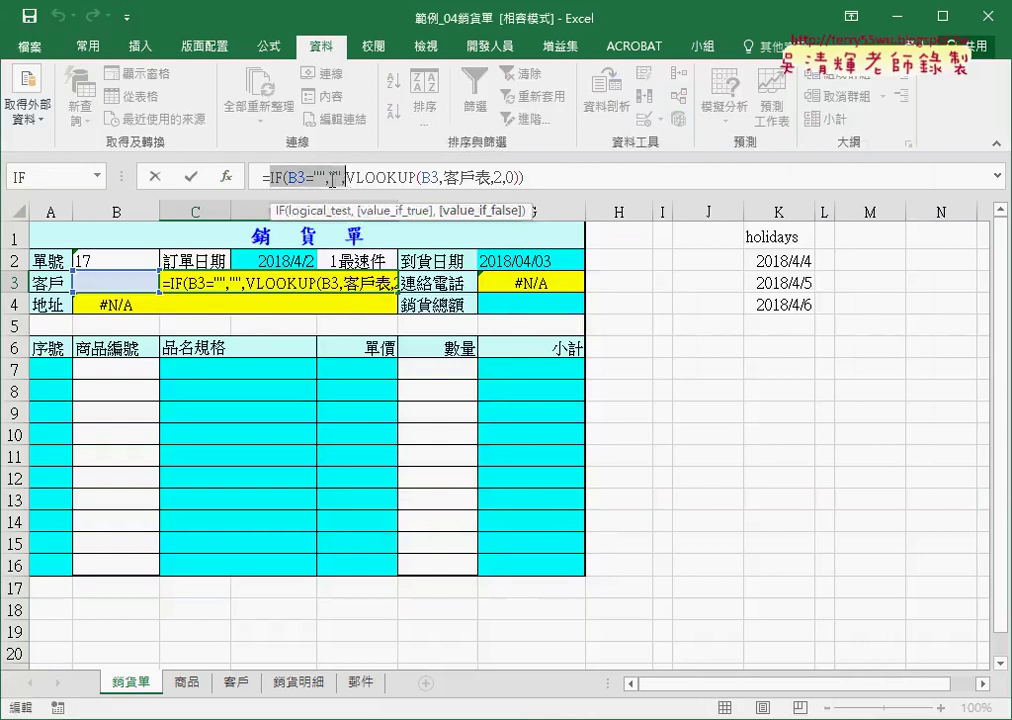
{"action": "right_click", "coordinate": [335, 182]}
{"action": "key", "text": "Escape"}
{"action": "left_click", "coordinate": [154, 176]}
- Wrap G3's phone VLOOKUP in IF(B3="","",…) with a closing parenthesis
{"action": "left_click", "coordinate": [527, 281]}
{"action": "left_click", "coordinate": [271, 184]}
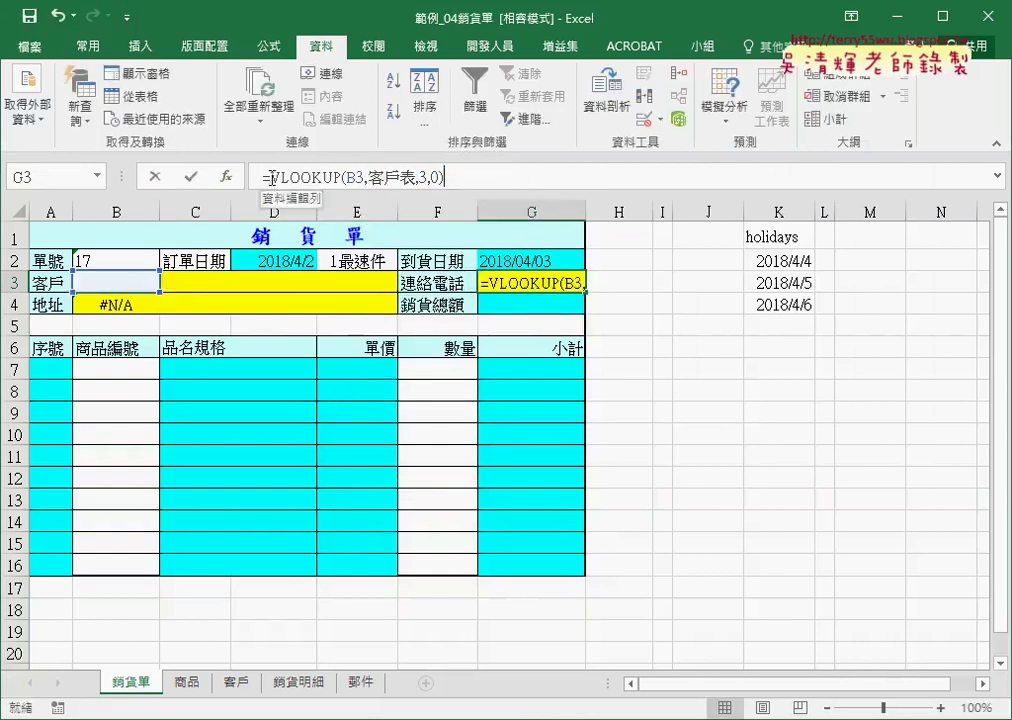
{"action": "right_click", "coordinate": [267, 190]}
{"action": "left_click", "coordinate": [305, 264]}
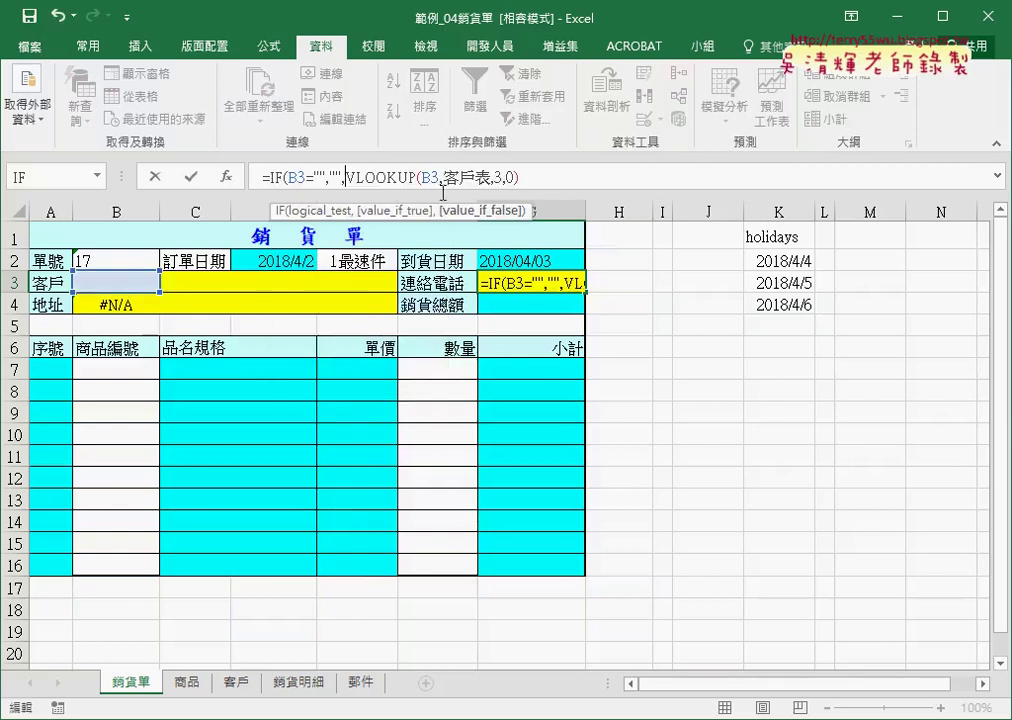
{"action": "left_click", "coordinate": [545, 178]}
{"action": "type", "text": ")"}
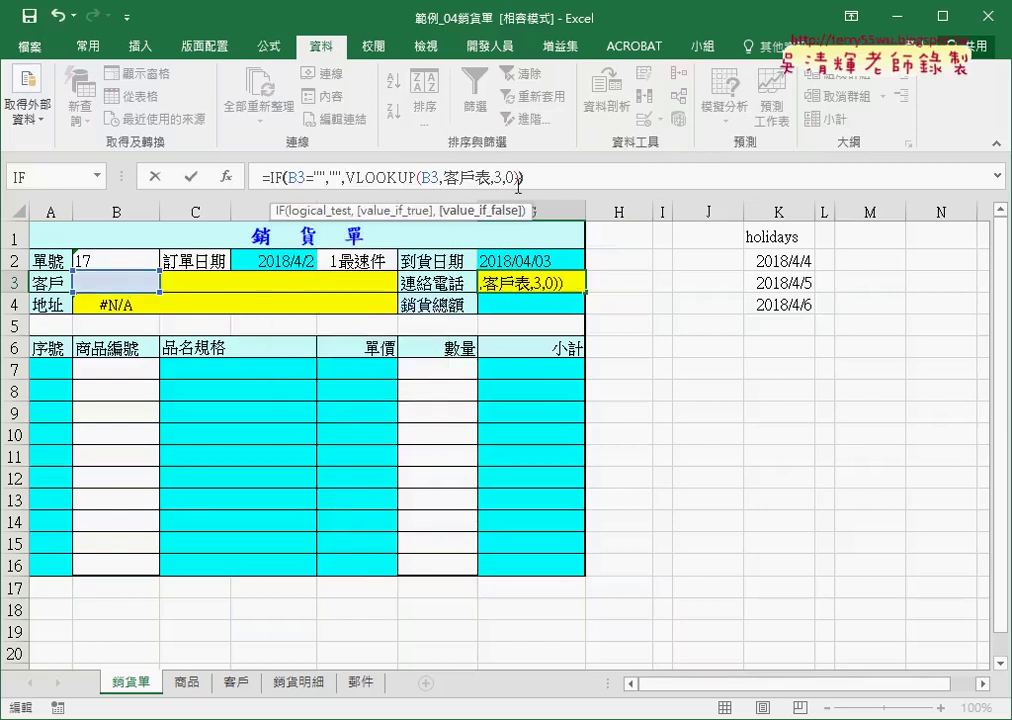
{"action": "left_click", "coordinate": [191, 176]}
- Wrap B4's address VLOOKUP in the same IF(B3="","",…) blank check
{"action": "left_click", "coordinate": [137, 295]}
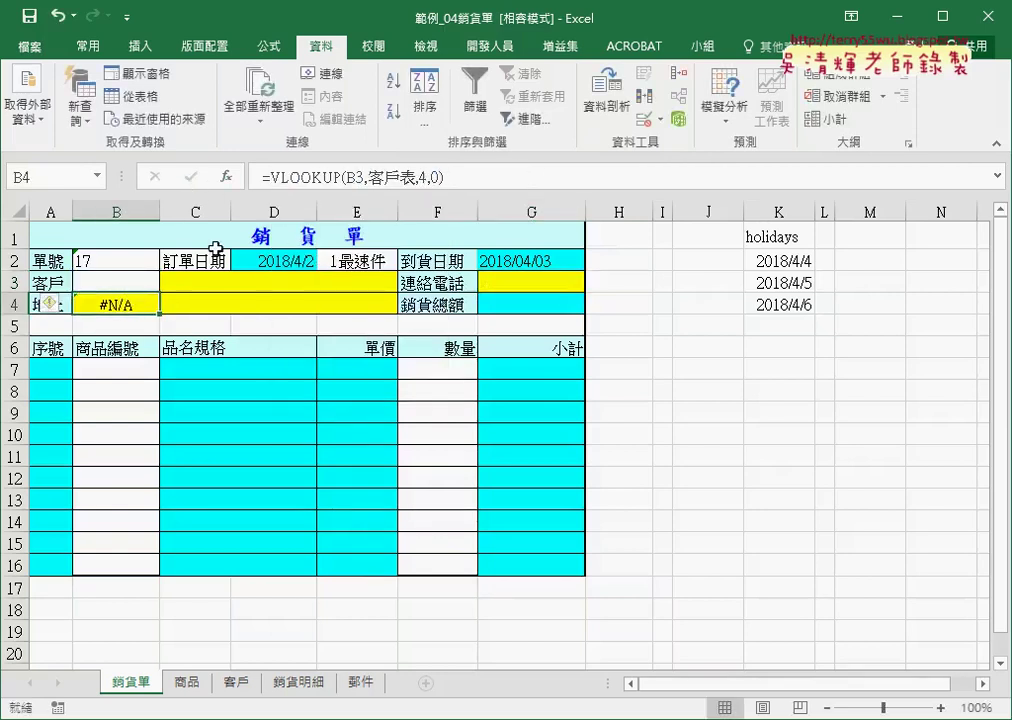
{"action": "left_click", "coordinate": [267, 177]}
{"action": "right_click", "coordinate": [272, 178]}
{"action": "left_click", "coordinate": [313, 262]}
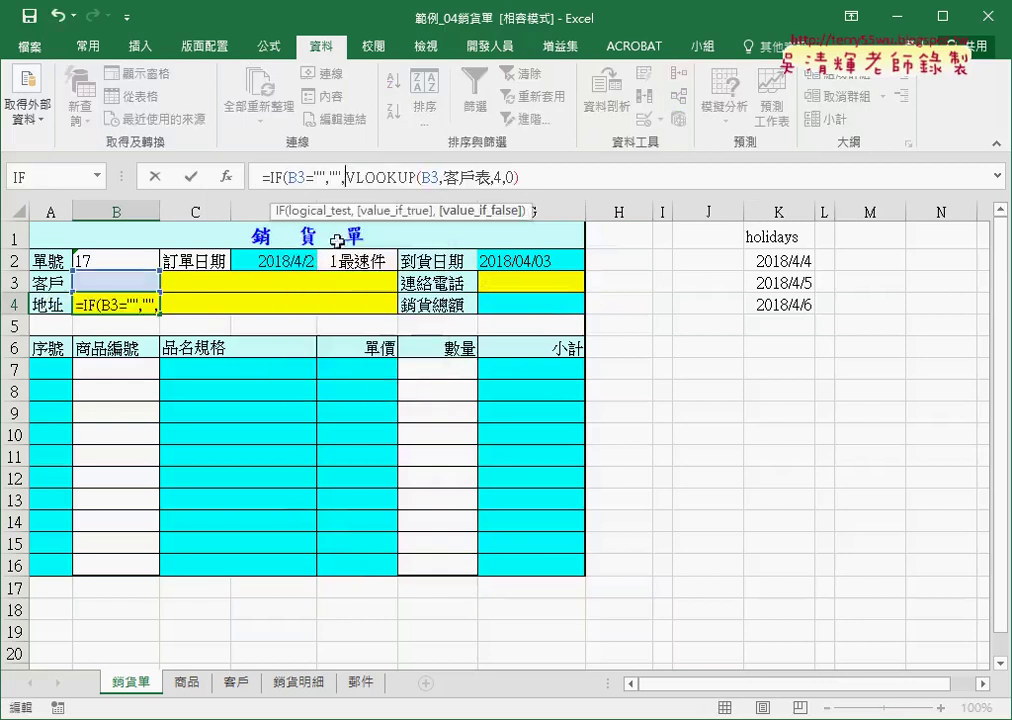
{"action": "left_click", "coordinate": [547, 176]}
{"action": "type", "text": ")"}
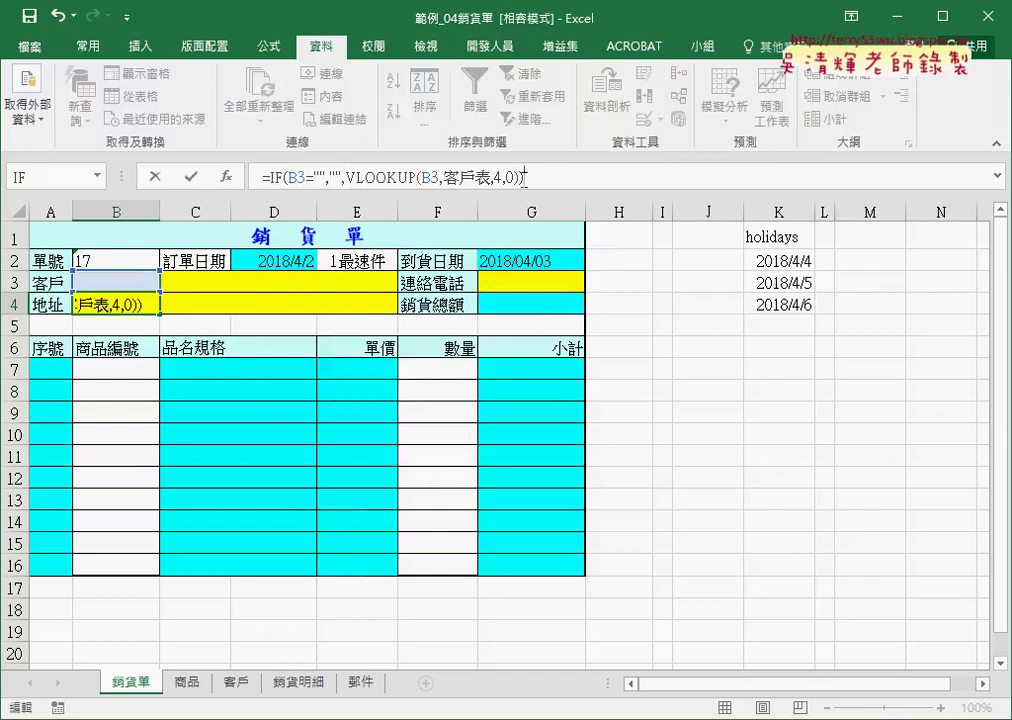
{"action": "left_click", "coordinate": [190, 179]}
- Test customers 0002 and 0003 in B3, then clear it to confirm blank lookups
{"action": "left_click", "coordinate": [140, 281]}
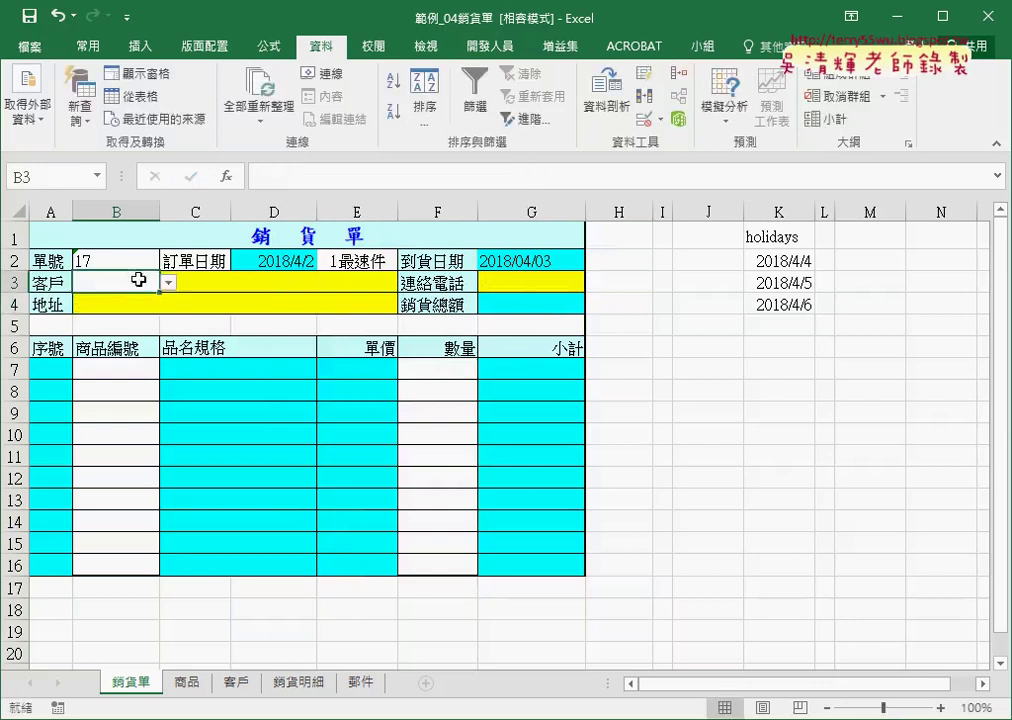
{"action": "left_click", "coordinate": [168, 283]}
{"action": "left_click", "coordinate": [163, 316]}
{"action": "left_click", "coordinate": [168, 283]}
{"action": "left_click", "coordinate": [150, 330]}
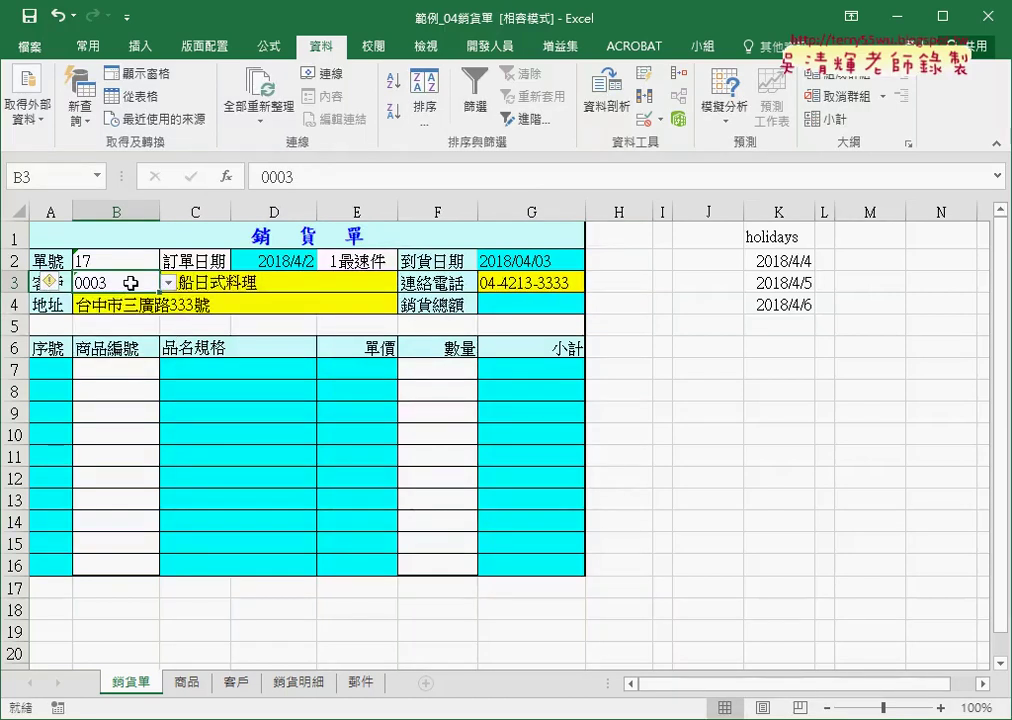
{"action": "key", "text": "Delete"}
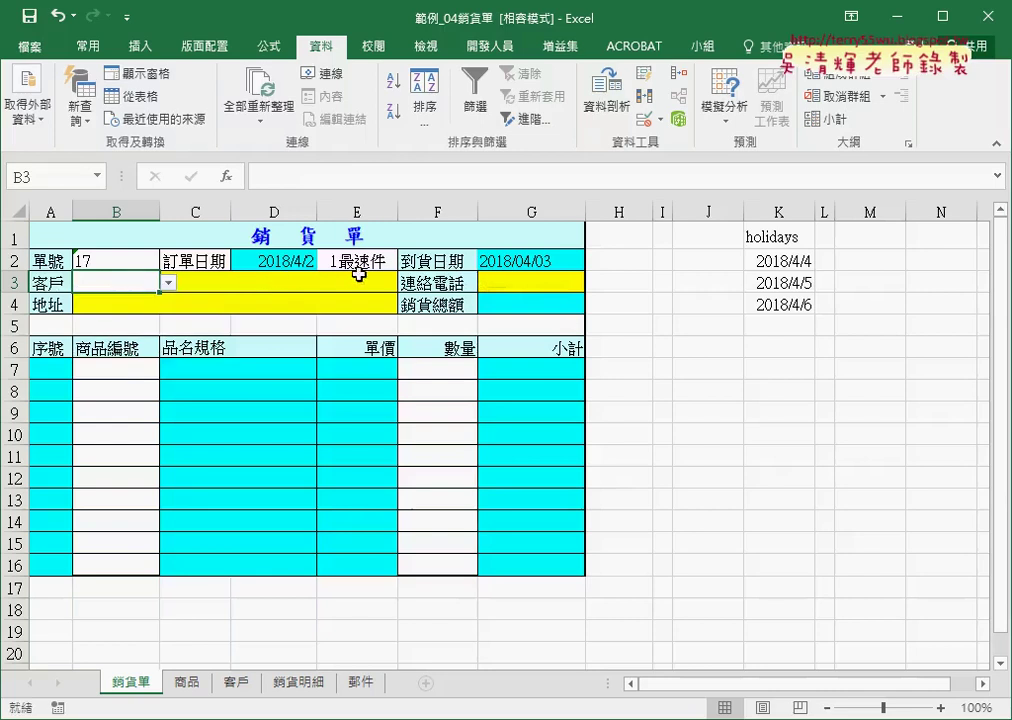
- Set delivery type E2 to 2急件 so G2's WORKDAY arrival date becomes 2018/04/09
{"action": "left_click", "coordinate": [382, 261]}
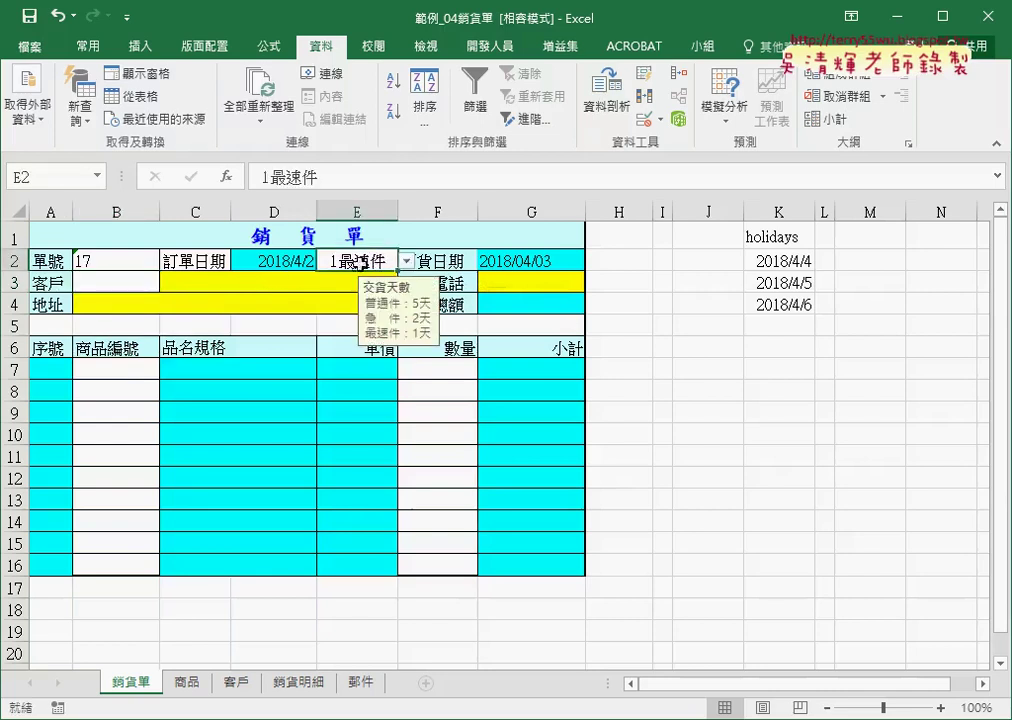
{"action": "left_click", "coordinate": [406, 261]}
{"action": "left_click", "coordinate": [378, 293]}
{"action": "left_click", "coordinate": [514, 263]}
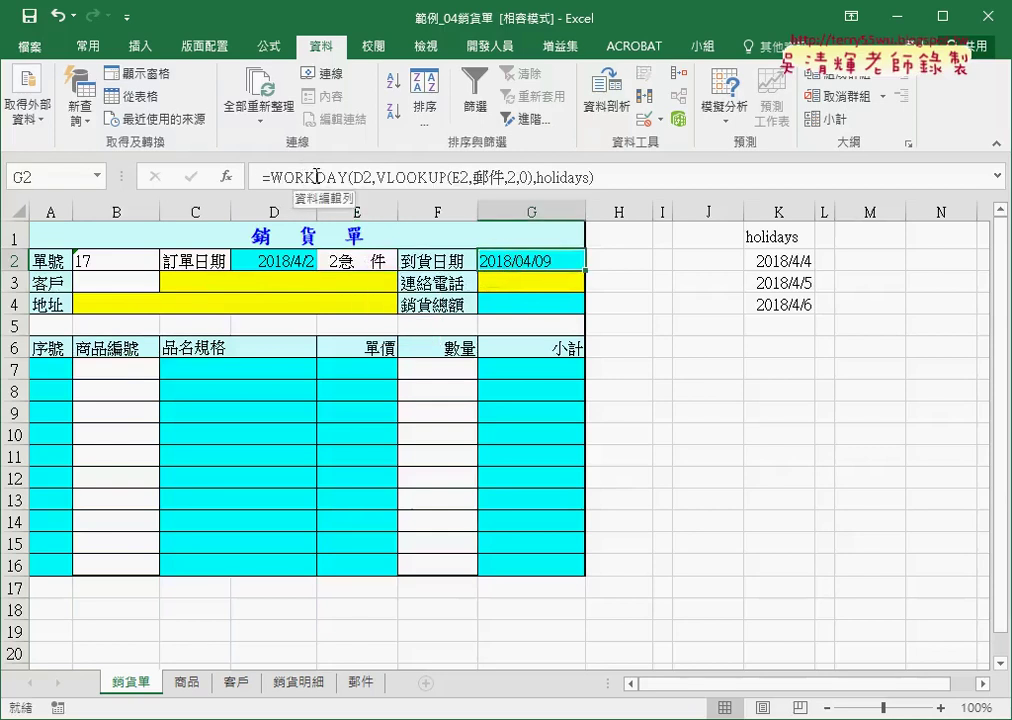
- Pick customer 0001 in B3, then clear it again and review C3's formula
{"action": "left_click", "coordinate": [157, 289]}
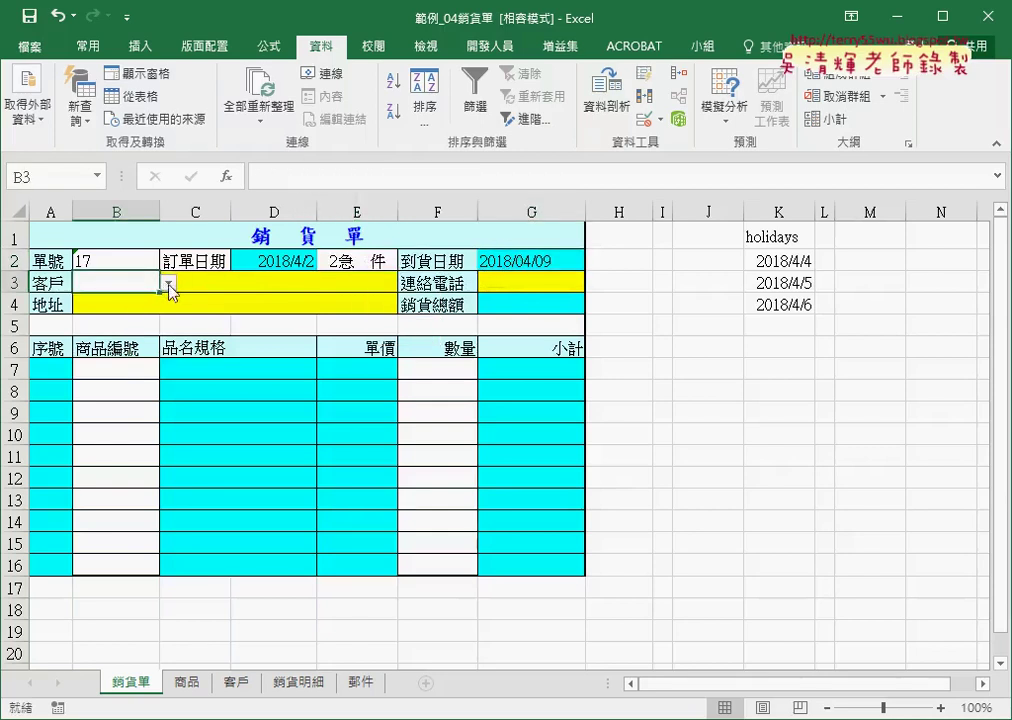
{"action": "left_click", "coordinate": [168, 284]}
{"action": "left_click", "coordinate": [161, 301]}
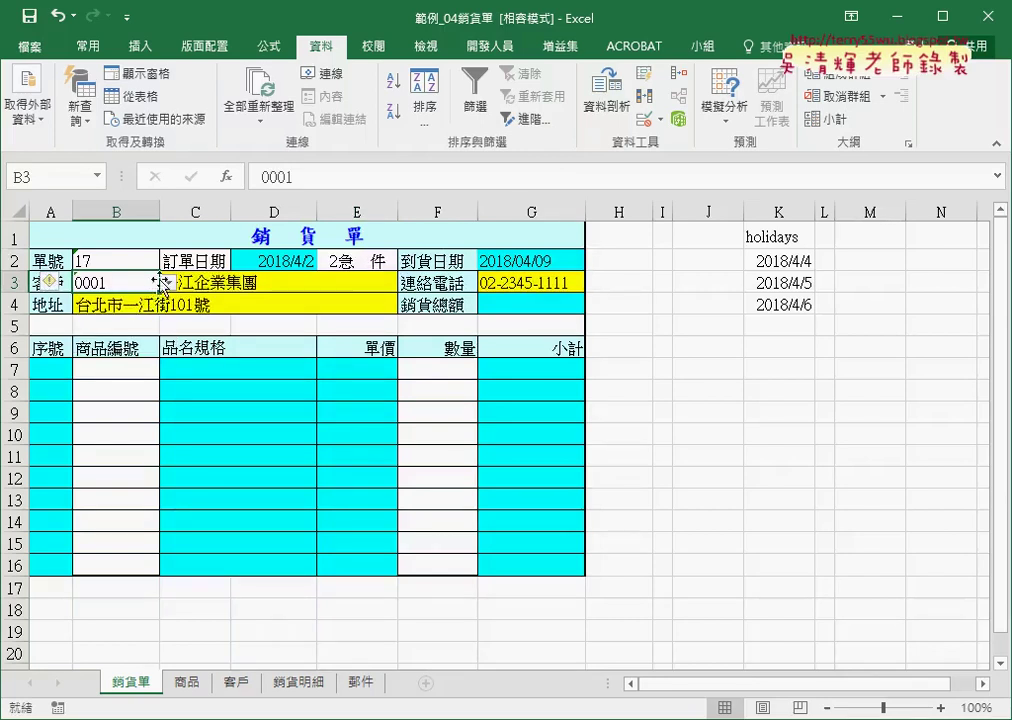
{"action": "key", "text": "Delete"}
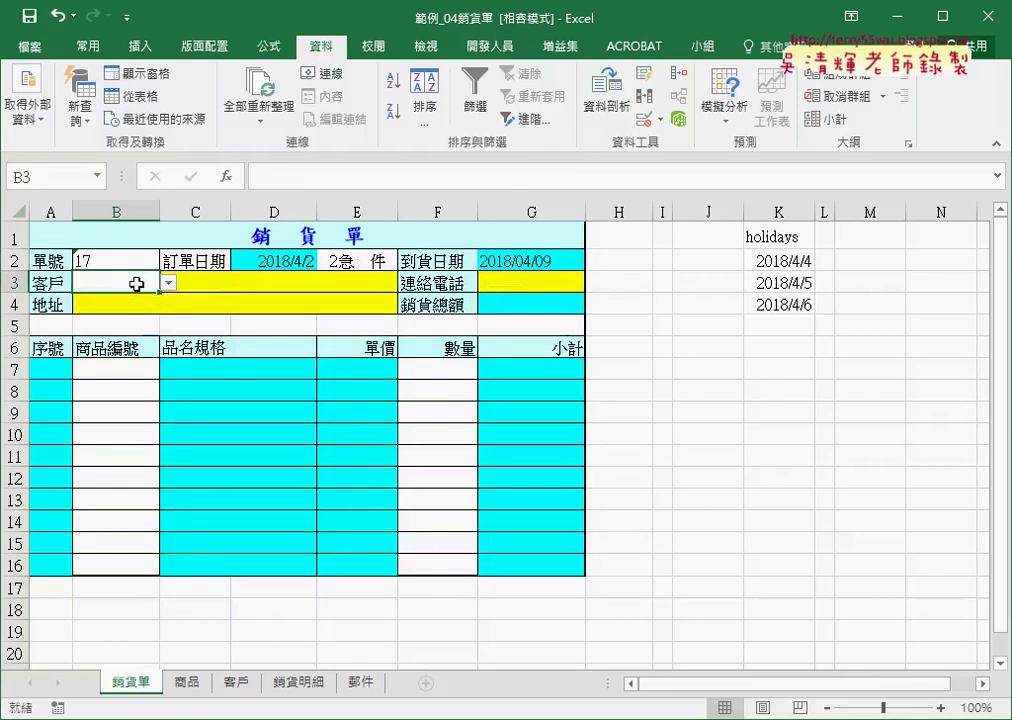
{"action": "left_click", "coordinate": [236, 282]}
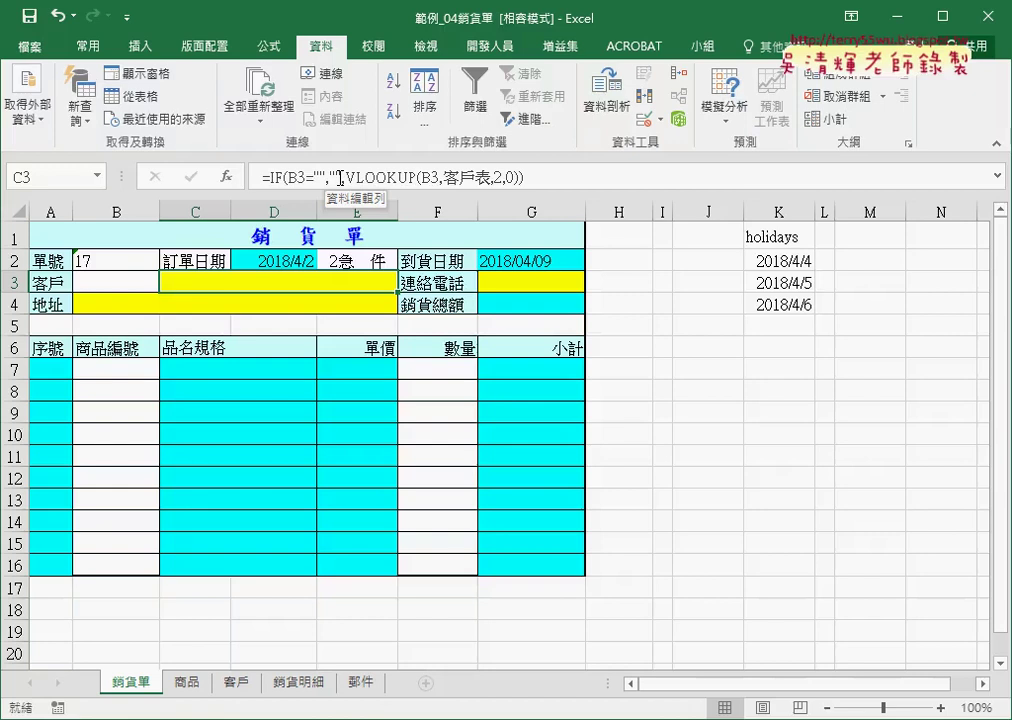
- Review the TODAY order date in D2 and delivery type in E2, then view the 郵件 sheet
{"action": "left_click", "coordinate": [297, 265]}
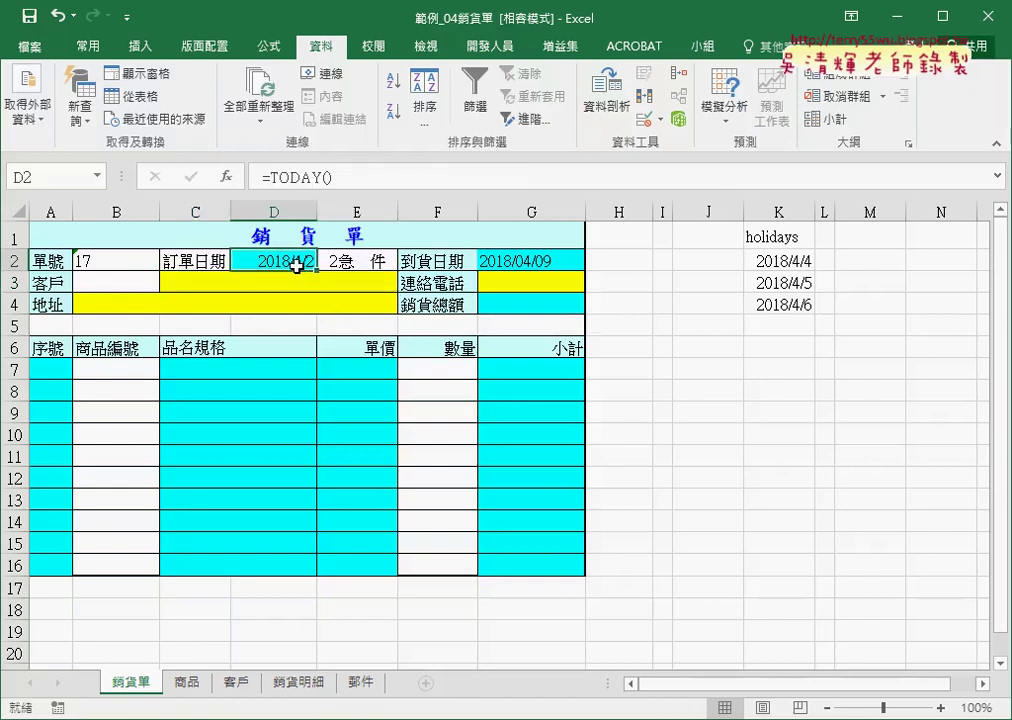
{"action": "left_click", "coordinate": [378, 262]}
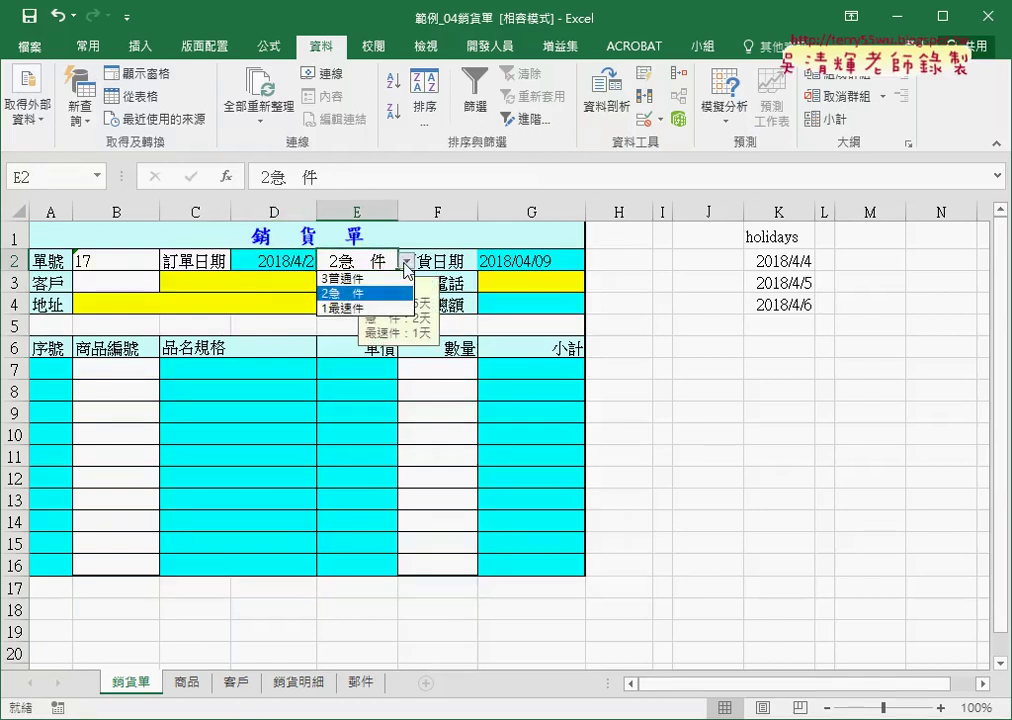
{"action": "left_click", "coordinate": [360, 684]}
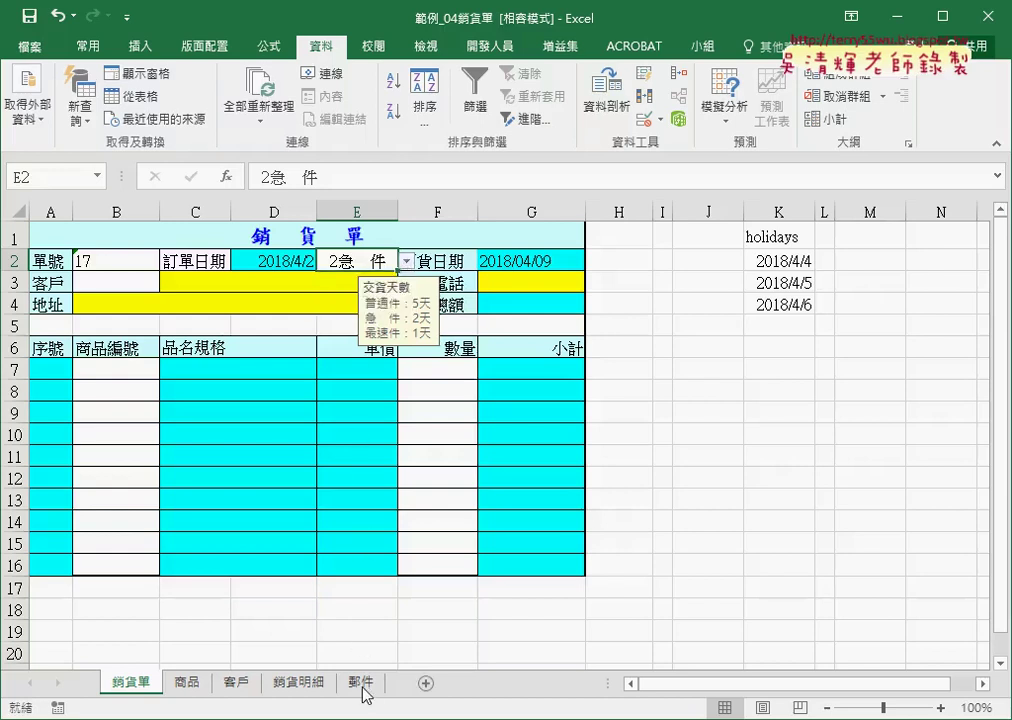
{"action": "left_click", "coordinate": [360, 684]}
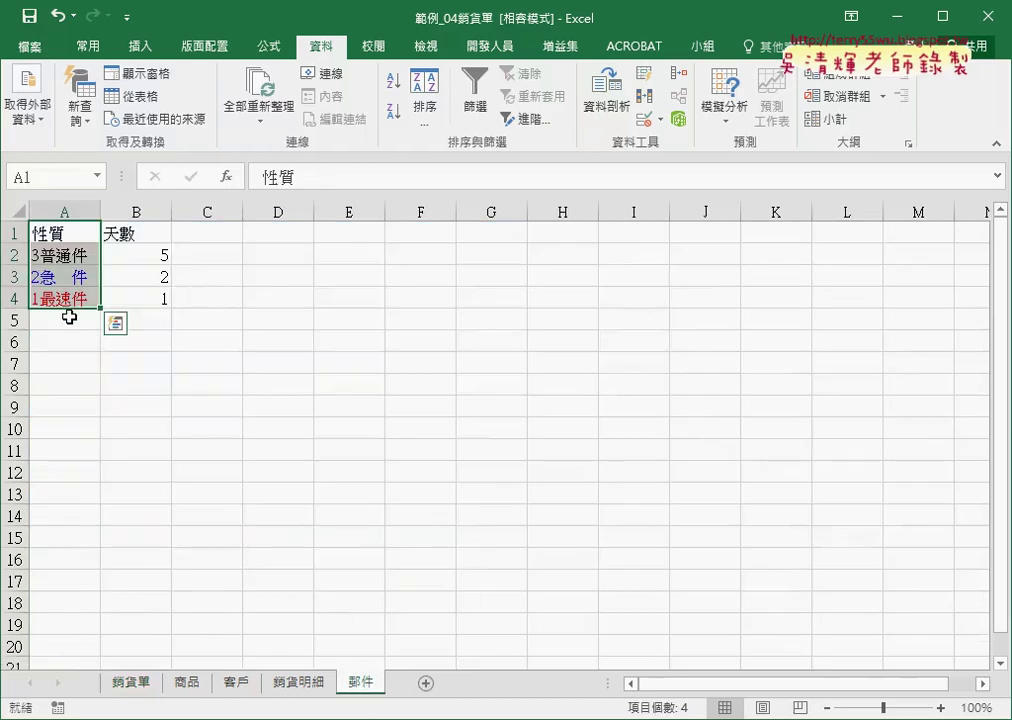